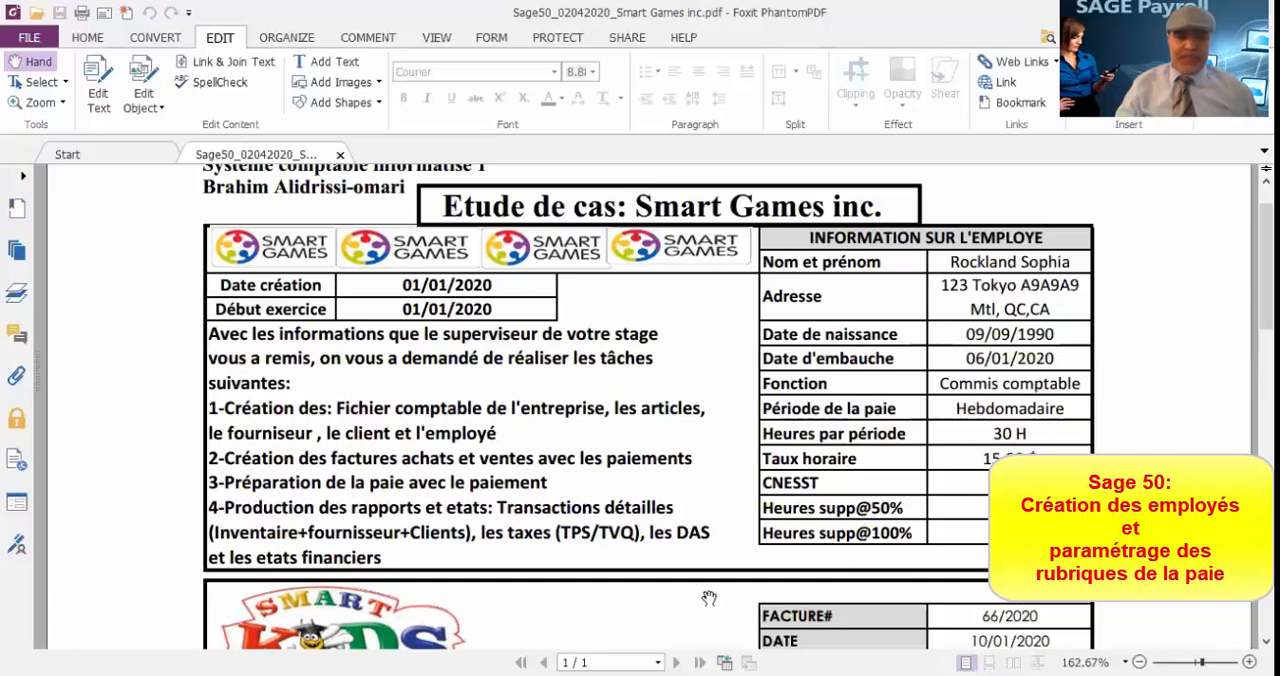
Step: Switch to Sage 50 and start a new employee record in the Employés & Paie module
{"action": "left_click", "coordinate": [640, 675]}
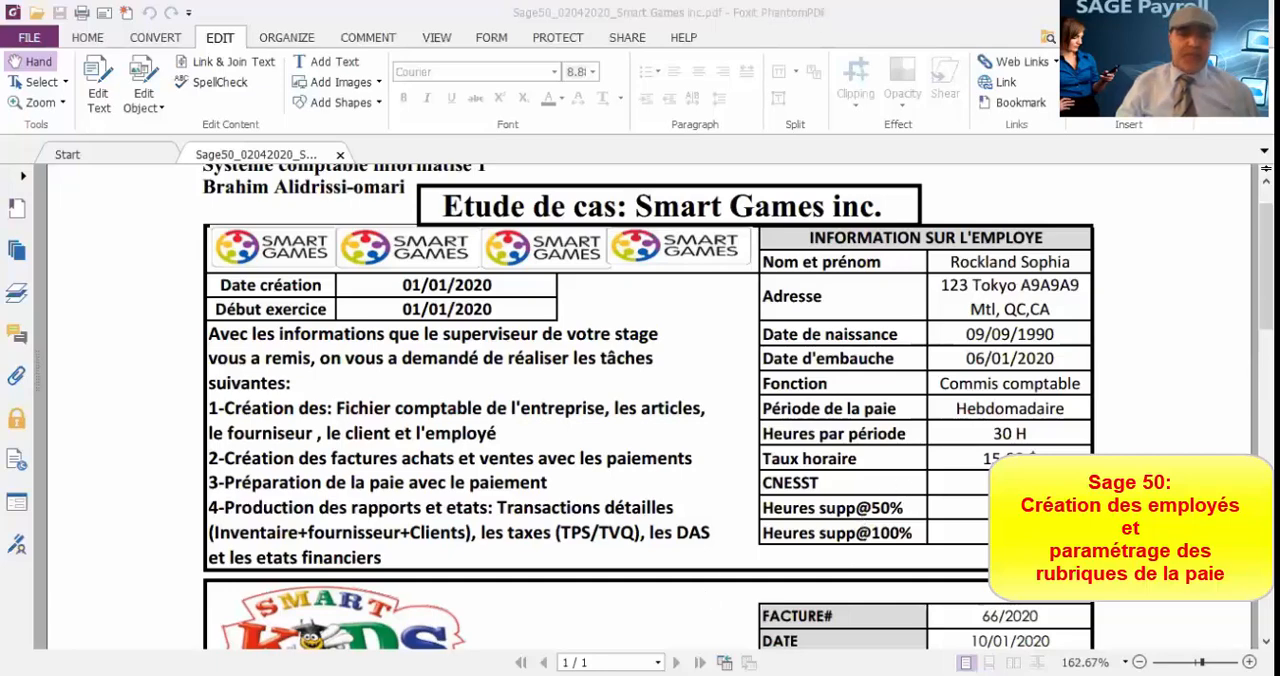
{"action": "left_click", "coordinate": [600, 675]}
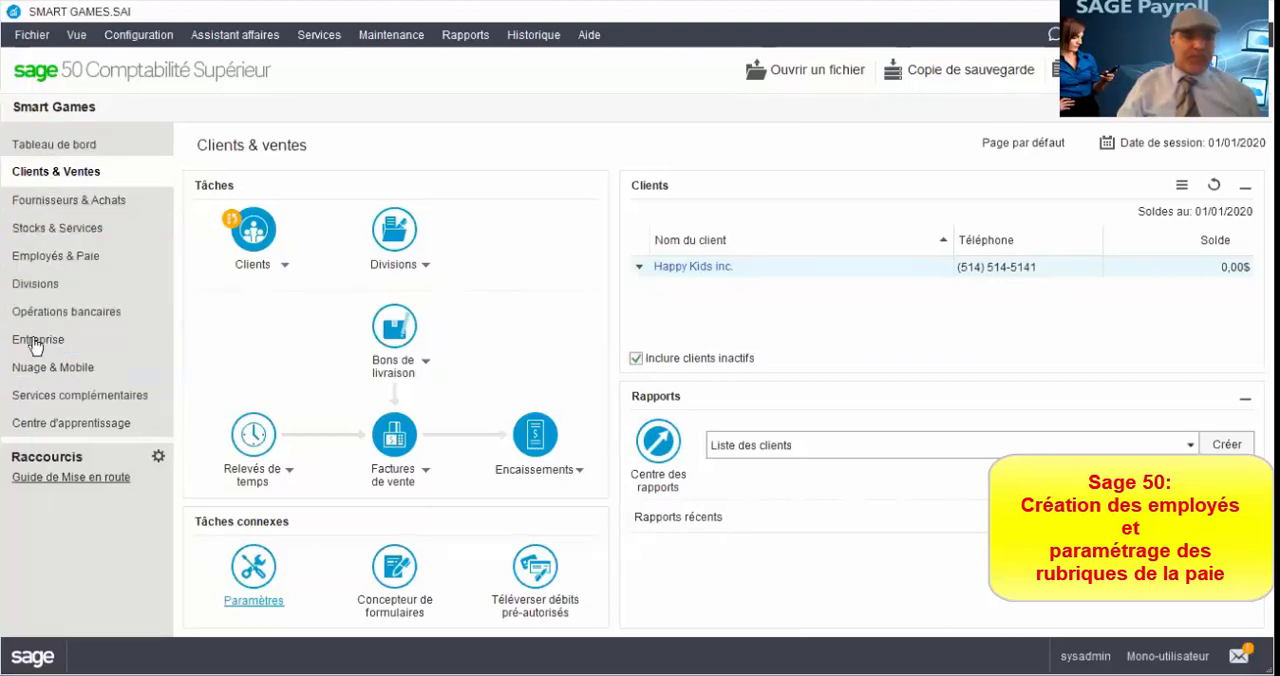
{"action": "left_click", "coordinate": [39, 259]}
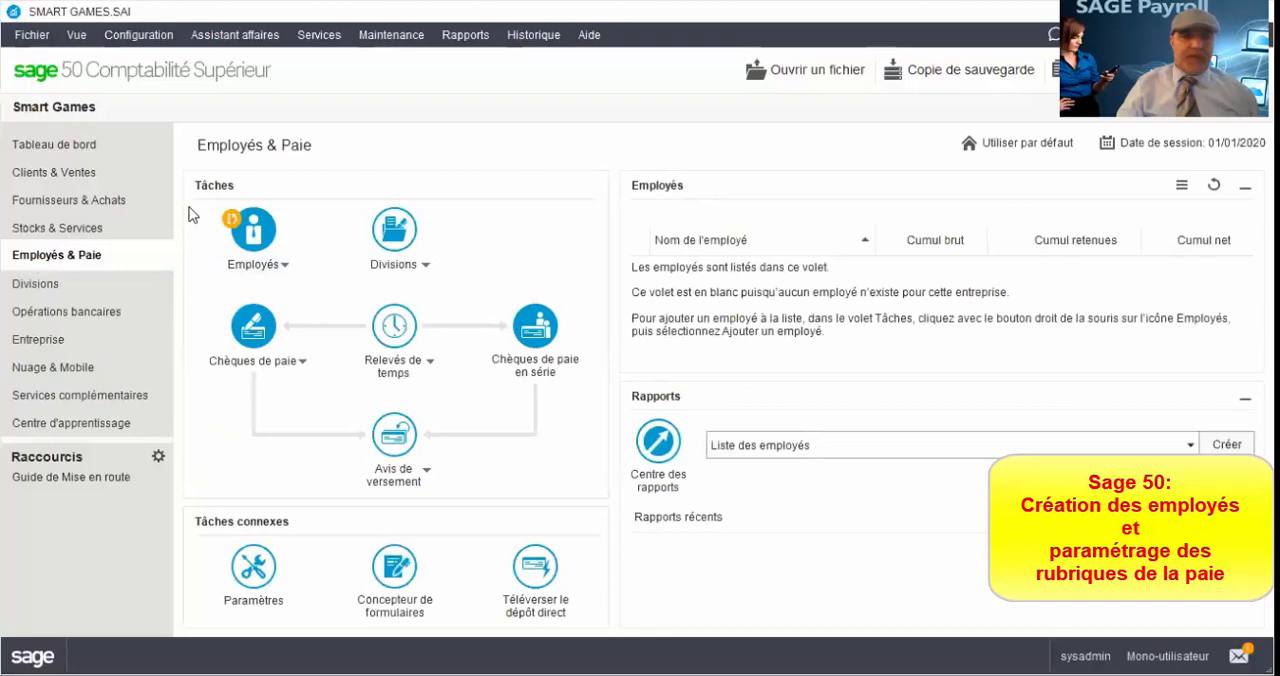
{"action": "left_click", "coordinate": [280, 267]}
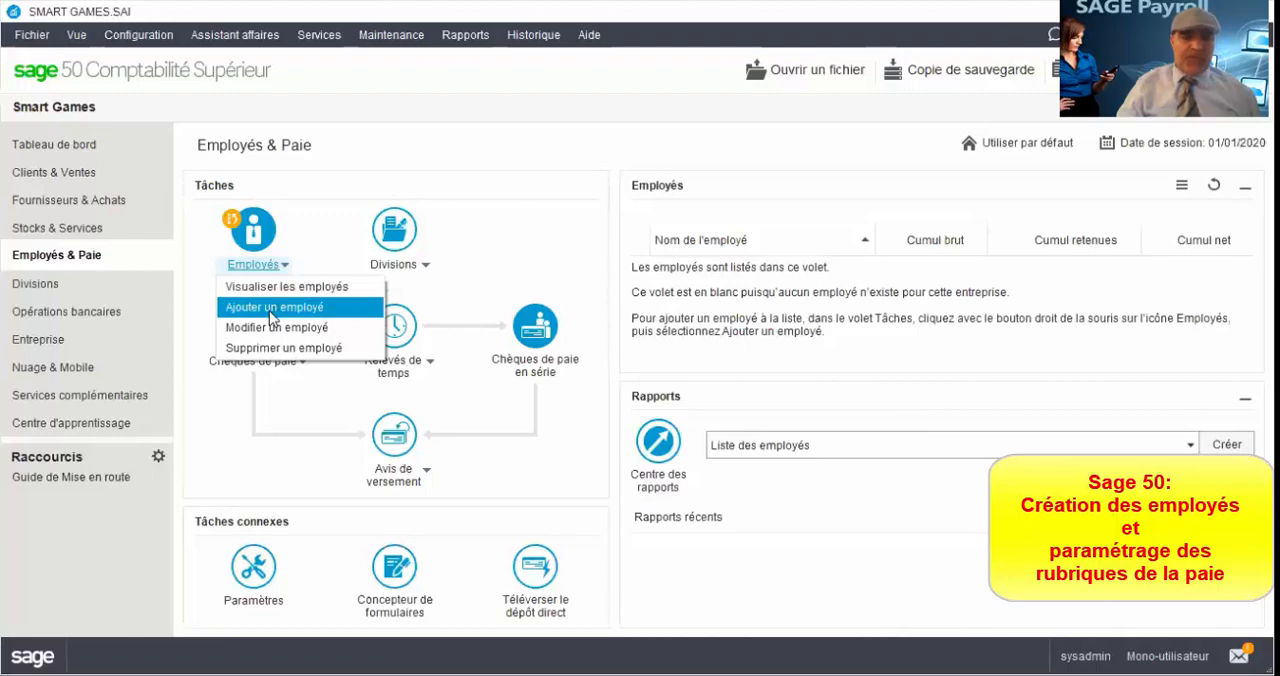
{"action": "left_click", "coordinate": [271, 316]}
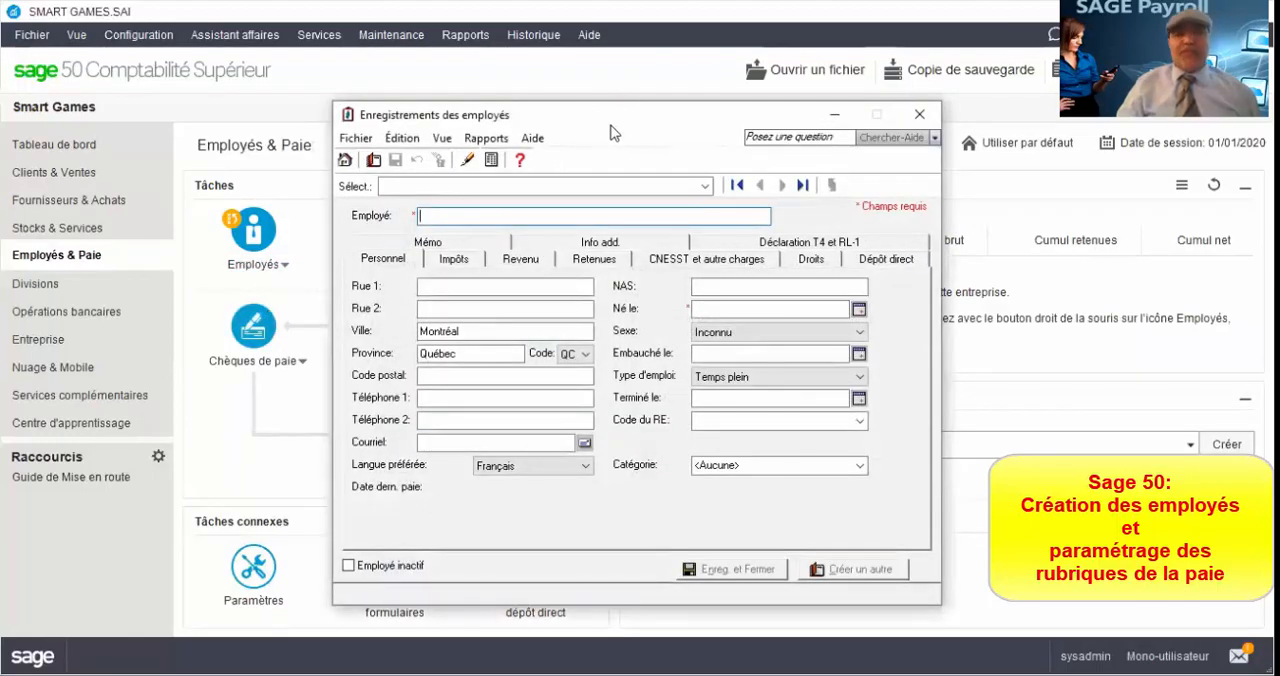
{"action": "left_click_drag", "start_coordinate": [610, 126], "coordinate": [483, 58]}
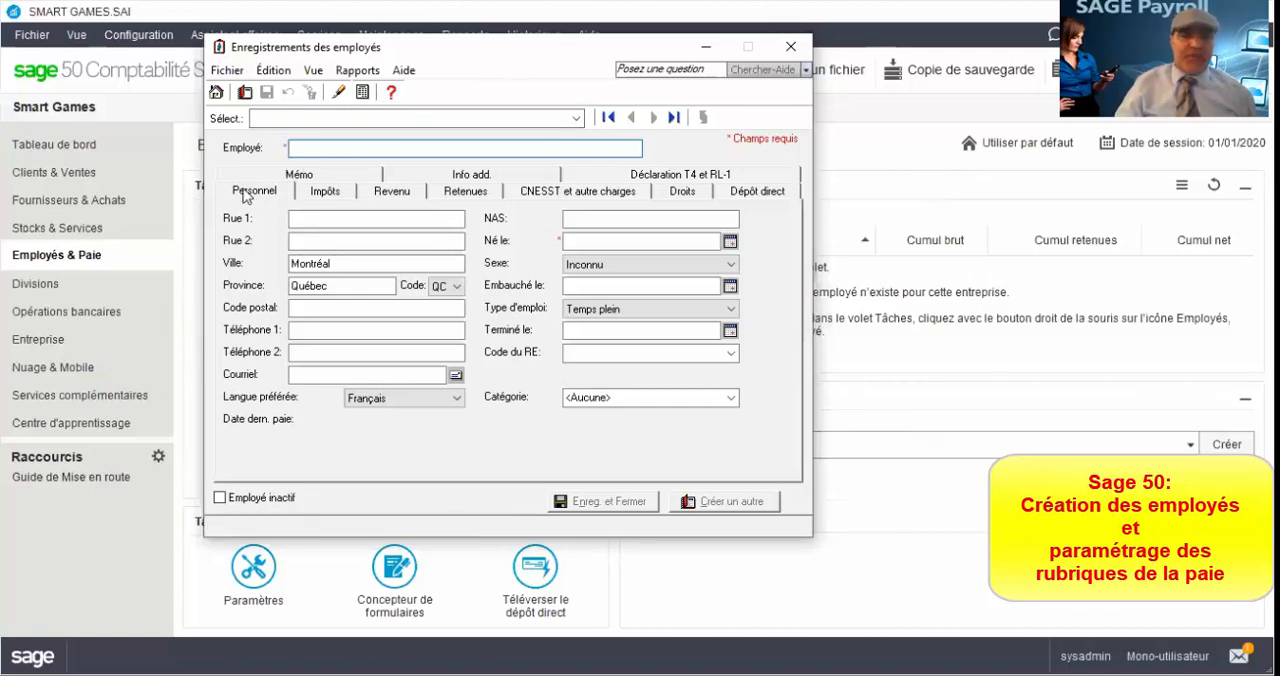
Step: Review the tax, income, deductions and CNESST sections of the blank employee record, then return to the personal details
{"action": "left_click", "coordinate": [325, 192]}
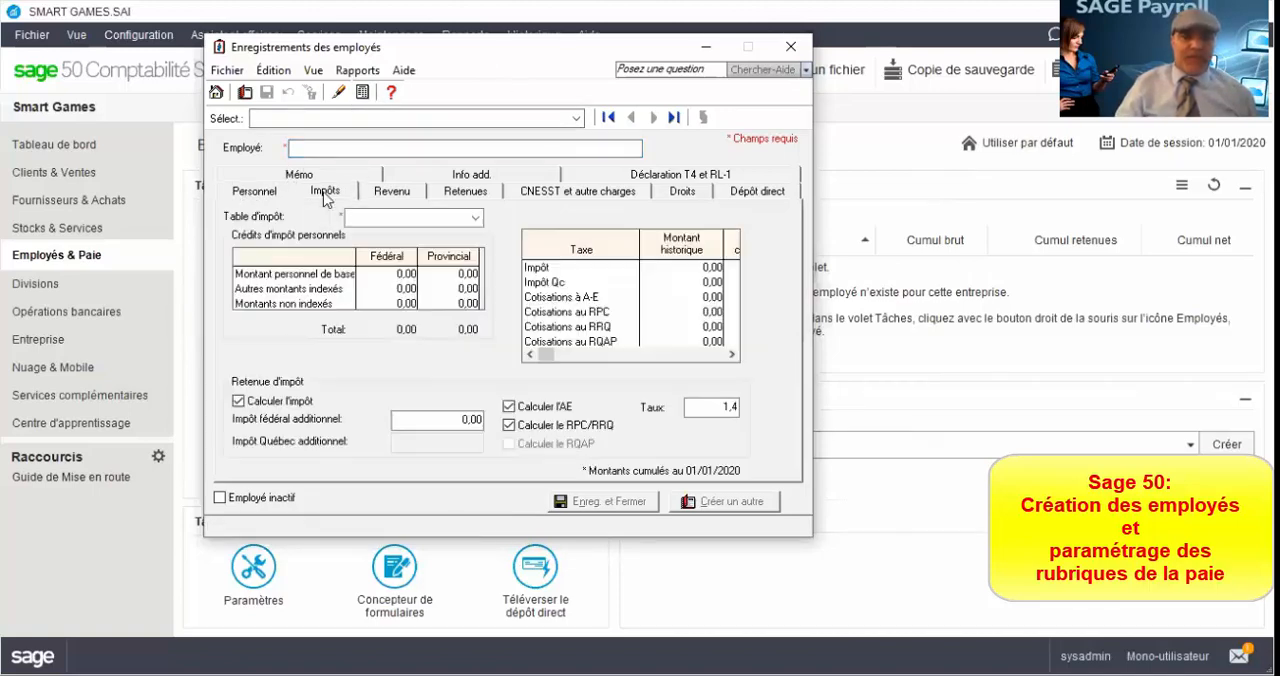
{"action": "left_click", "coordinate": [394, 194]}
{"action": "left_click", "coordinate": [456, 196]}
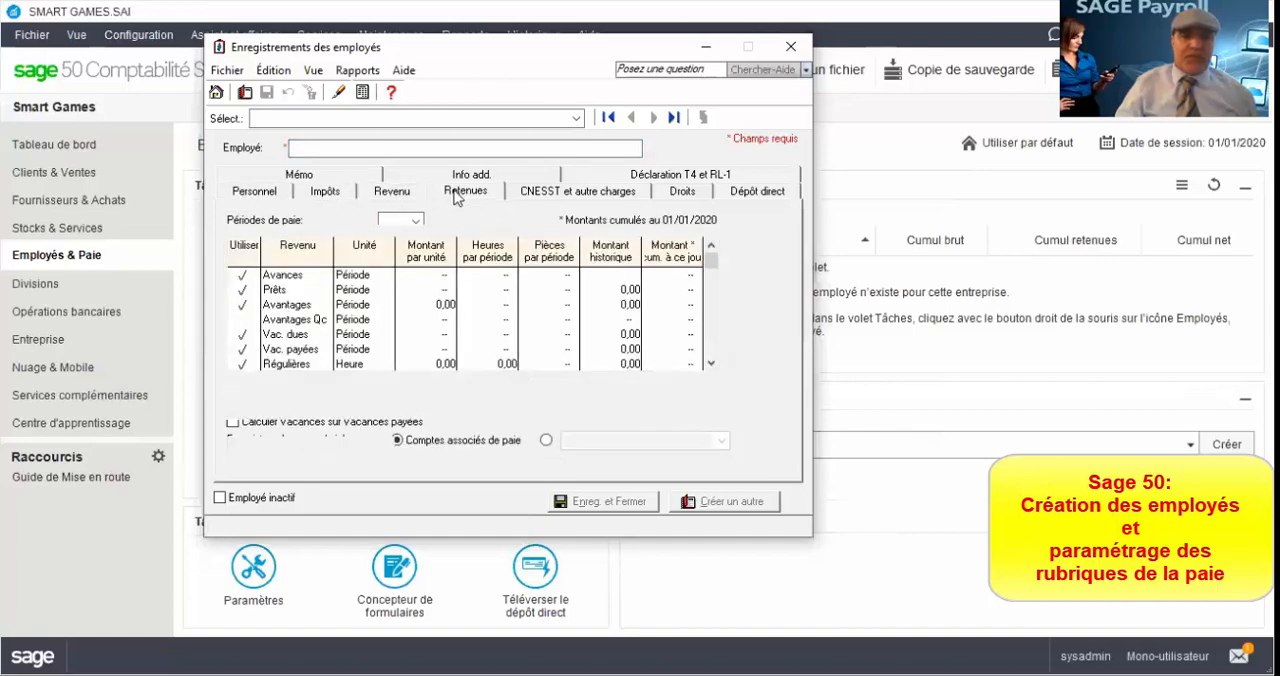
{"action": "left_click", "coordinate": [568, 195]}
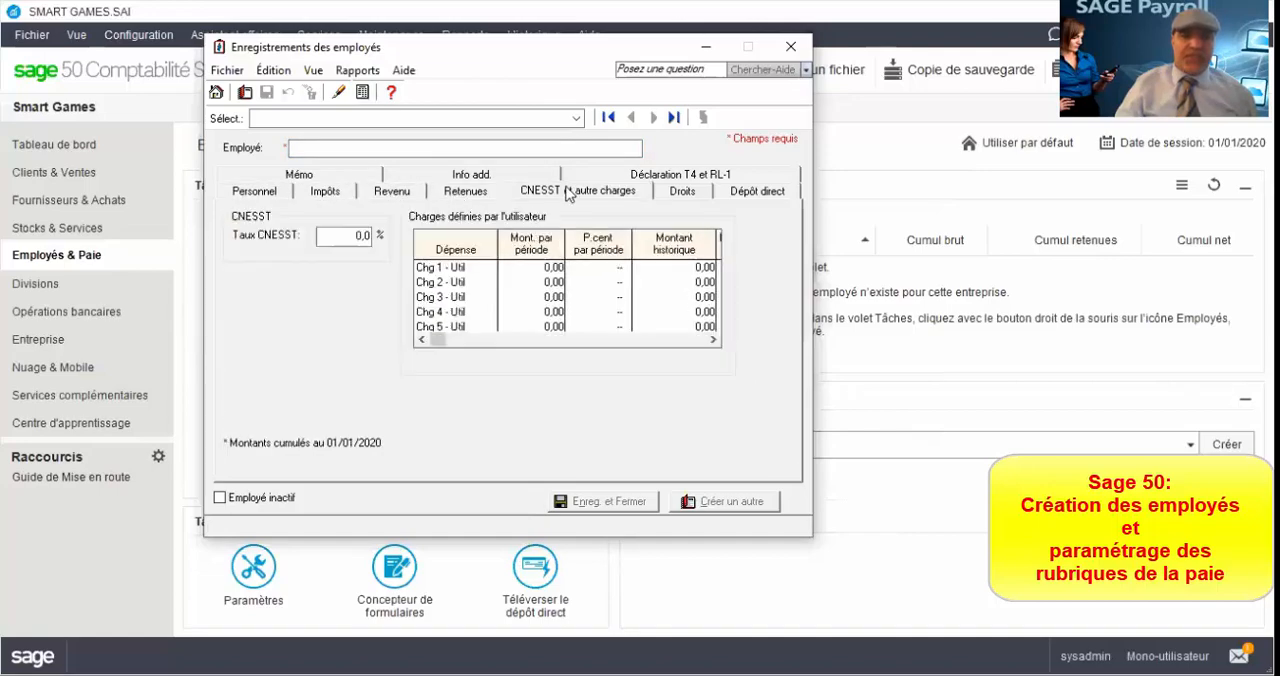
{"action": "left_click", "coordinate": [257, 200]}
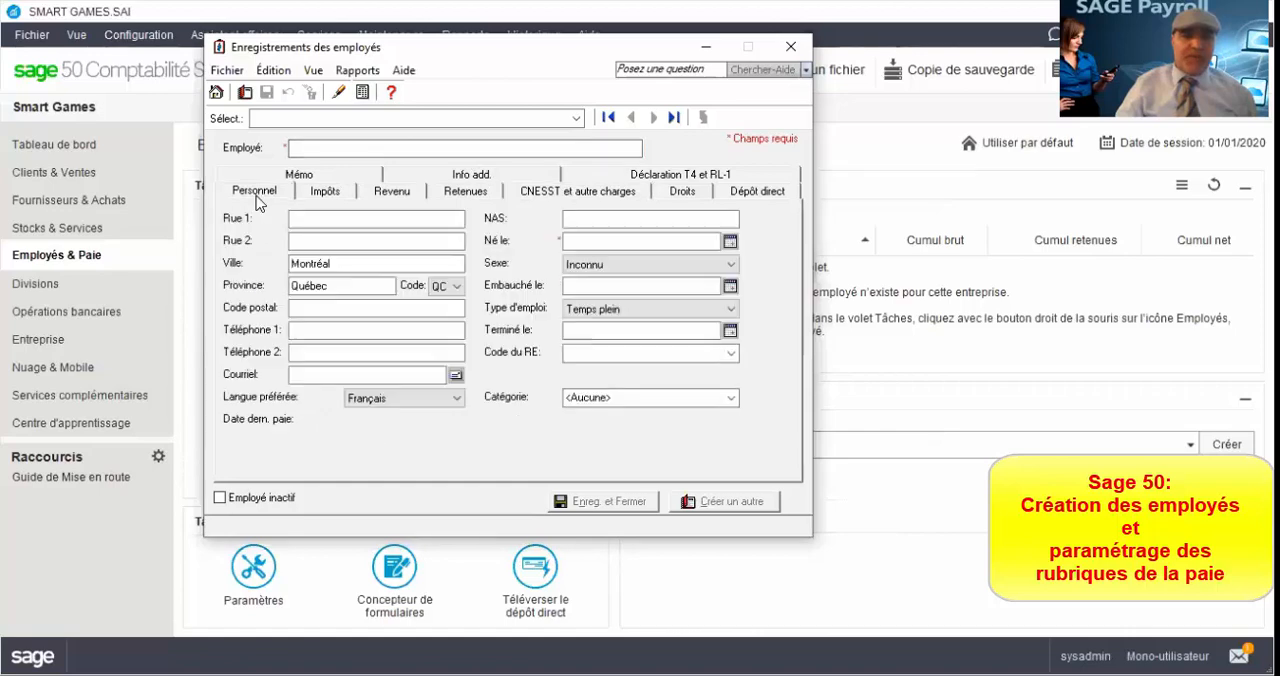
Step: Enter the employee's last and first name in the new record
{"action": "left_click", "coordinate": [318, 149]}
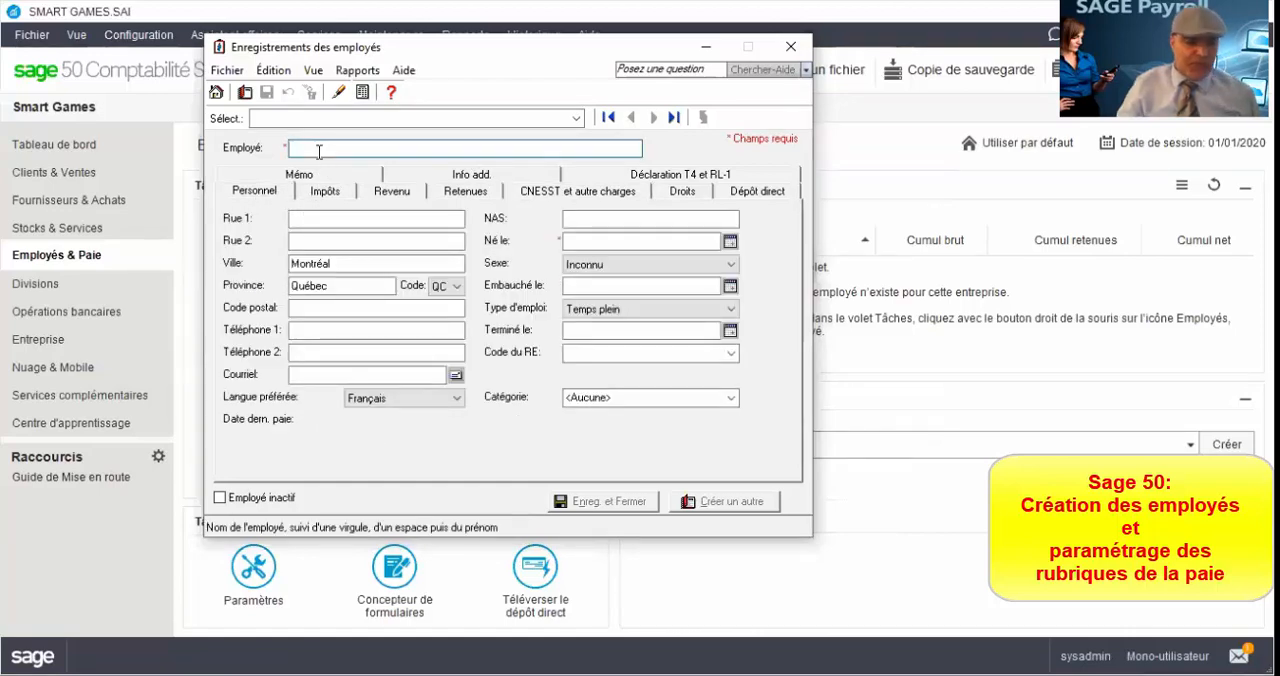
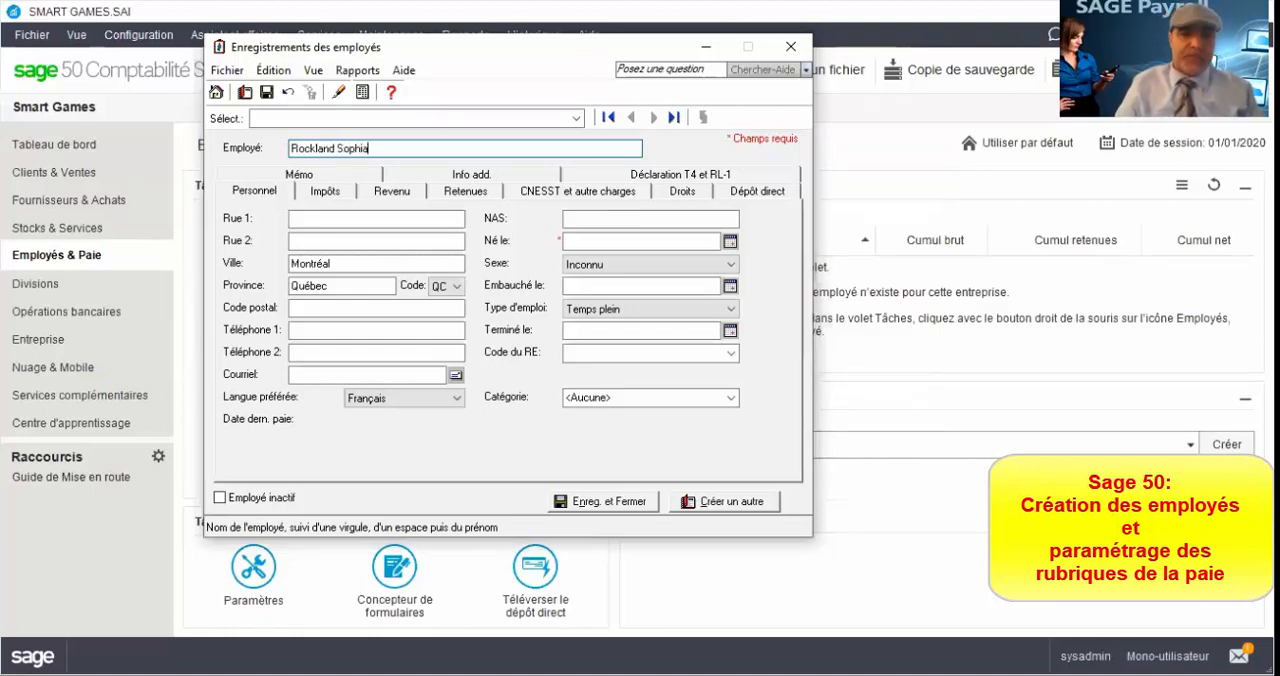
Step: Fill in the first street line of the employee's address
{"action": "left_click", "coordinate": [304, 218]}
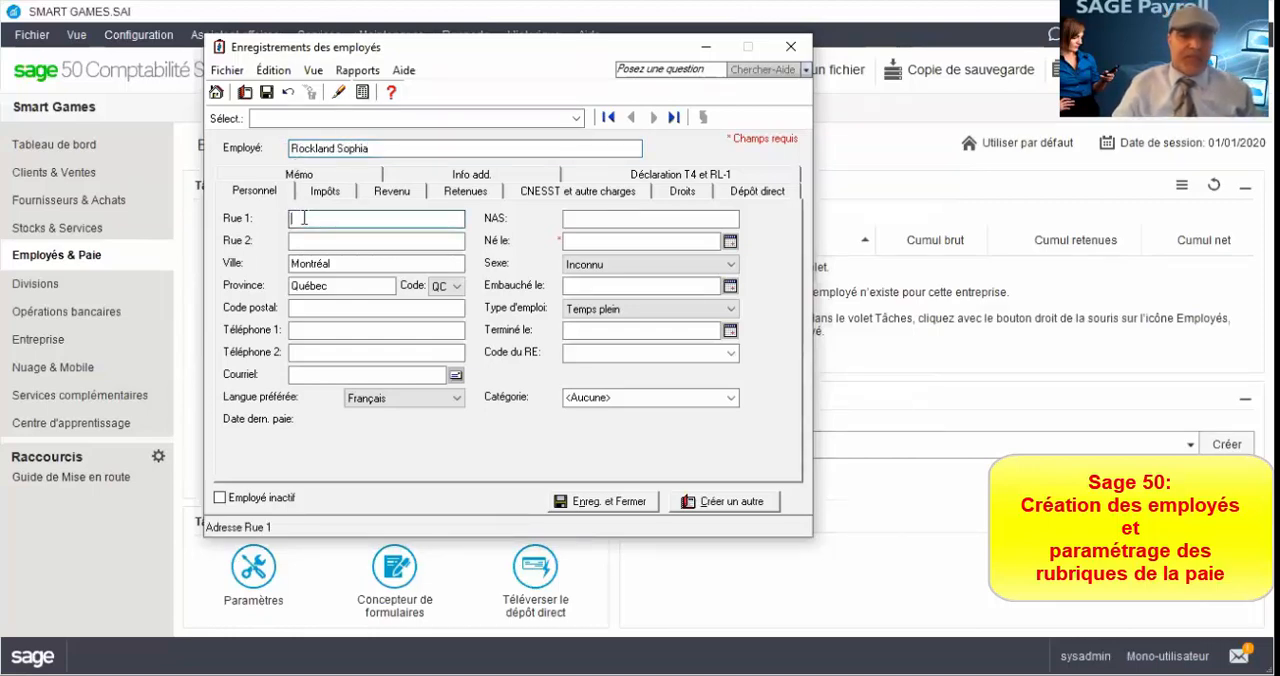
{"action": "type", "text": "123"}
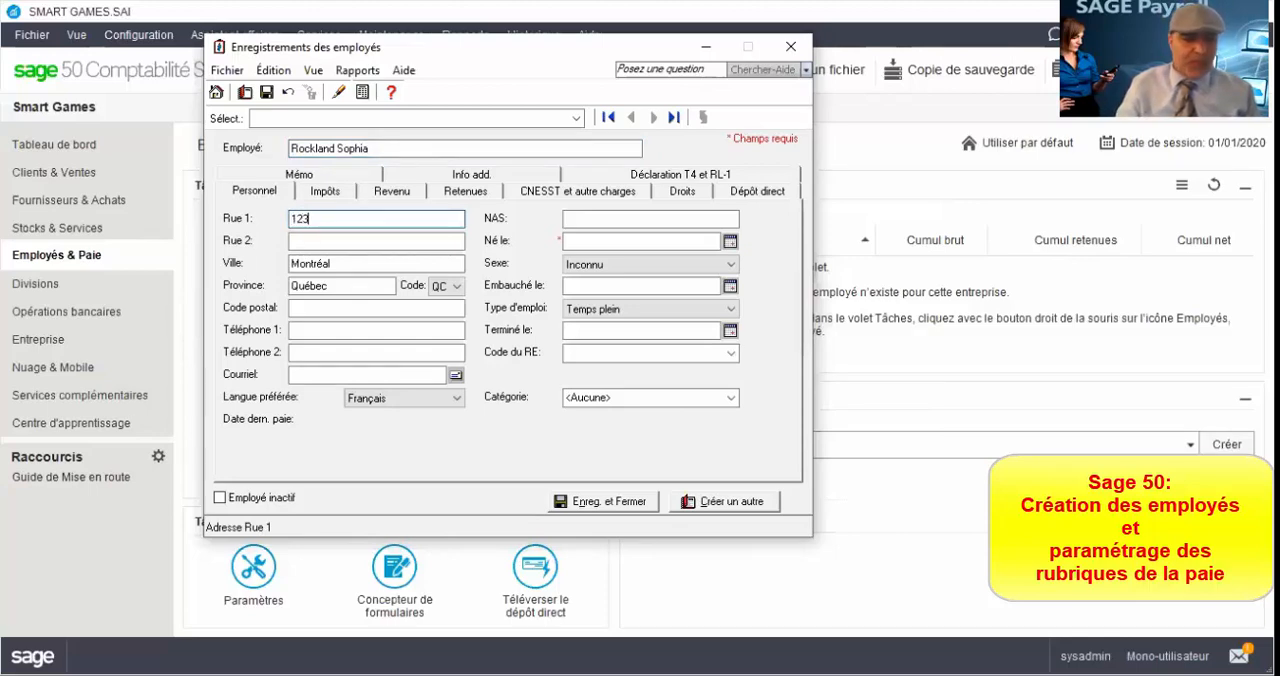
{"action": "type", "text": " re"}
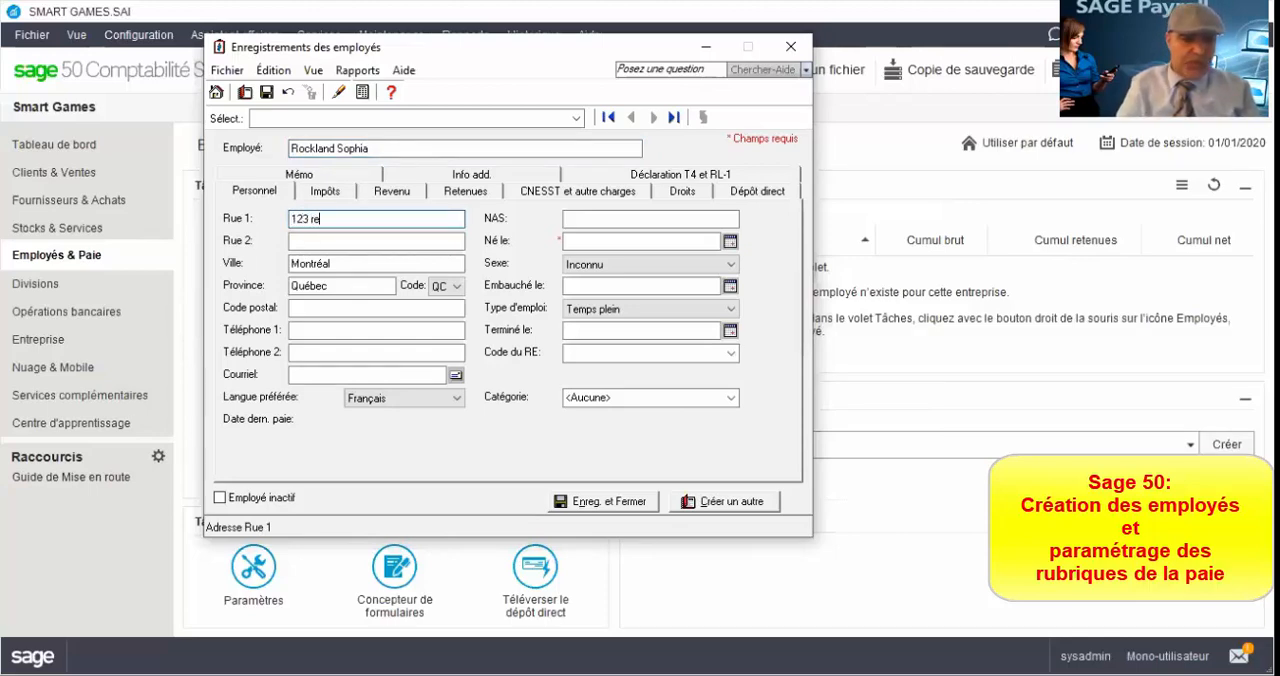
{"action": "key", "text": "BackSpace"}
{"action": "key", "text": "BackSpace"}
{"action": "type", "text": "R"}
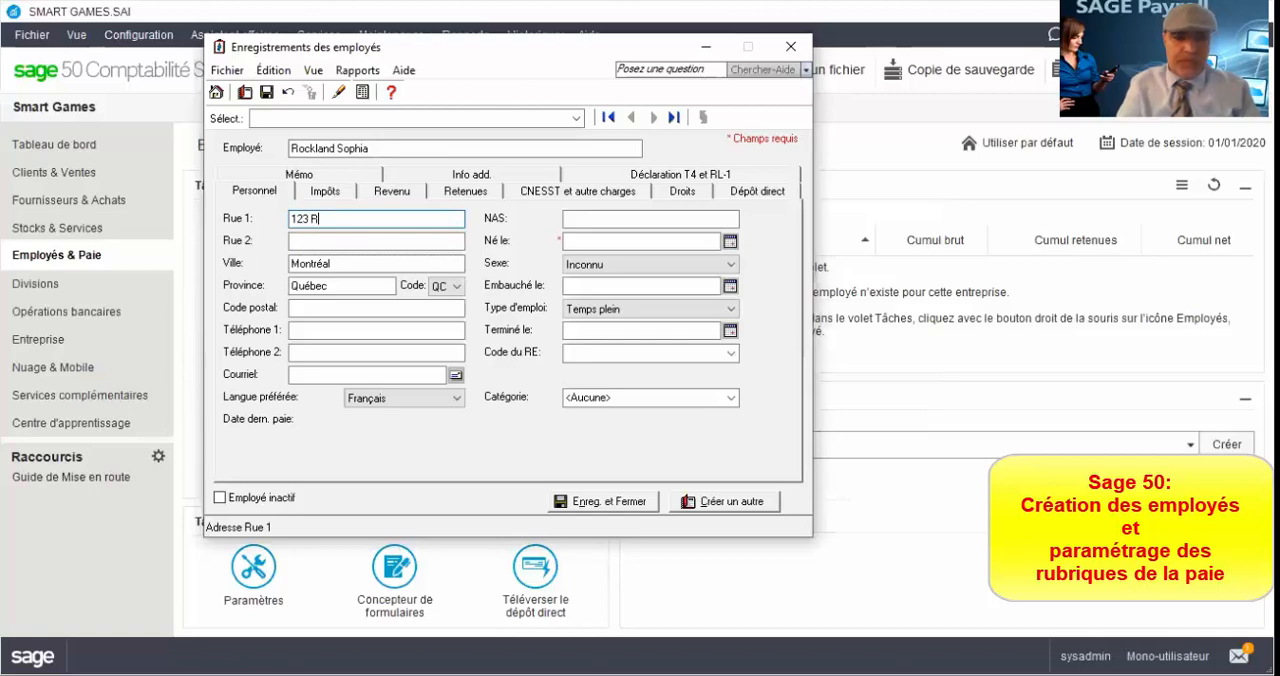
{"action": "type", "text": "ue "}
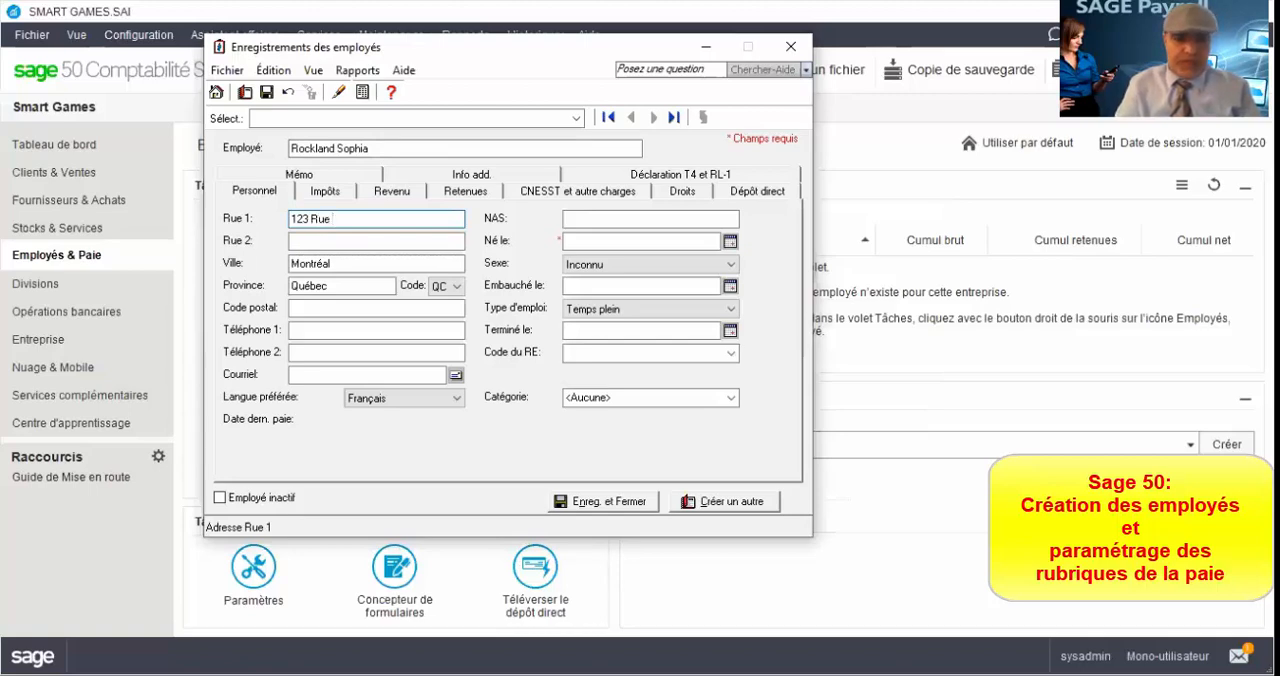
{"action": "type", "text": "Bonjour"}
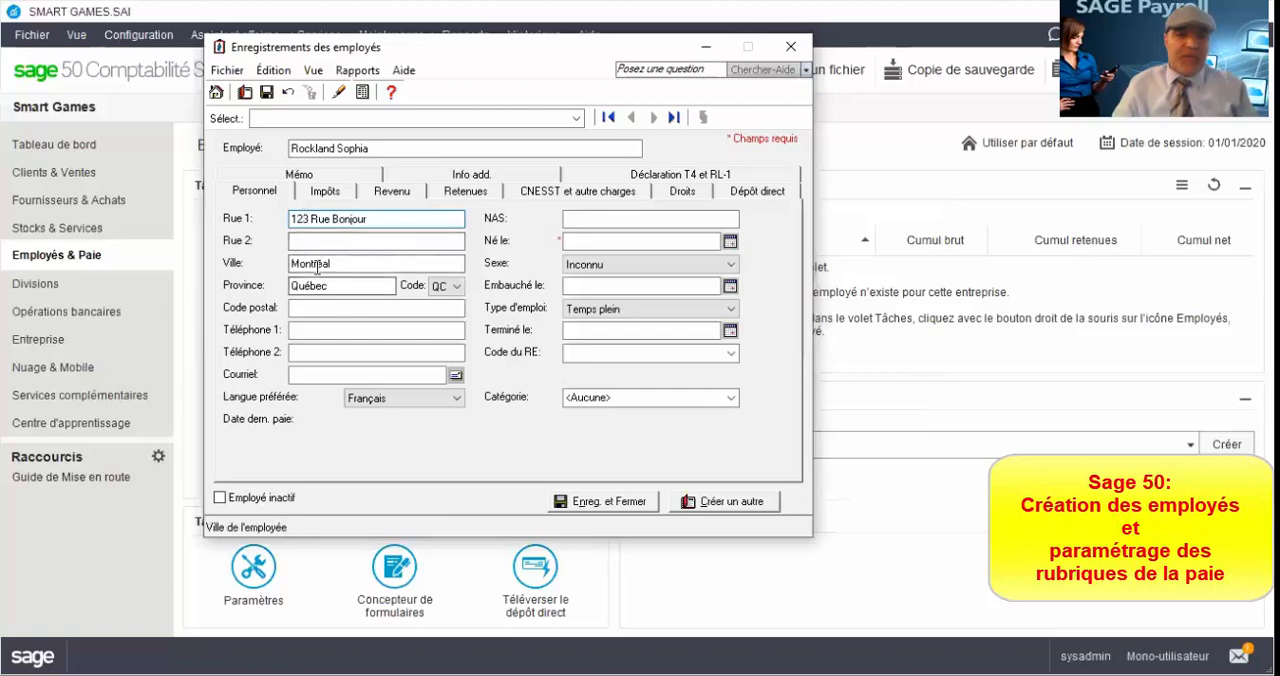
Step: Enter the employee's postal code
{"action": "left_click", "coordinate": [300, 306]}
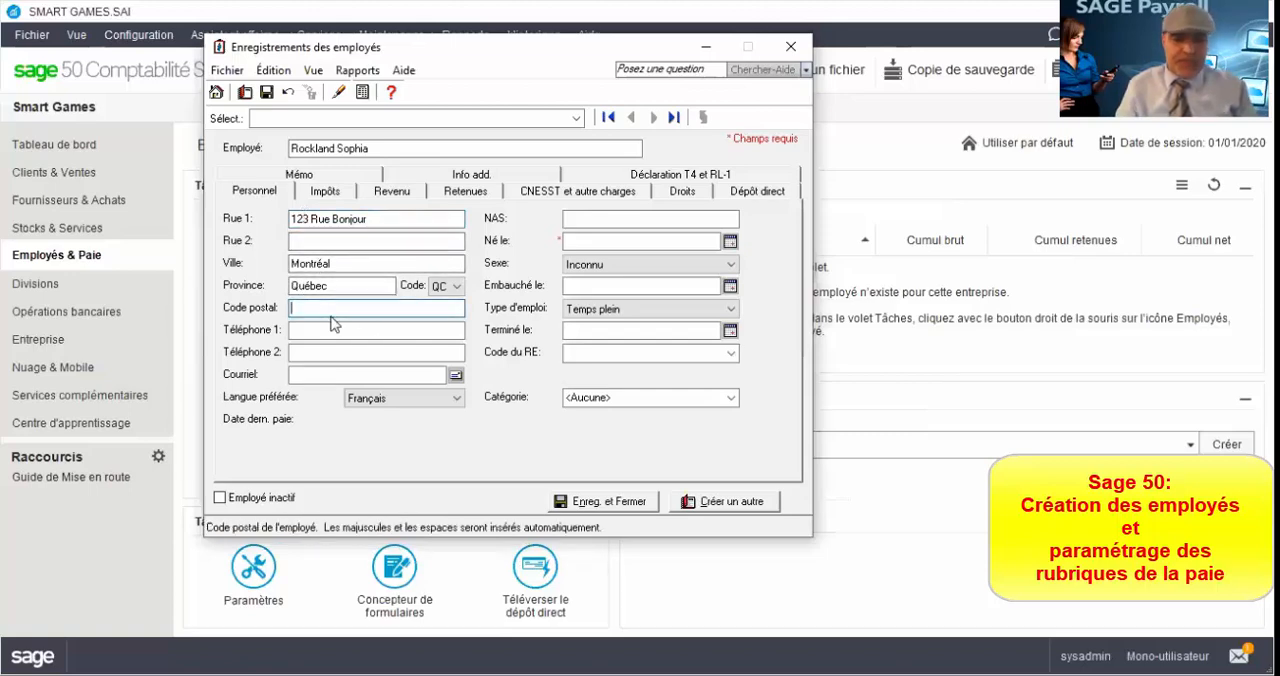
{"action": "type", "text": "H"}
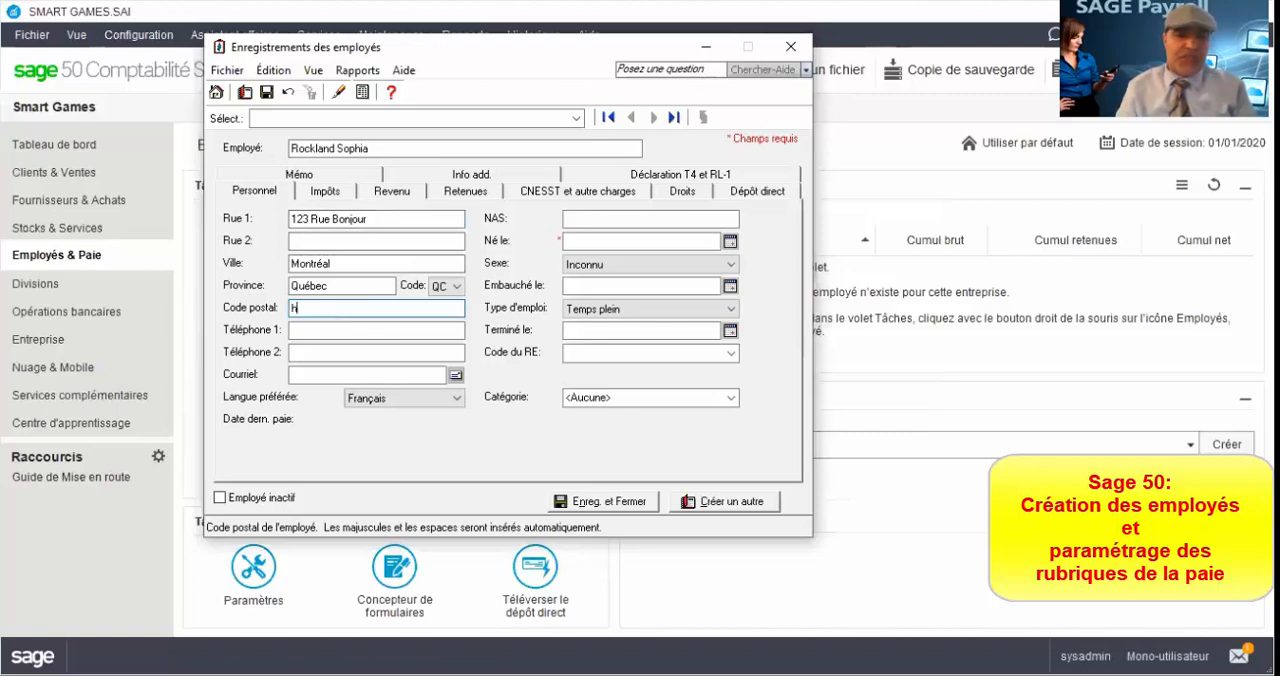
{"action": "type", "text": "8h9h9"}
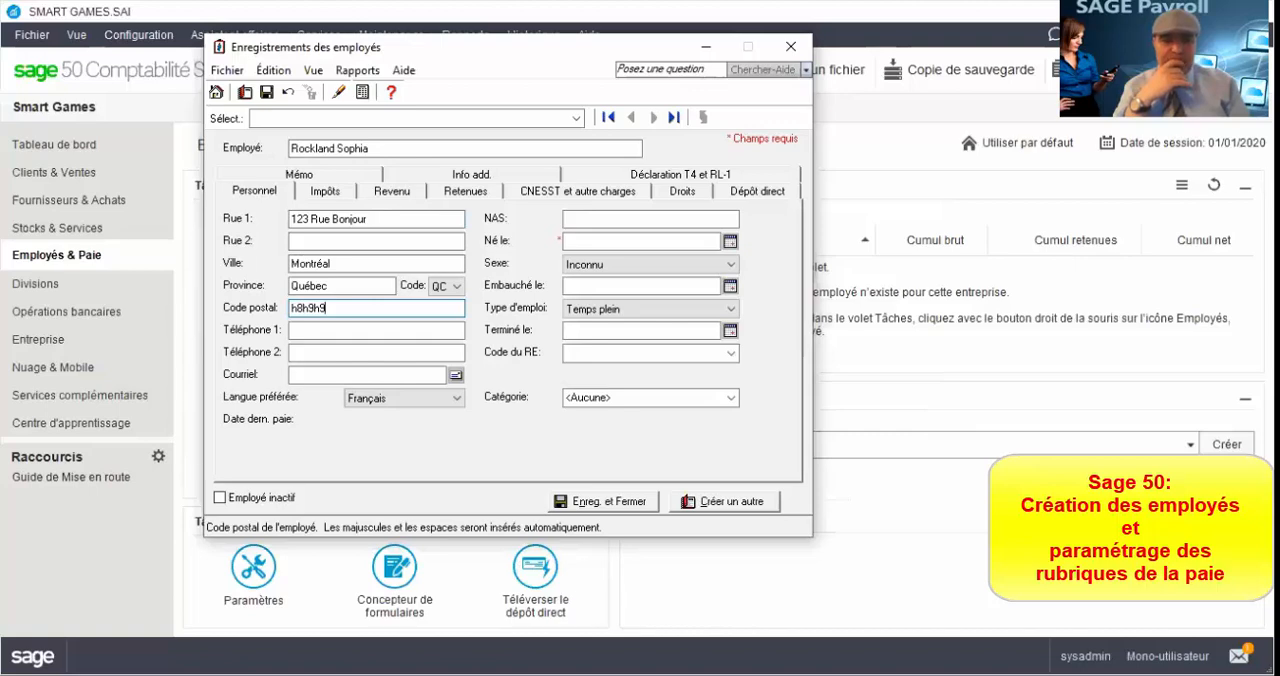
{"action": "key", "text": "Tab"}
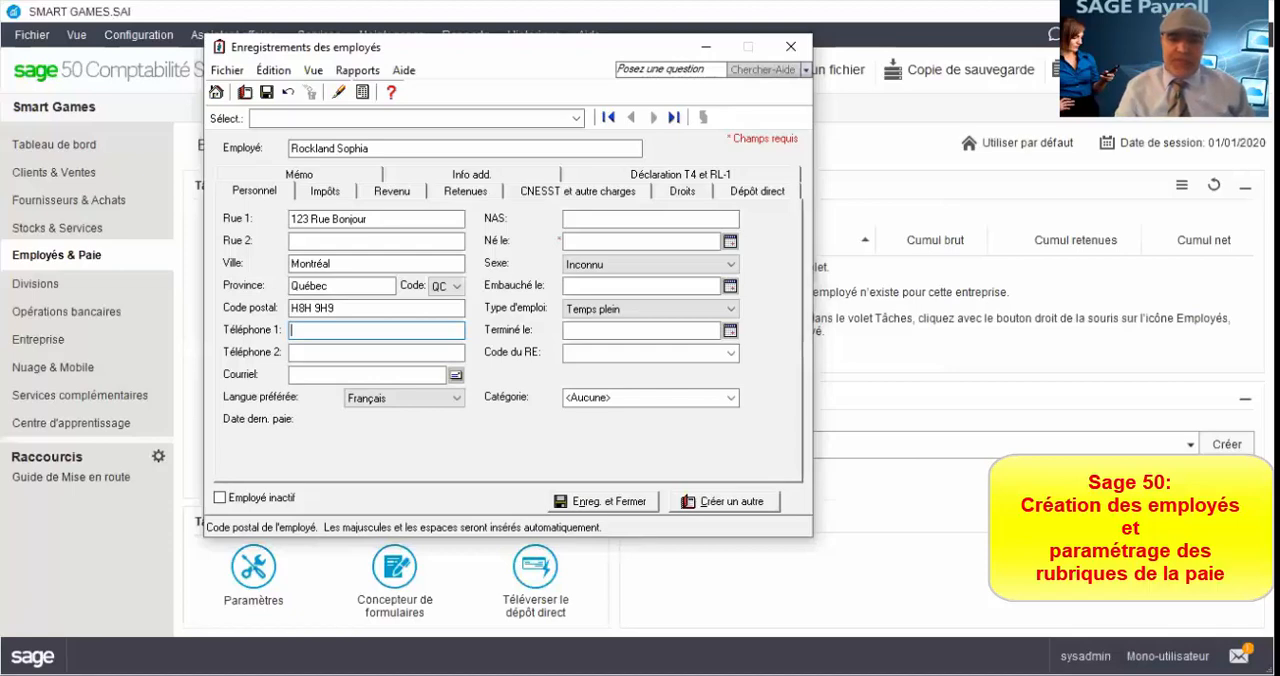
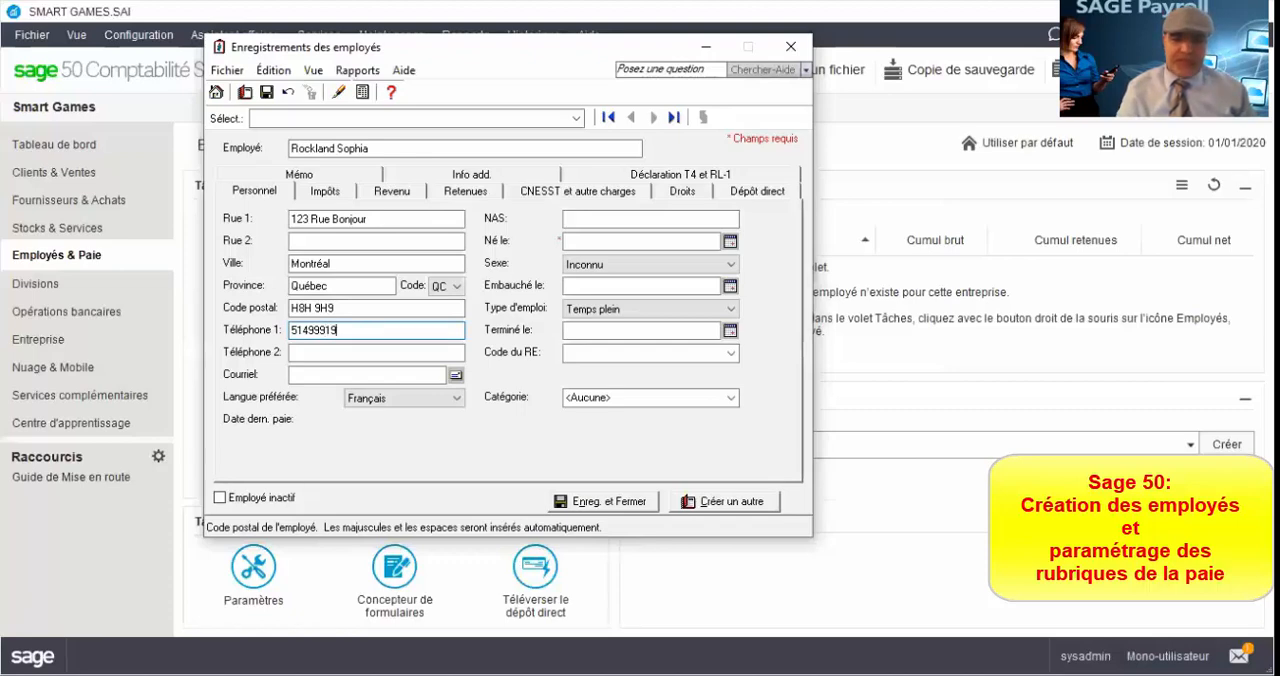
Step: Enter the employee's primary phone number
{"action": "key", "text": "Tab"}
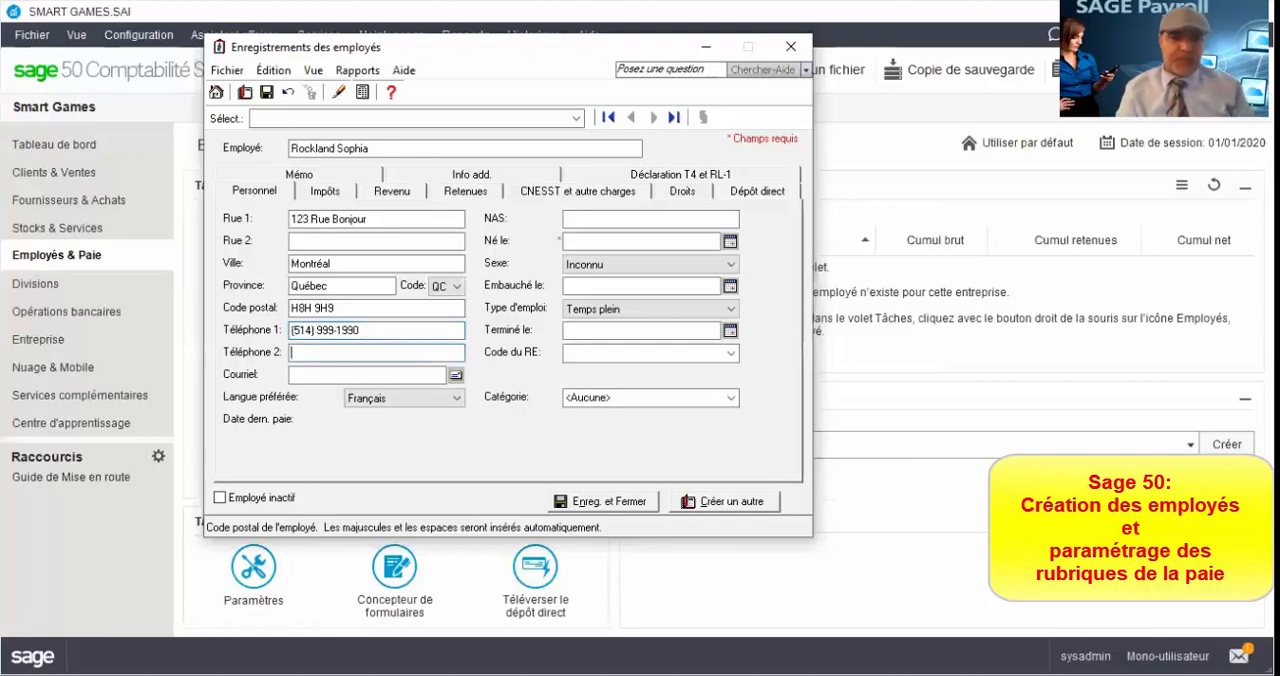
Step: Leave the second phone number blank and fill in the employee's e-mail address
{"action": "key", "text": "Tab"}
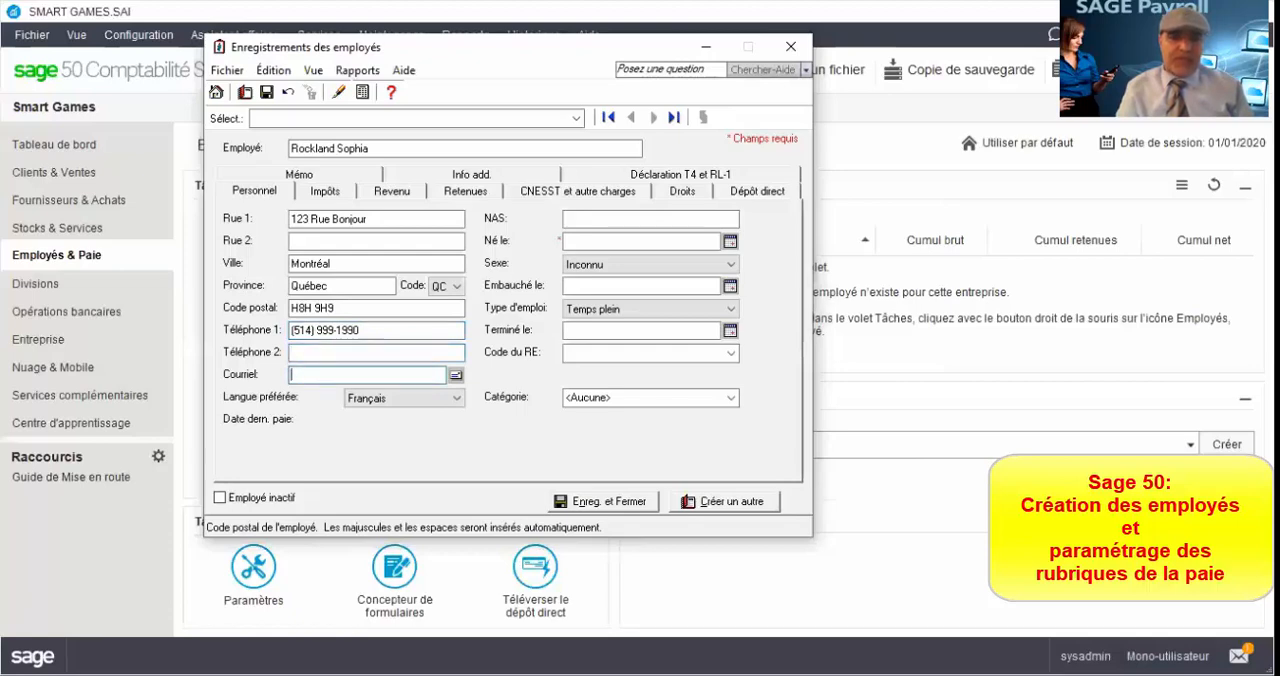
{"action": "type", "text": "sp"}
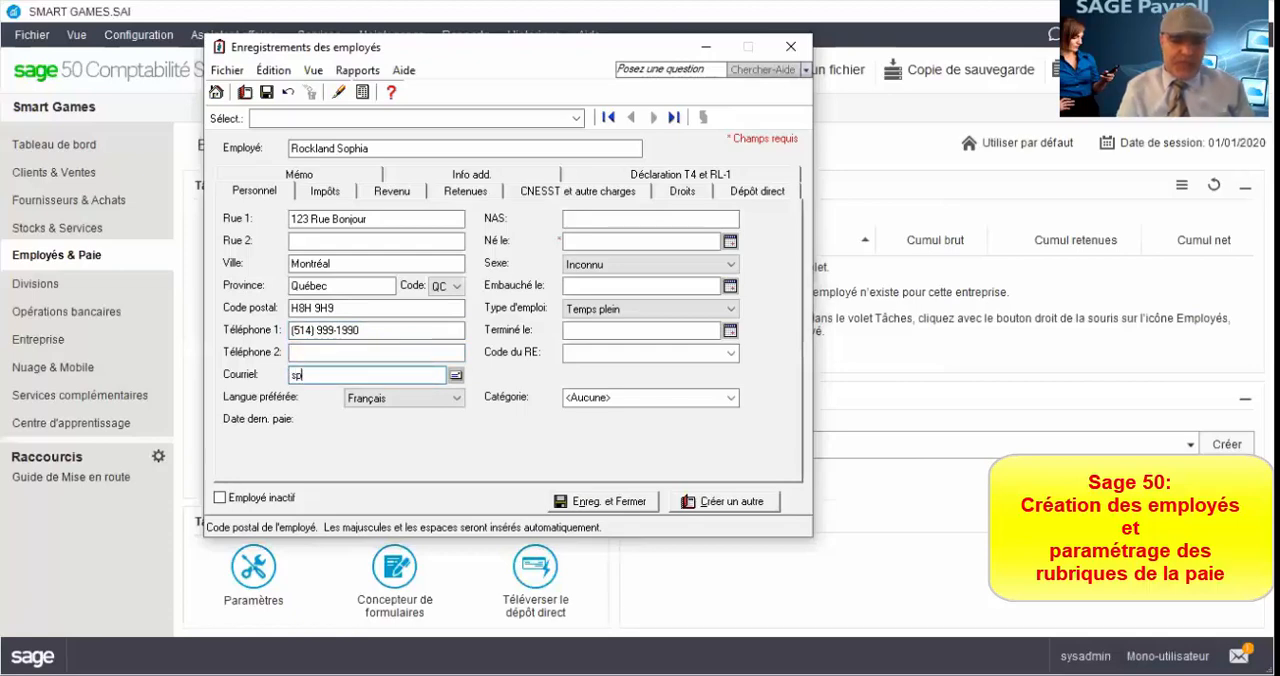
{"action": "key", "text": "BackSpace"}
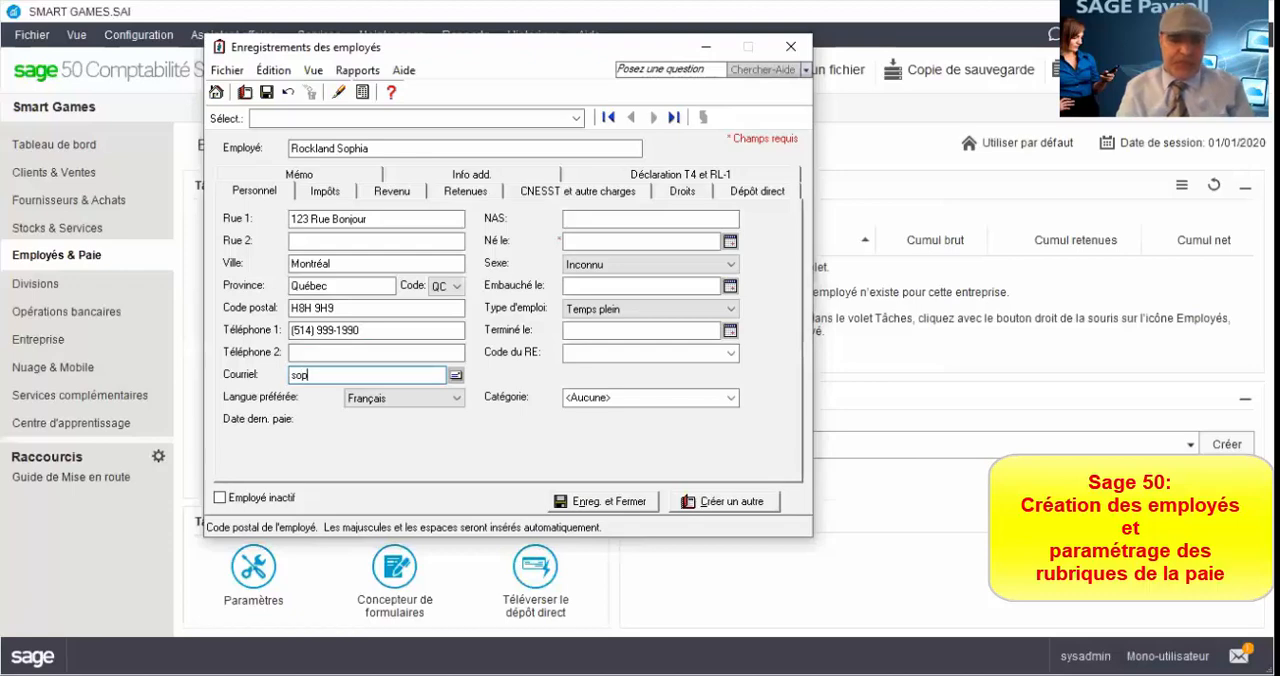
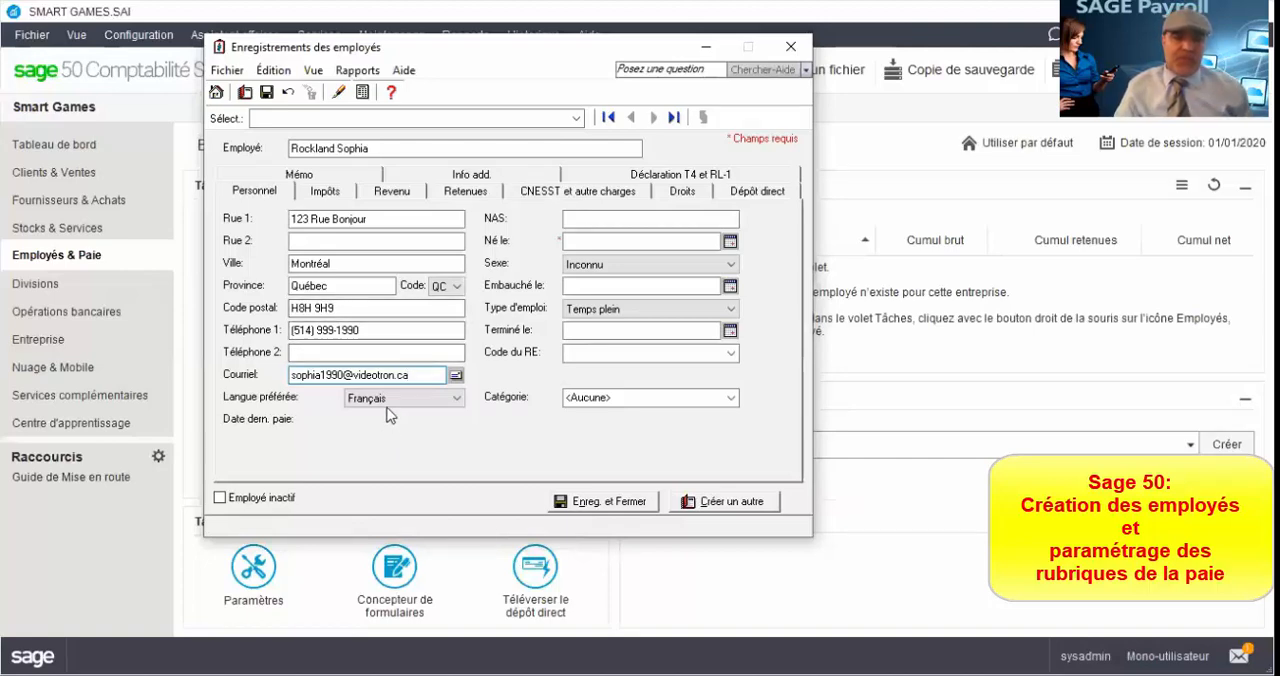
Step: Enter the employee's social insurance number
{"action": "left_click", "coordinate": [602, 220]}
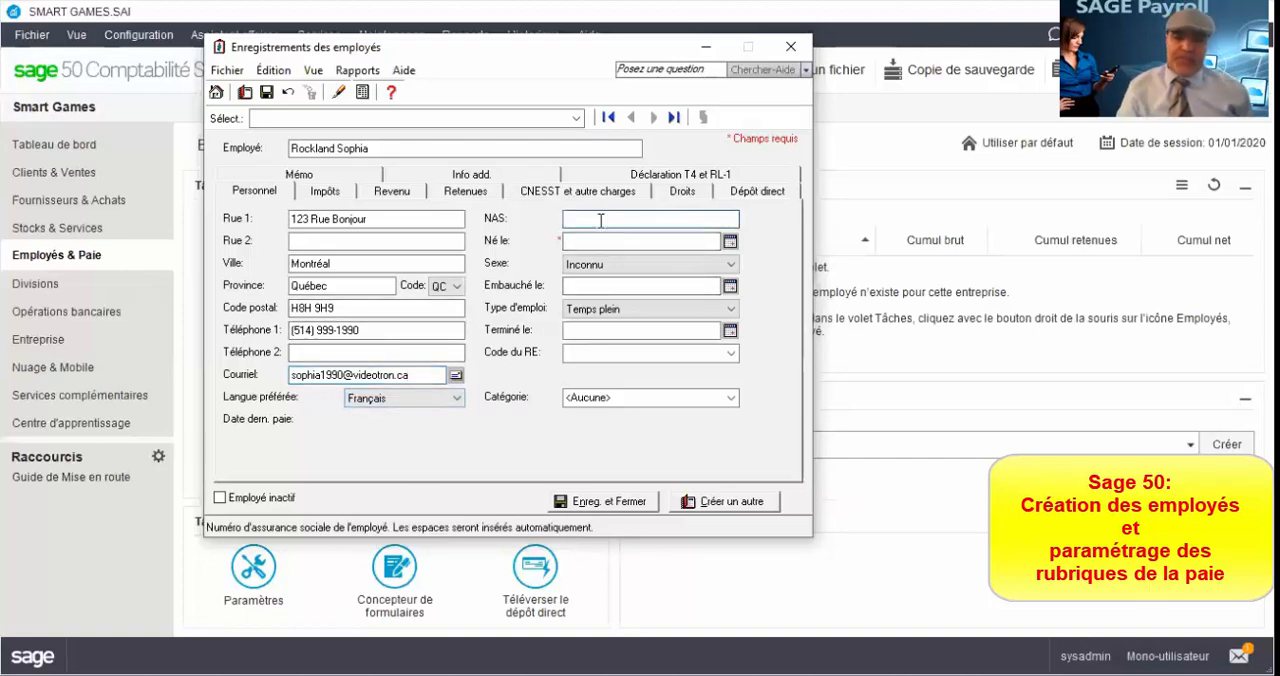
{"action": "type", "text": "9999999"}
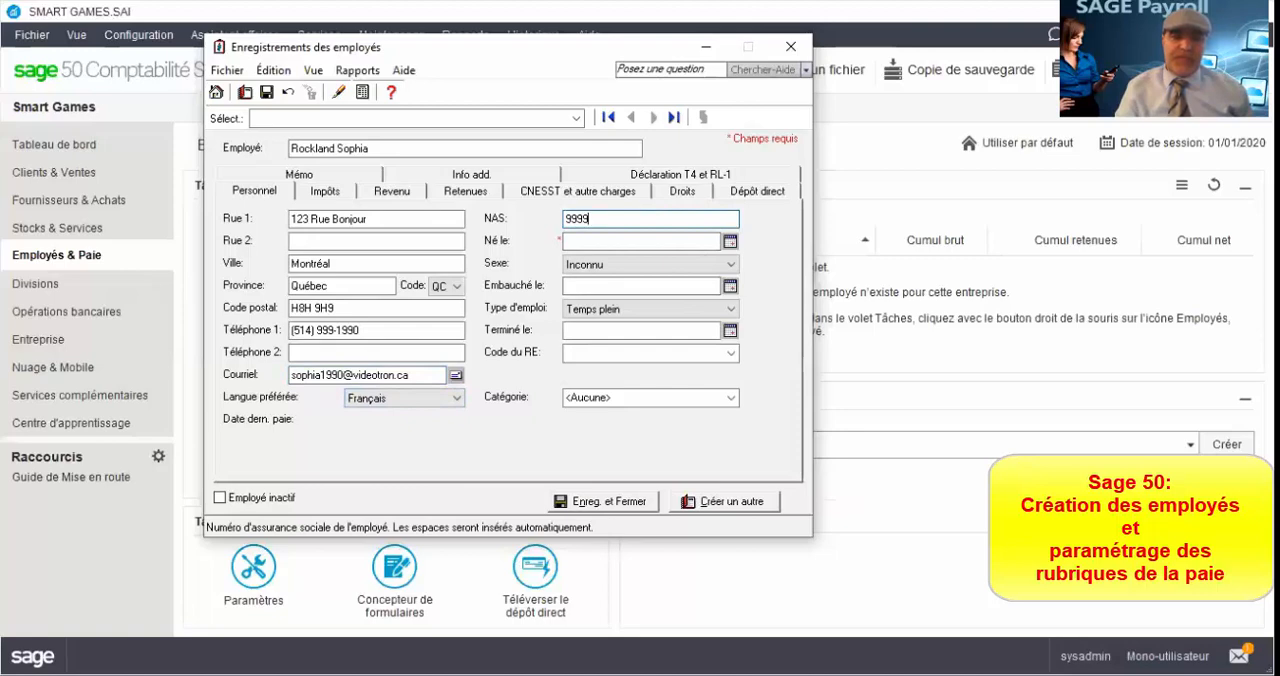
{"action": "type", "text": "998"}
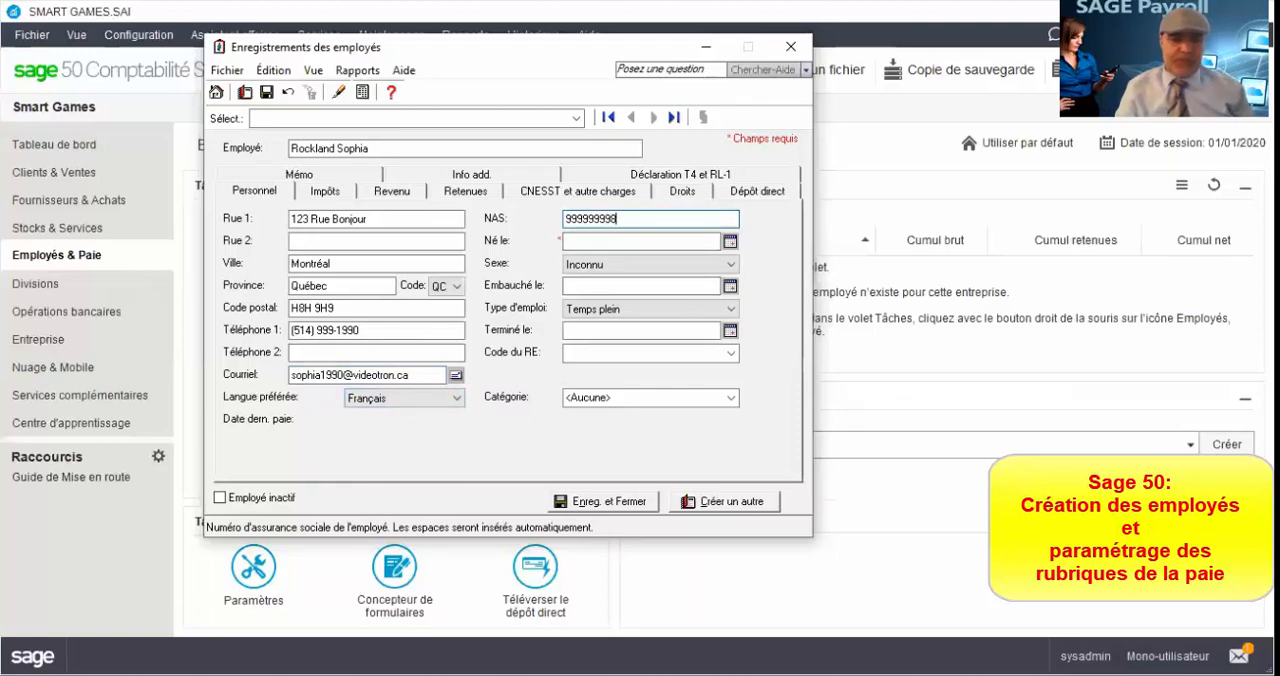
{"action": "key", "text": "Tab"}
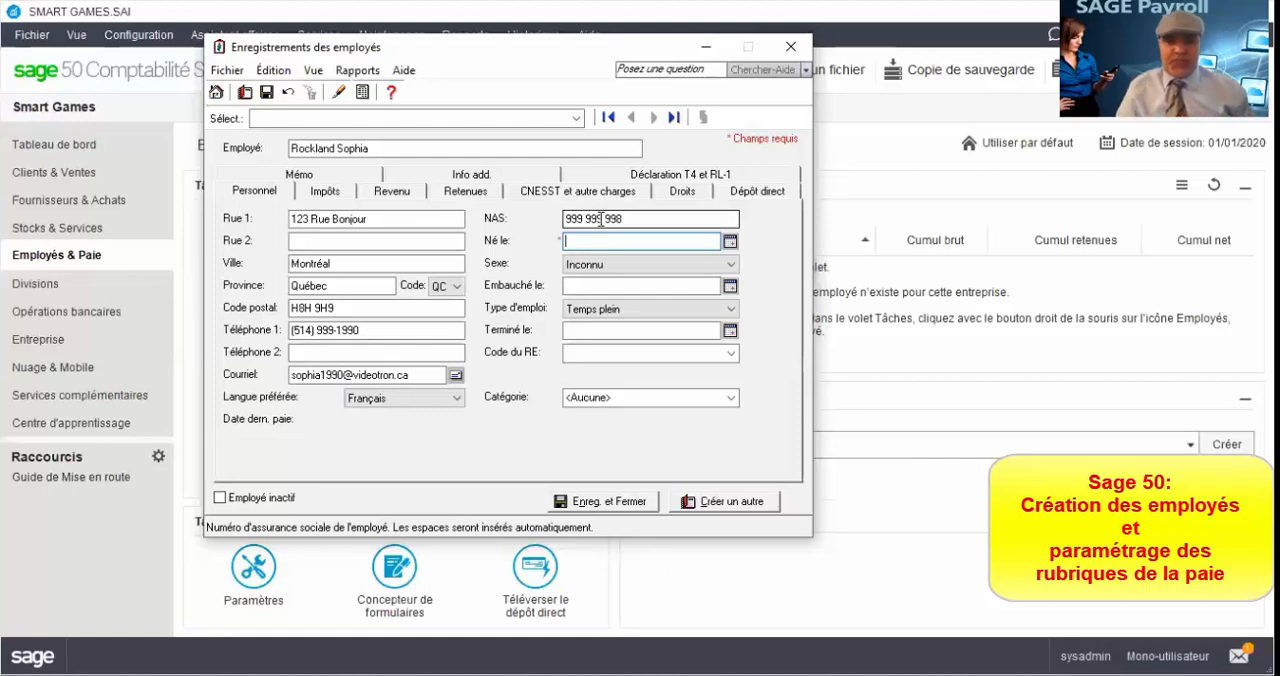
Step: Enter the employee's date of birth
{"action": "left_click", "coordinate": [730, 241]}
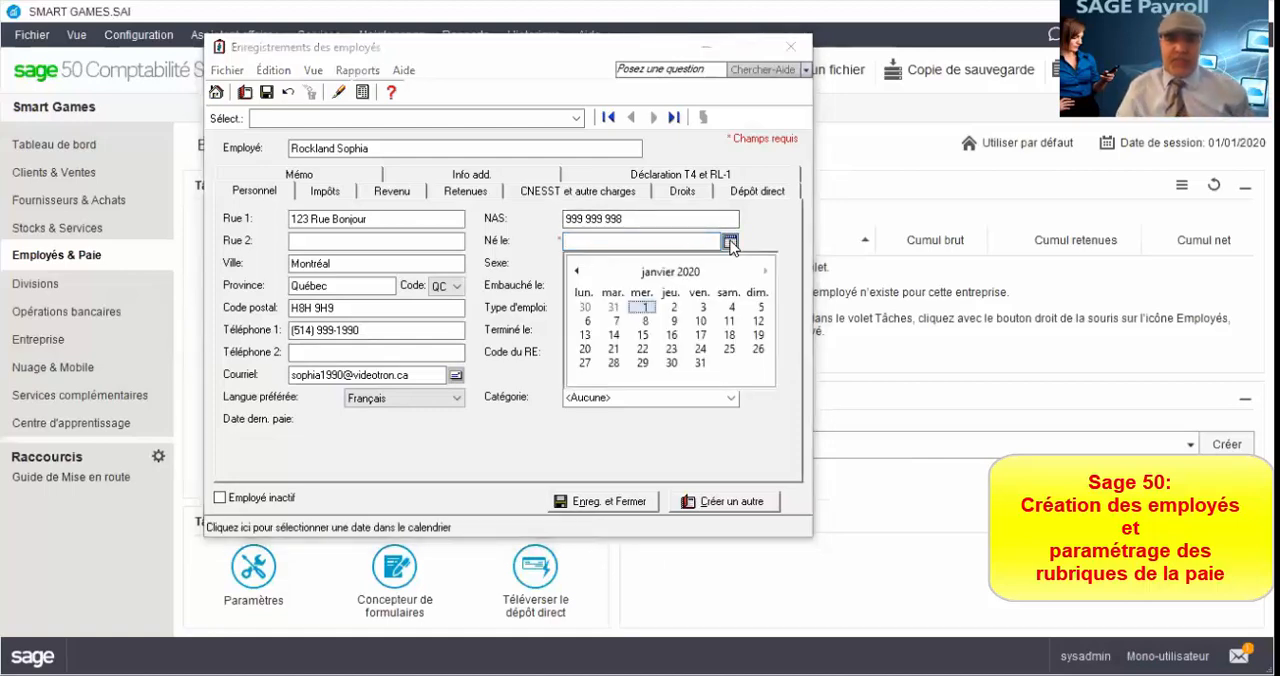
{"action": "left_click", "coordinate": [646, 308]}
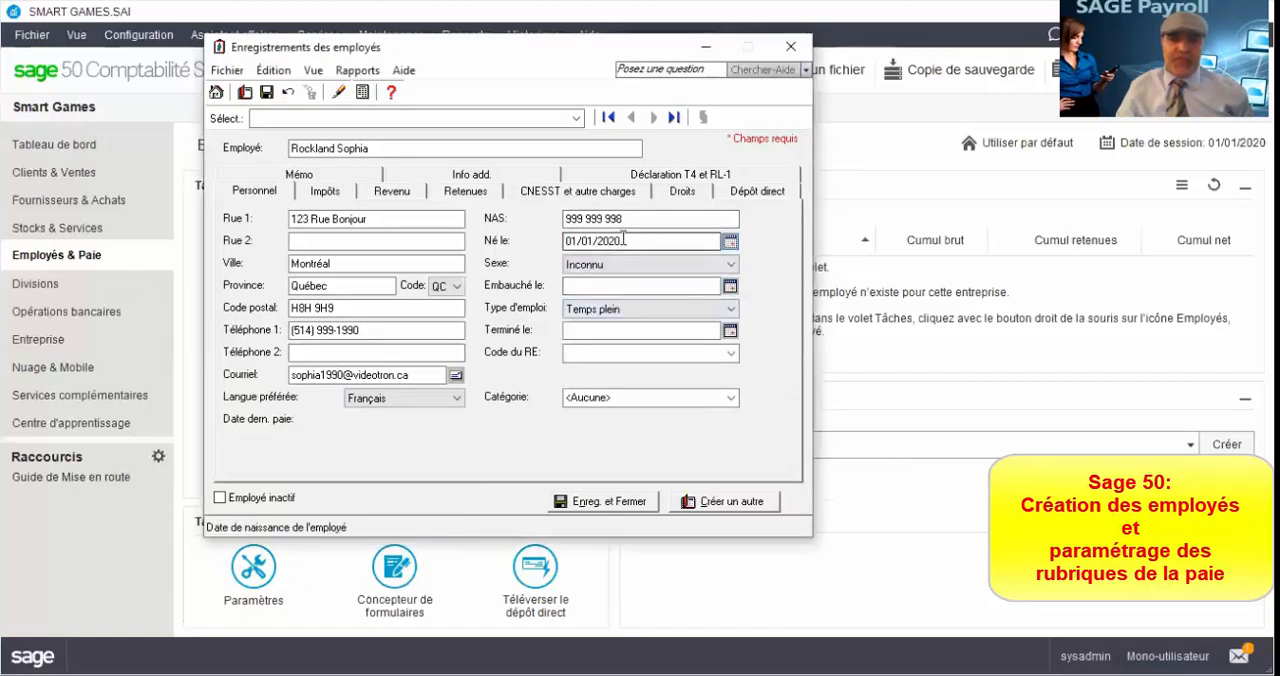
{"action": "left_click_drag", "start_coordinate": [623, 240], "coordinate": [566, 240]}
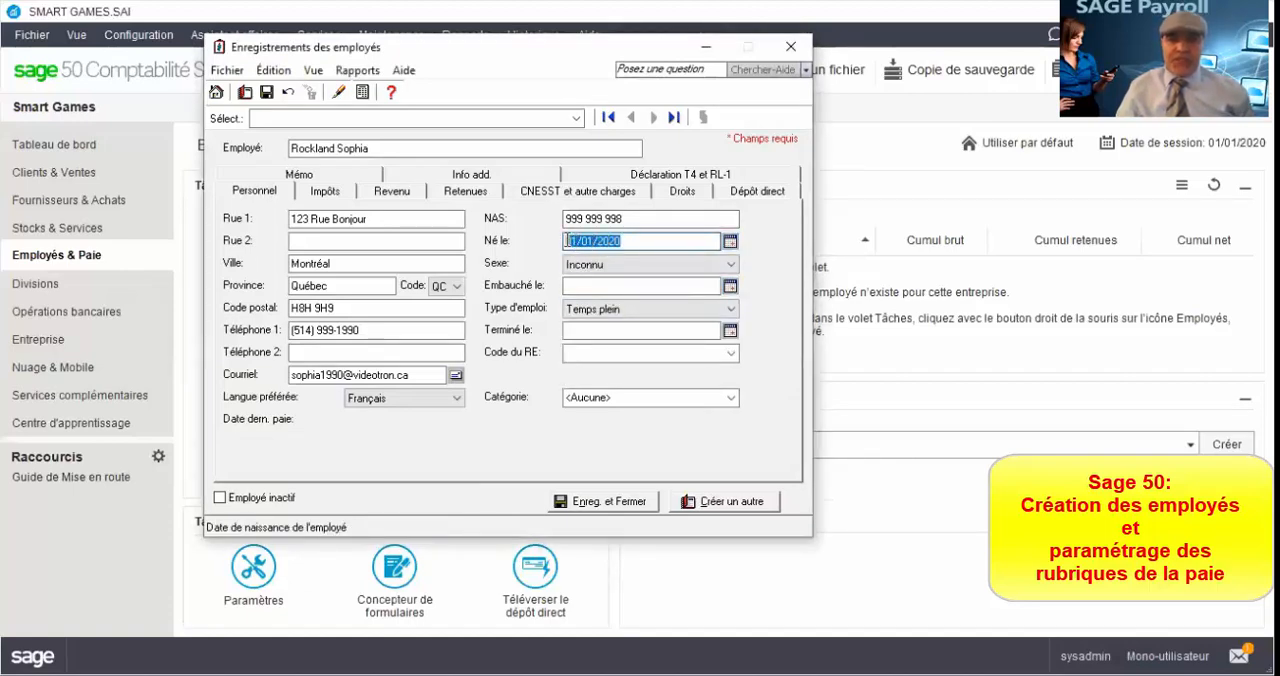
{"action": "type", "text": "09"}
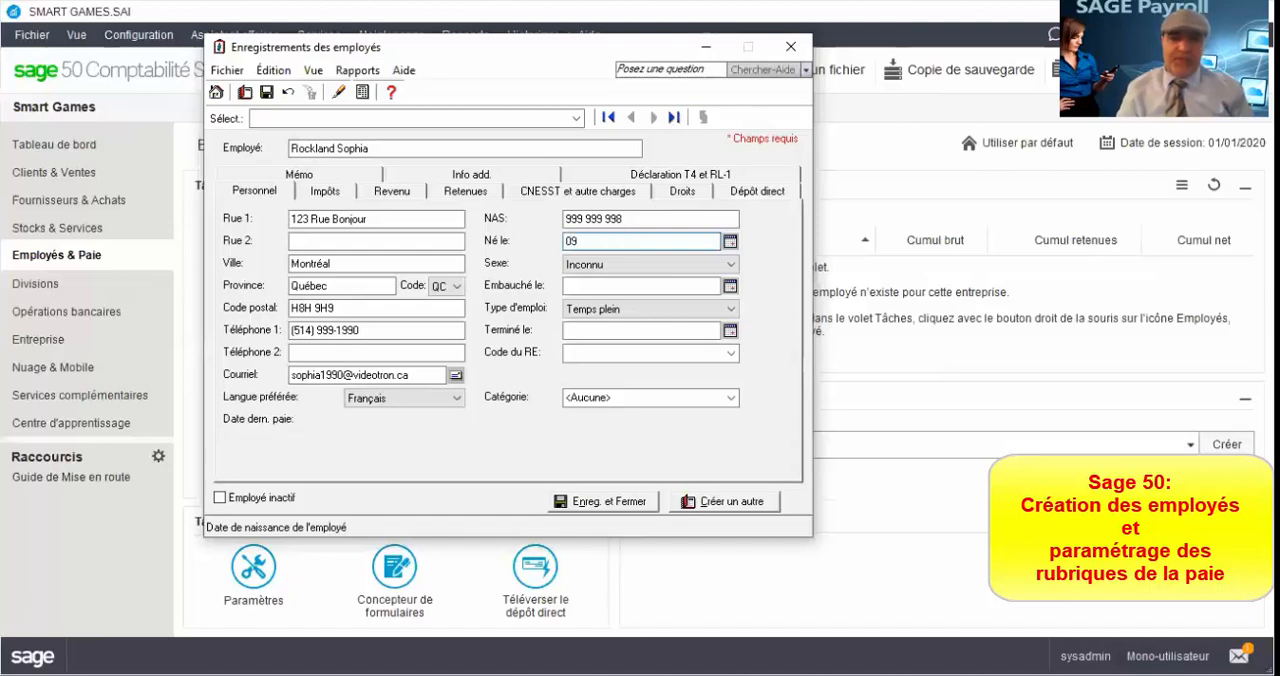
{"action": "type", "text": "091990"}
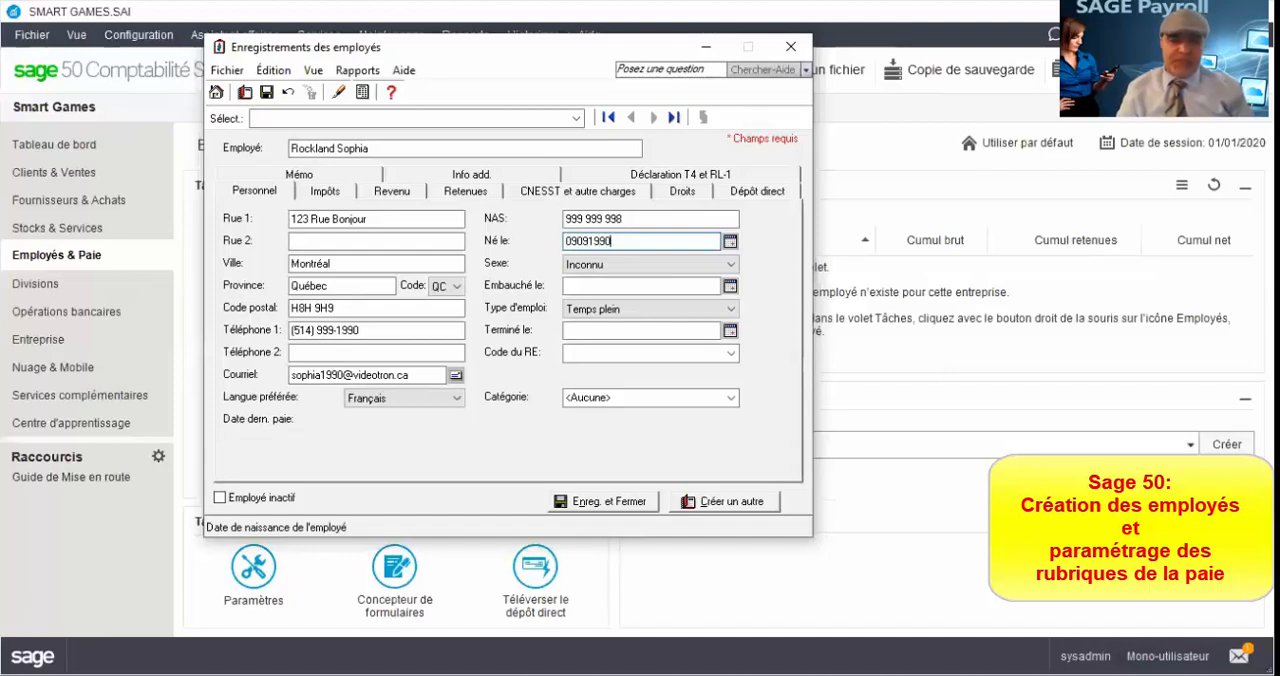
{"action": "key", "text": "Tab"}
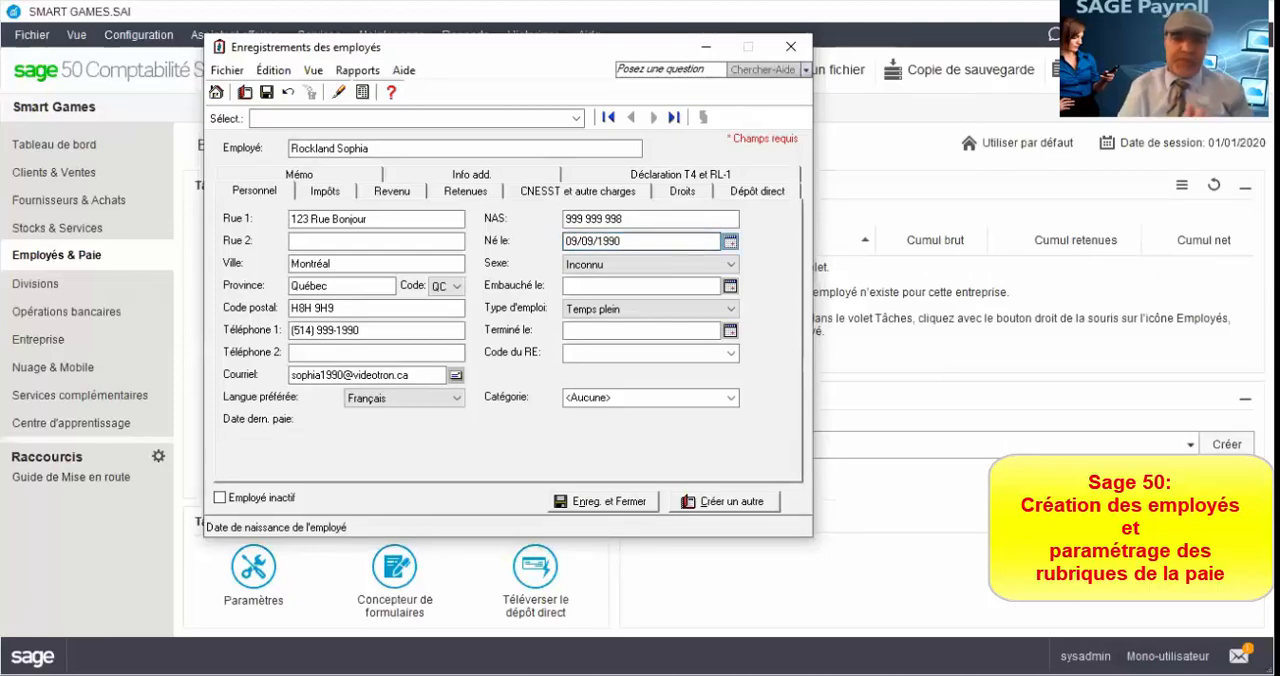
{"action": "key", "text": "Tab"}
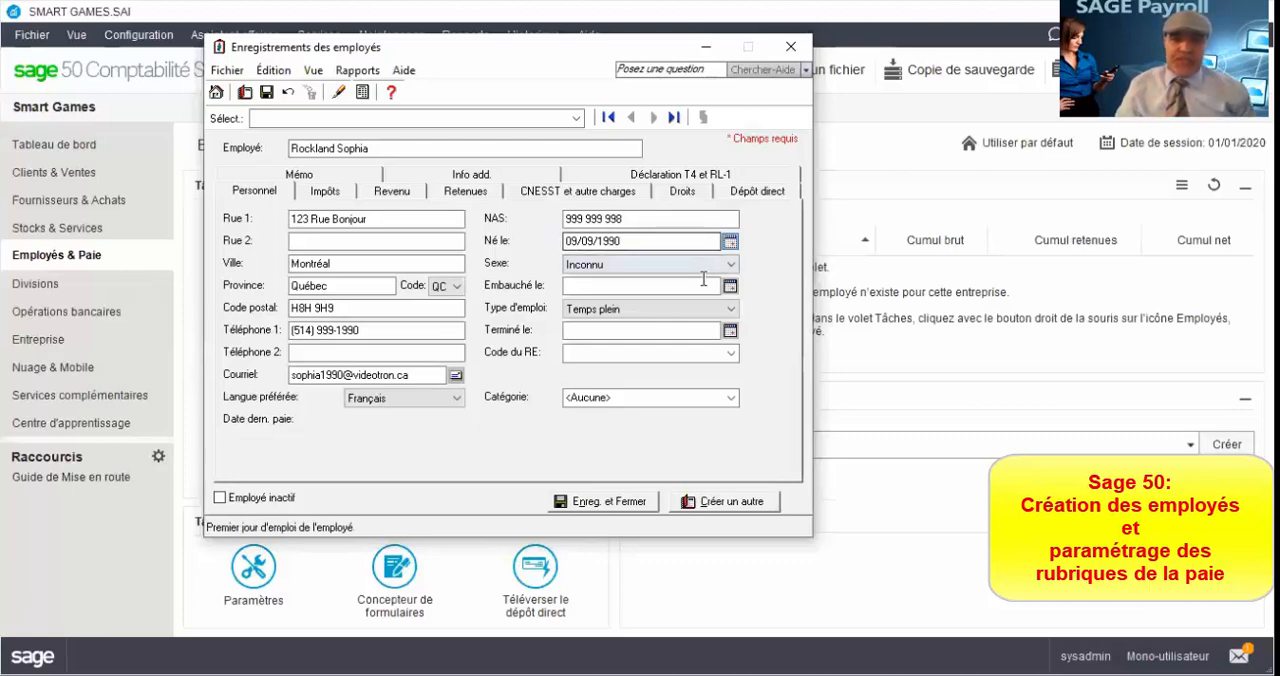
Step: Set the employee's sex to Femme
{"action": "left_click", "coordinate": [728, 265]}
{"action": "left_click", "coordinate": [614, 305]}
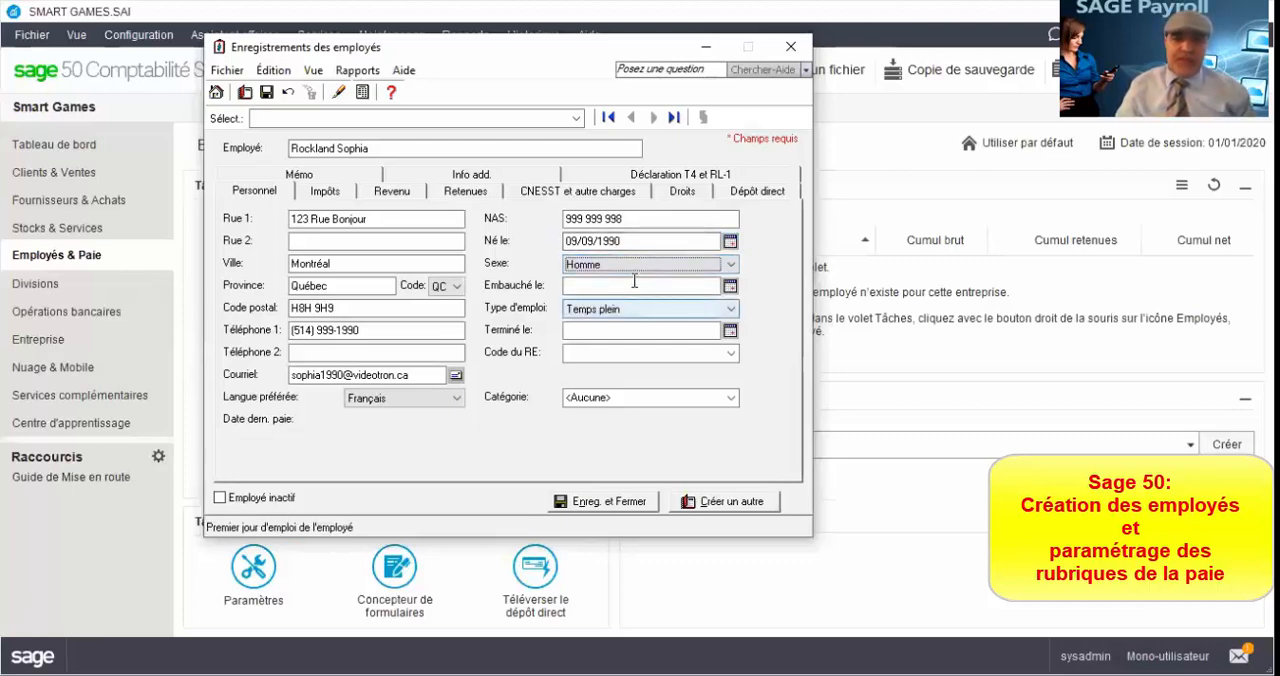
{"action": "left_click", "coordinate": [640, 265]}
{"action": "left_click", "coordinate": [640, 293]}
Step: Set the employee's hire date to 06/01/2020
{"action": "left_click", "coordinate": [677, 286]}
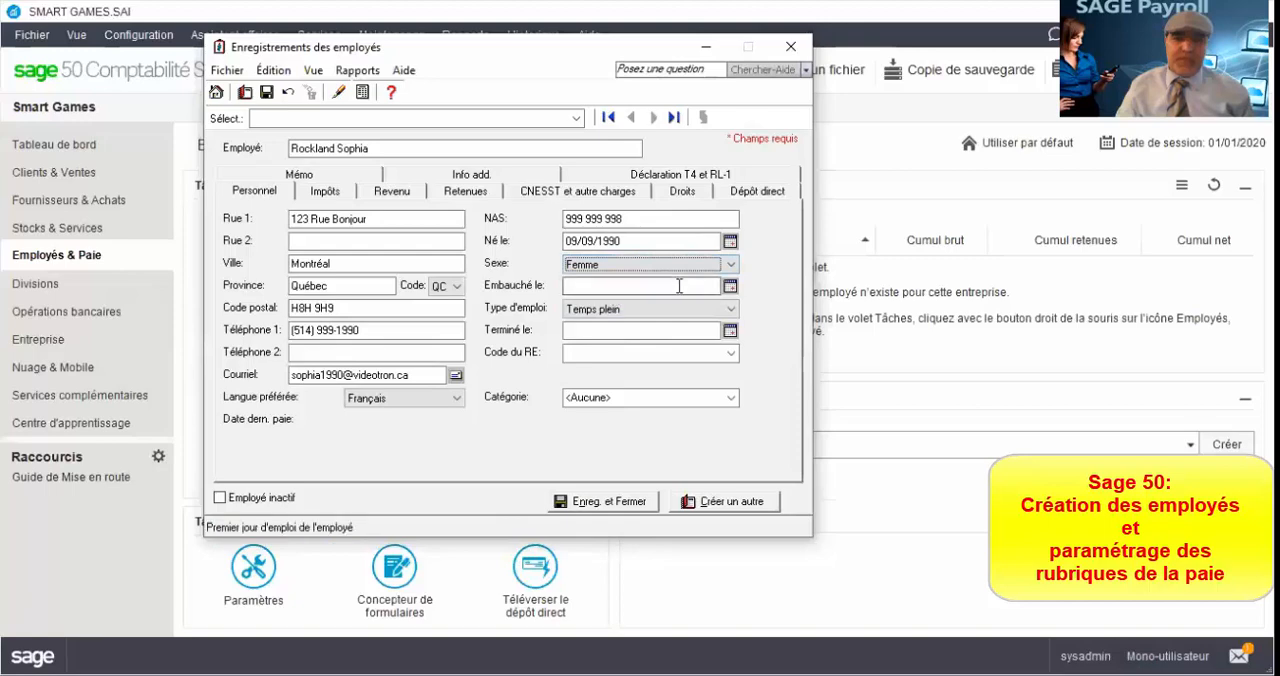
{"action": "type", "text": "0"}
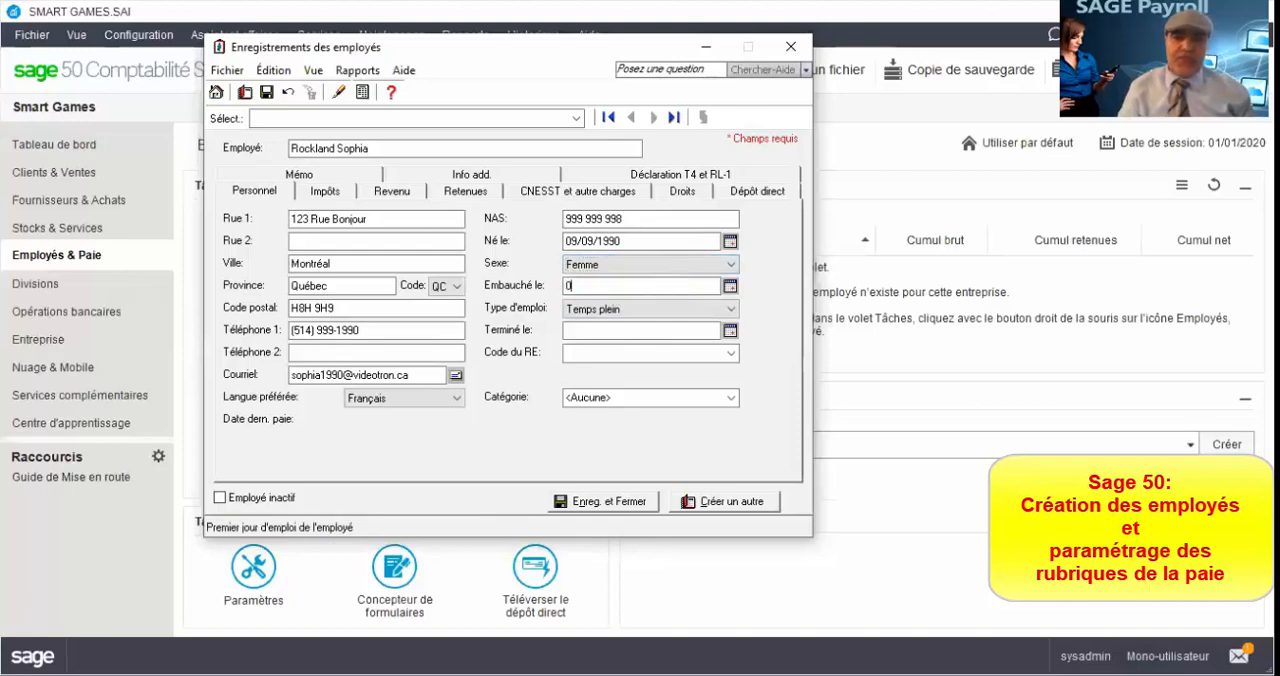
{"action": "type", "text": "6012020"}
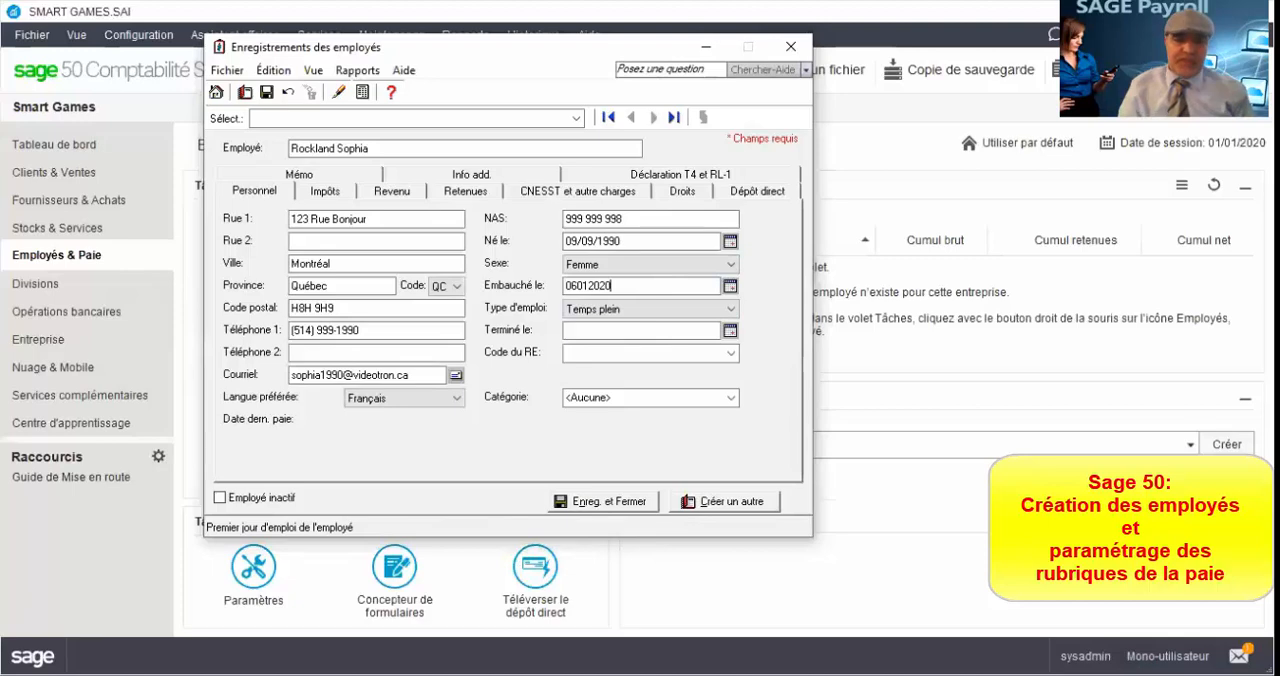
{"action": "key", "text": "Tab"}
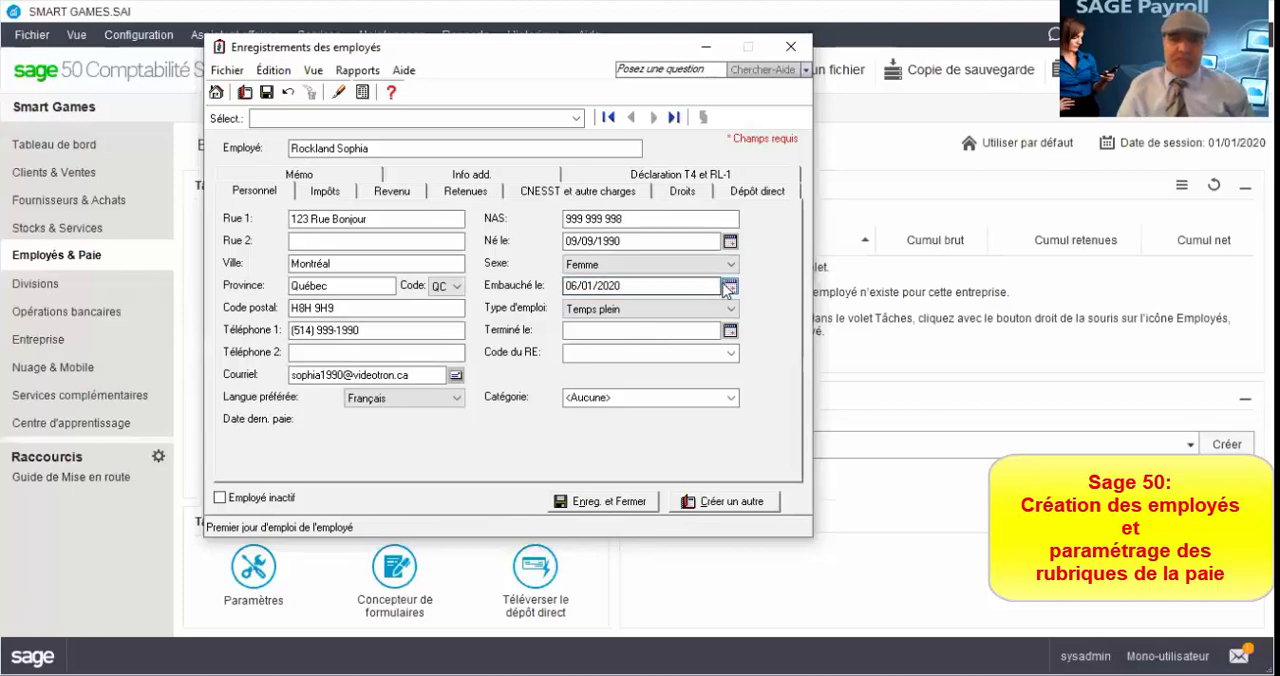
{"action": "left_click", "coordinate": [729, 287]}
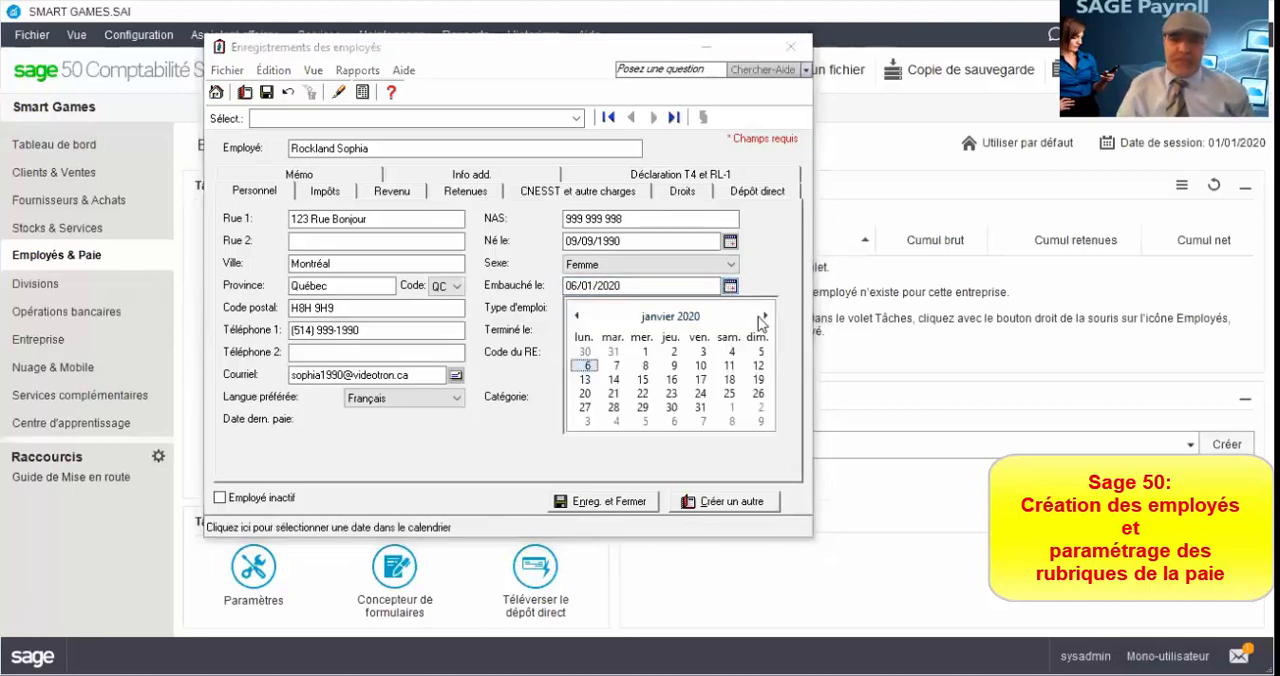
{"action": "left_click", "coordinate": [765, 317]}
{"action": "left_click", "coordinate": [765, 317]}
{"action": "left_click", "coordinate": [765, 317]}
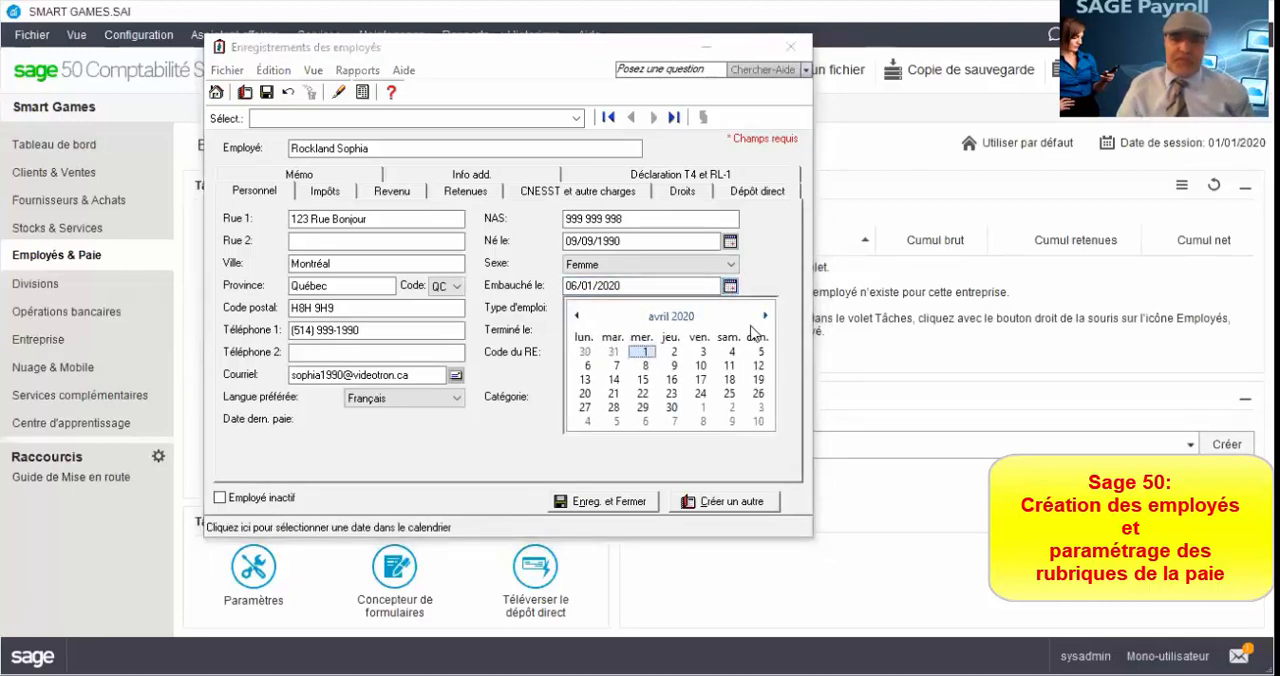
{"action": "left_click", "coordinate": [577, 316]}
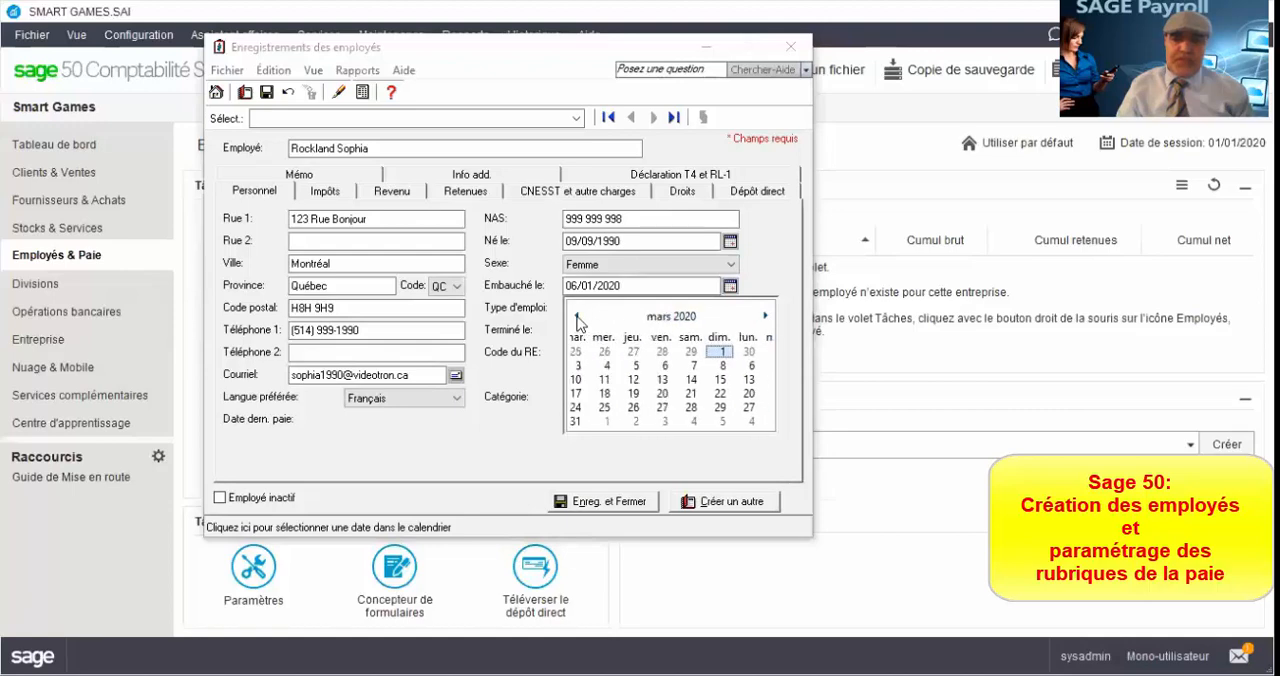
{"action": "left_click", "coordinate": [577, 316]}
{"action": "left_click", "coordinate": [577, 316]}
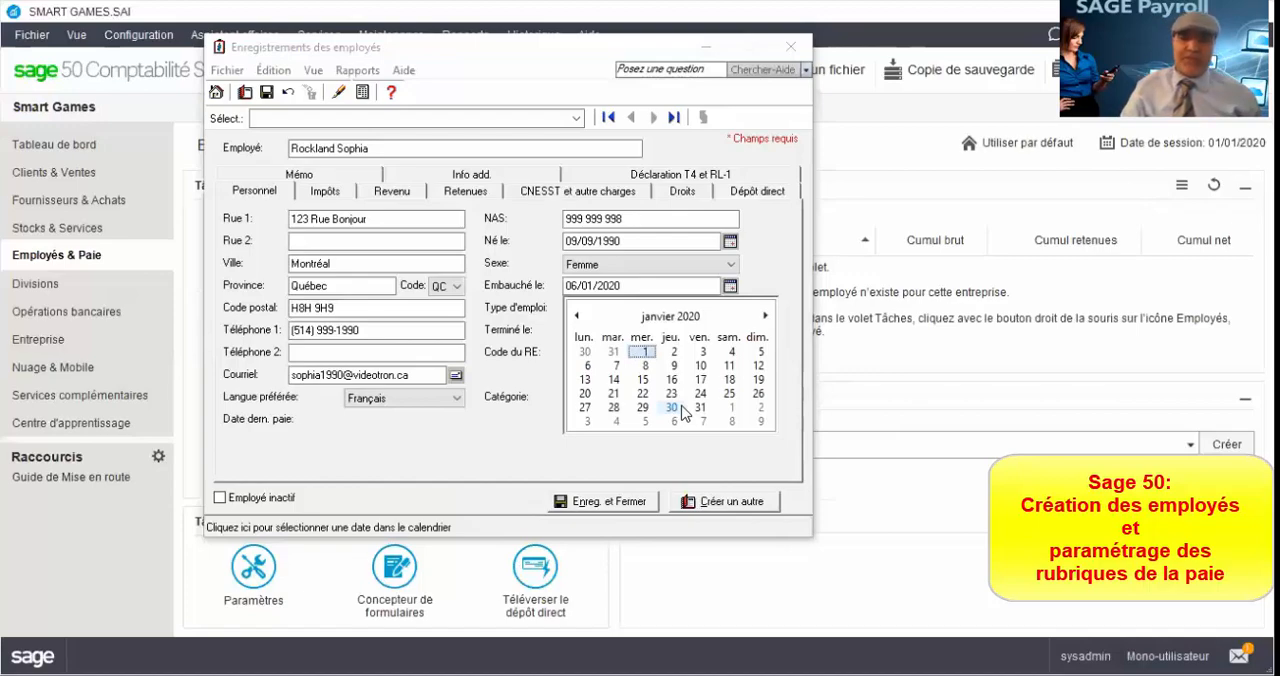
{"action": "left_click", "coordinate": [771, 248]}
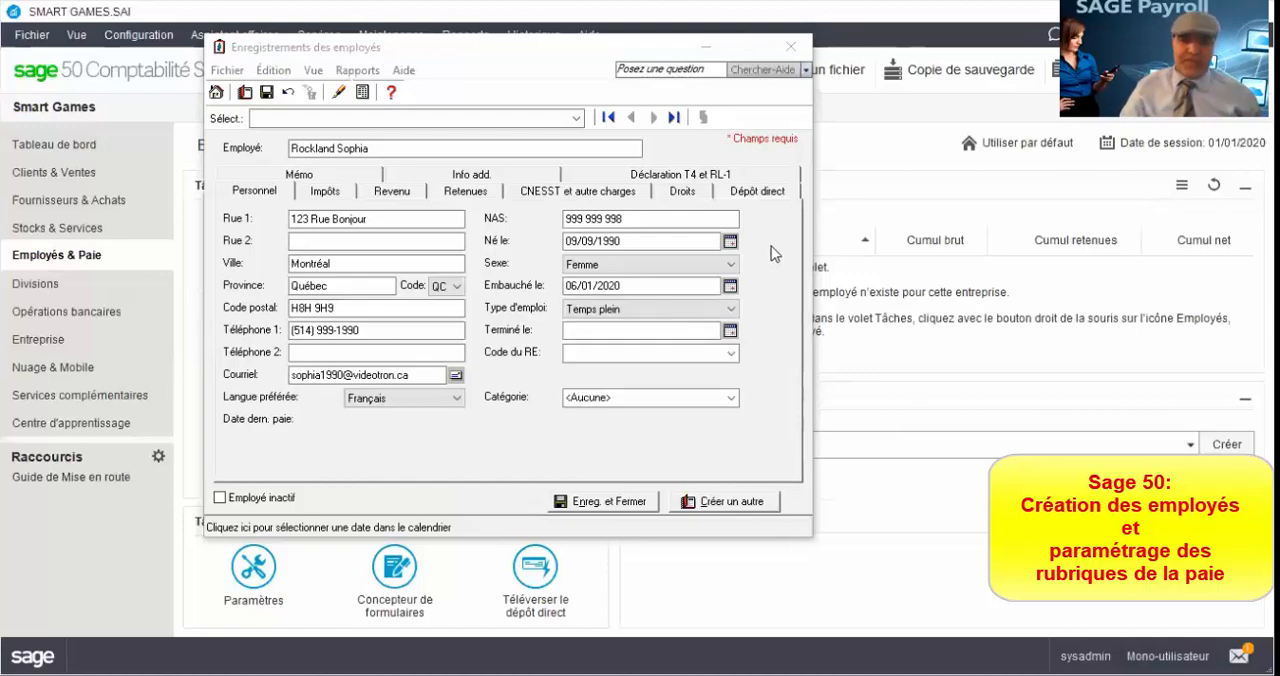
Step: Keep the employment type as Temps plein and assign Commis comptable as the job category, adding it to the category list
{"action": "left_click", "coordinate": [620, 313]}
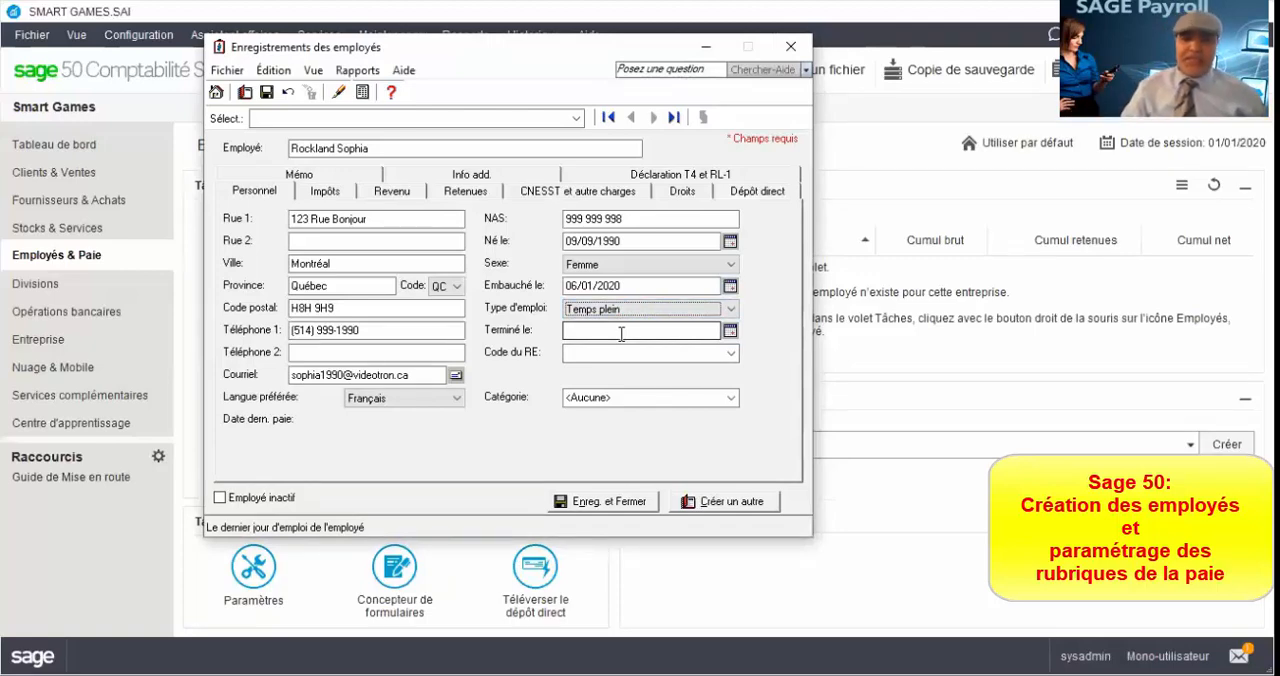
{"action": "left_click", "coordinate": [609, 398]}
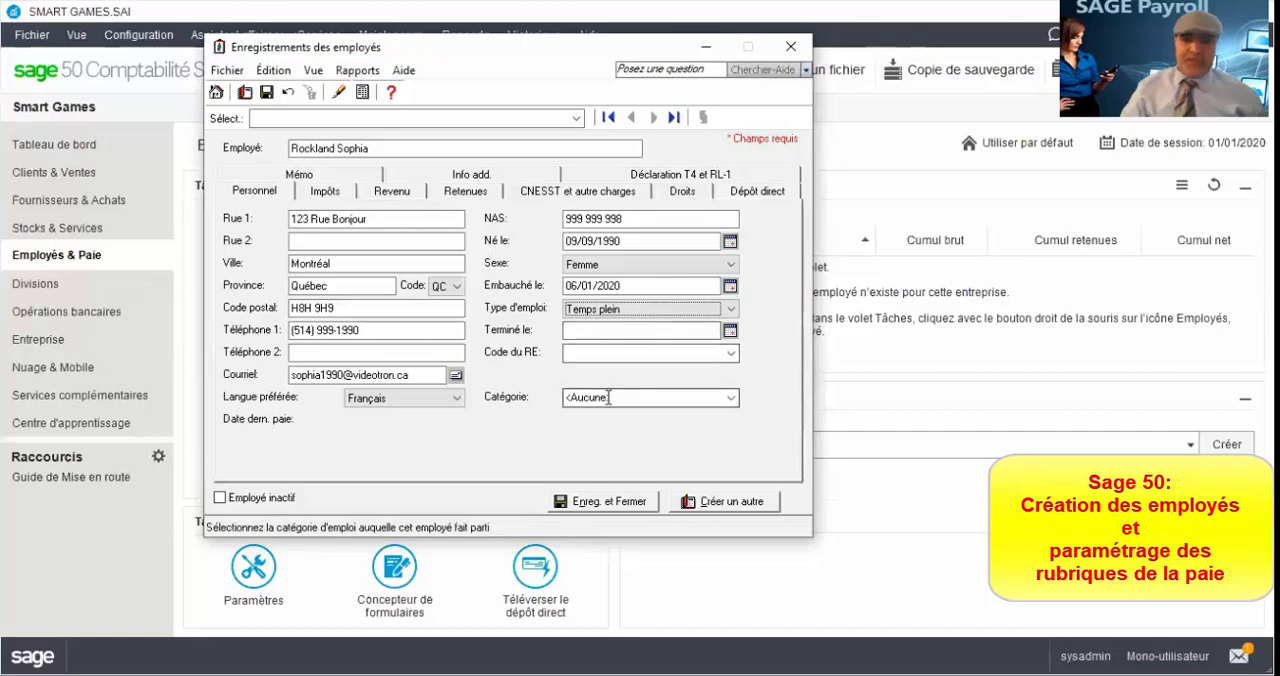
{"action": "type", "text": "Co"}
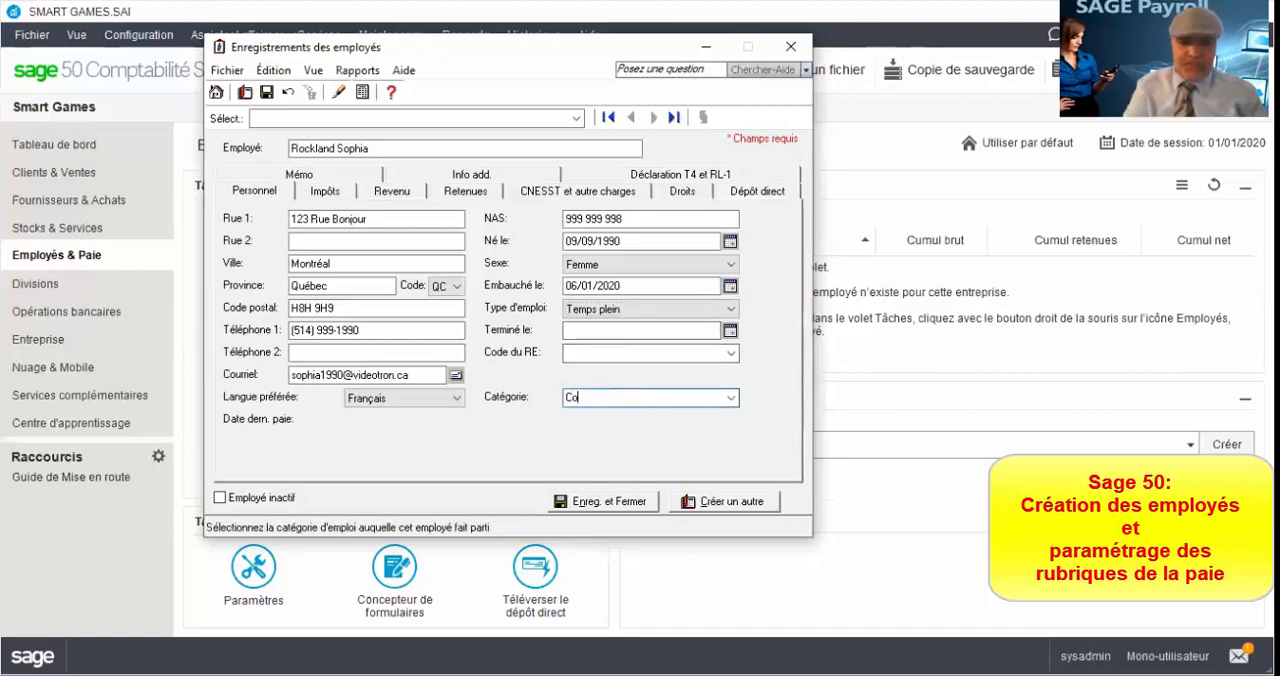
{"action": "type", "text": "mmis com"}
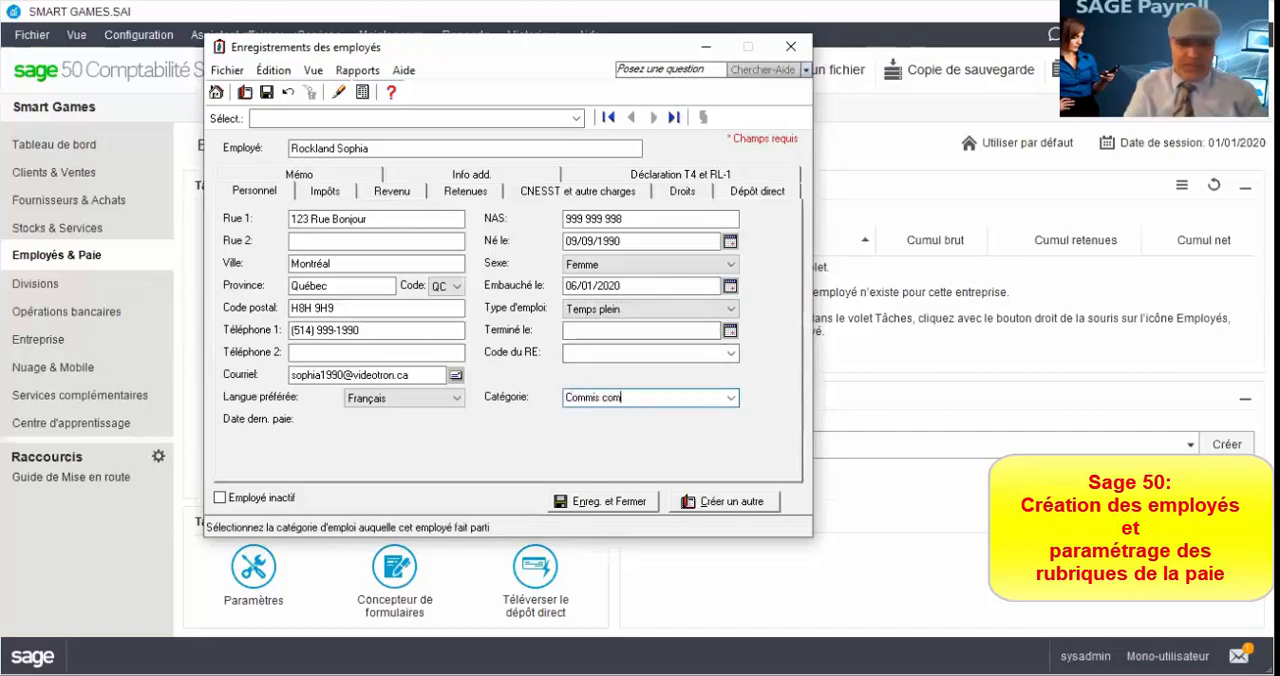
{"action": "type", "text": "ptable"}
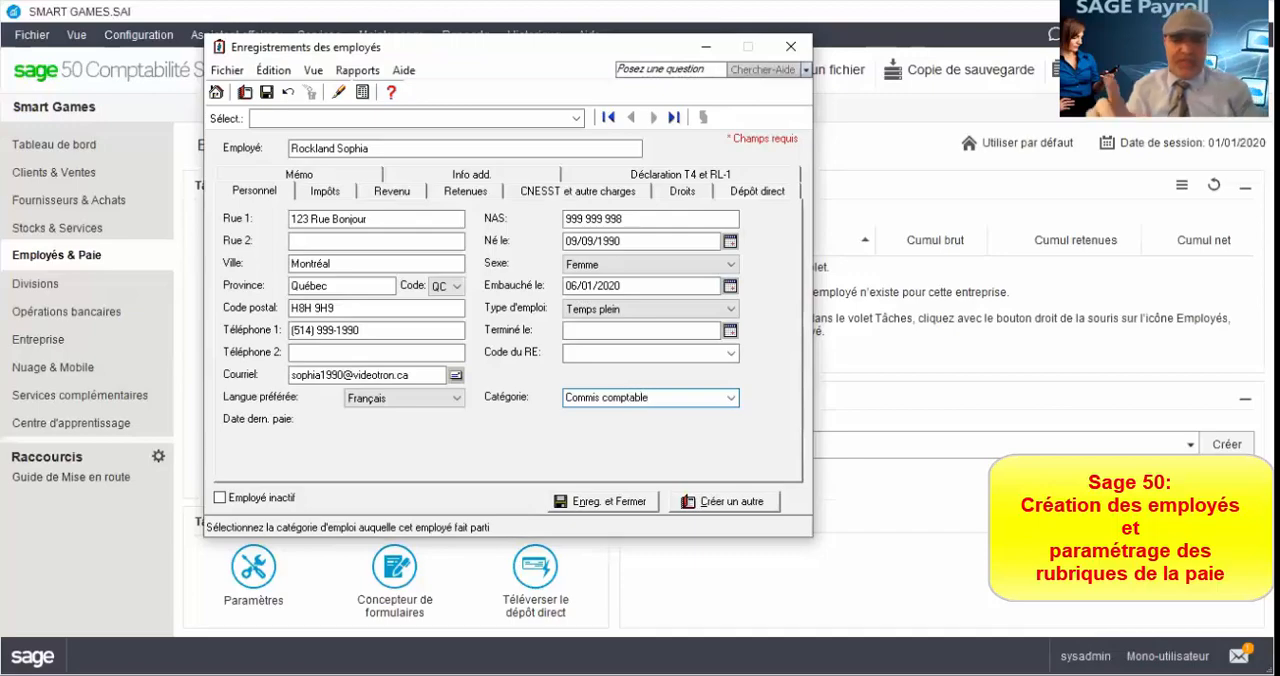
{"action": "key", "text": "Tab"}
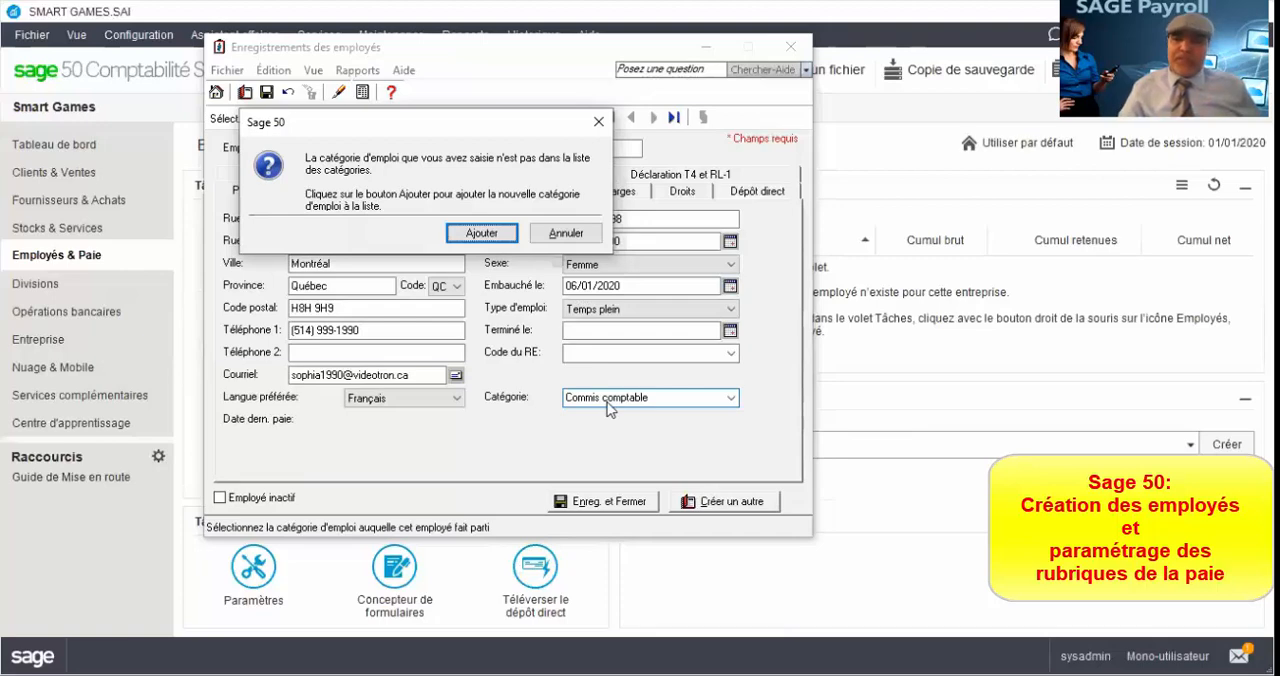
{"action": "left_click", "coordinate": [481, 240]}
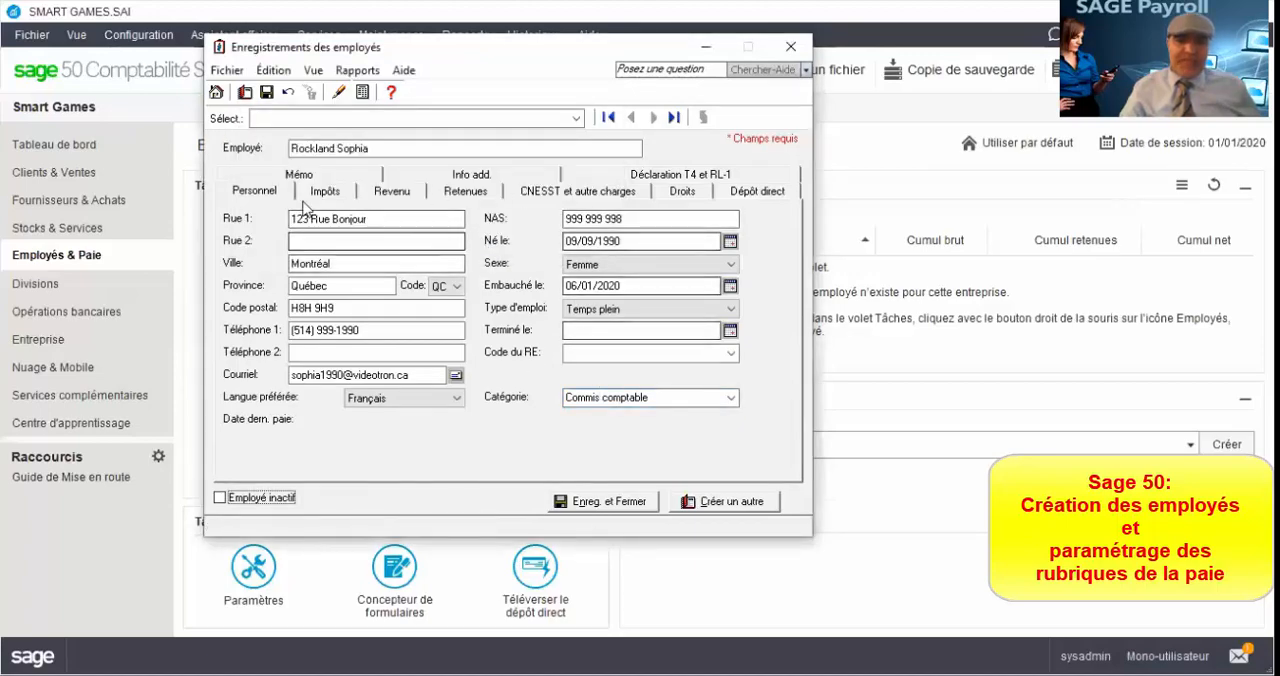
Step: Set the employee's income tax table to Québec
{"action": "left_click", "coordinate": [257, 193]}
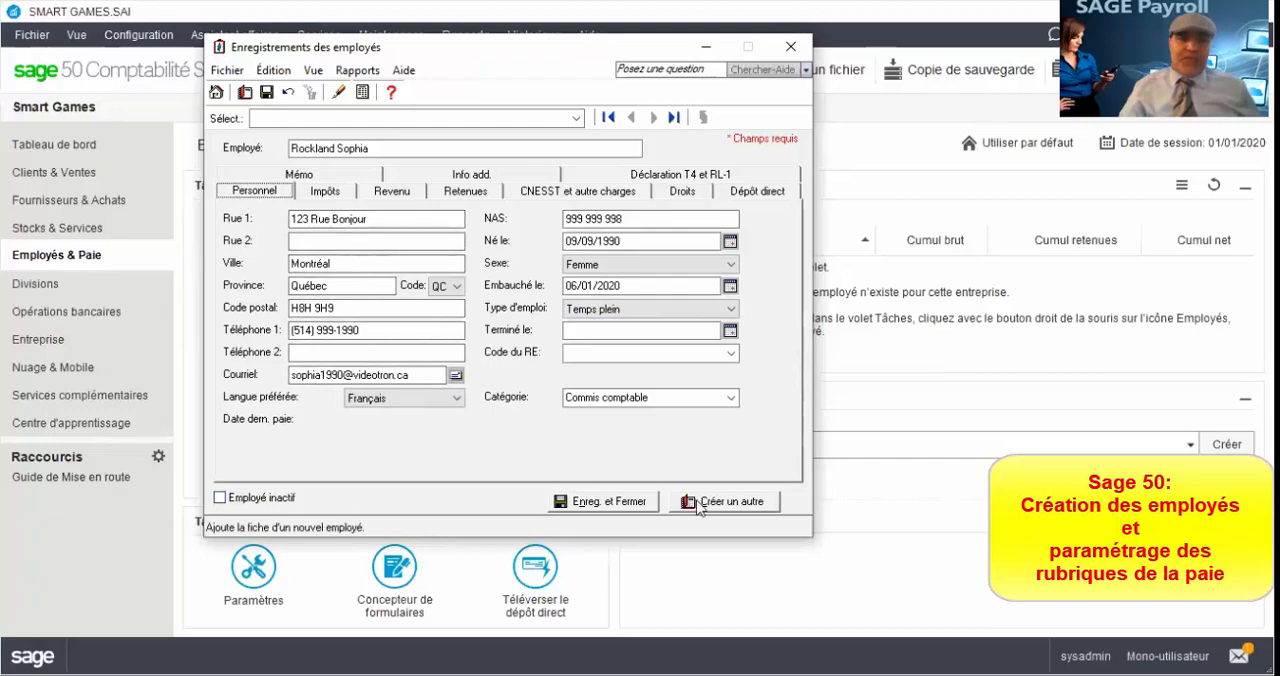
{"action": "left_click", "coordinate": [322, 195]}
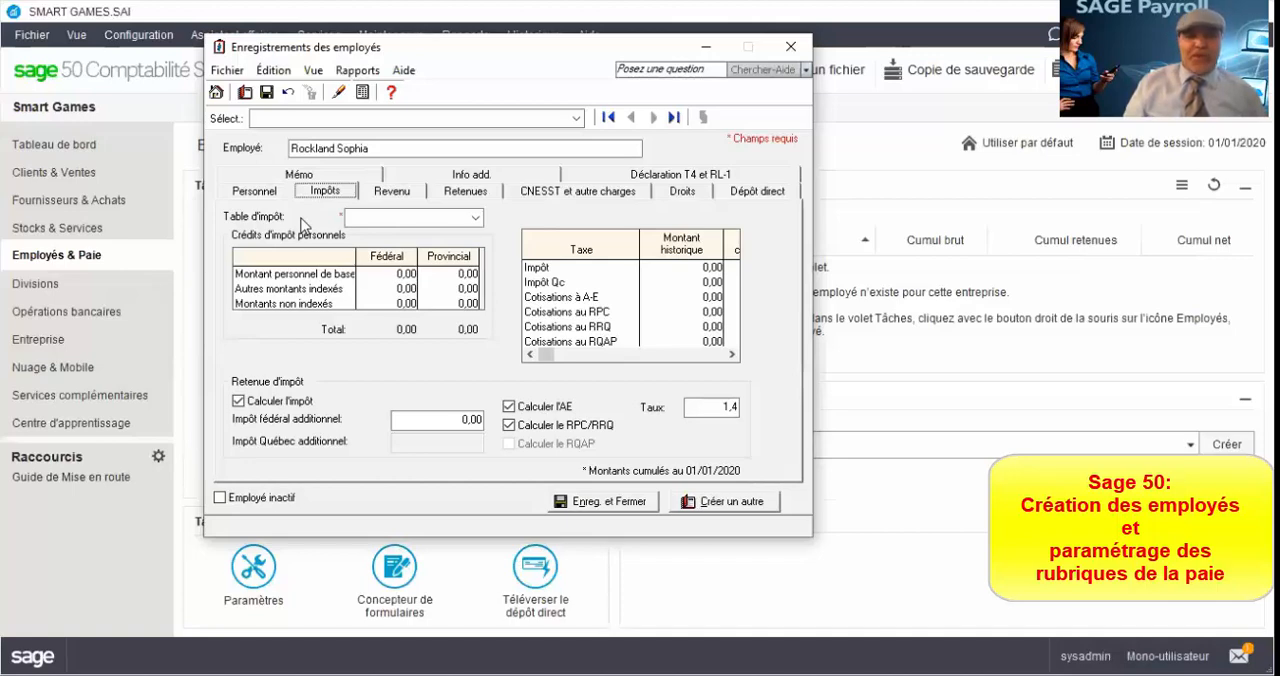
{"action": "left_click", "coordinate": [475, 217]}
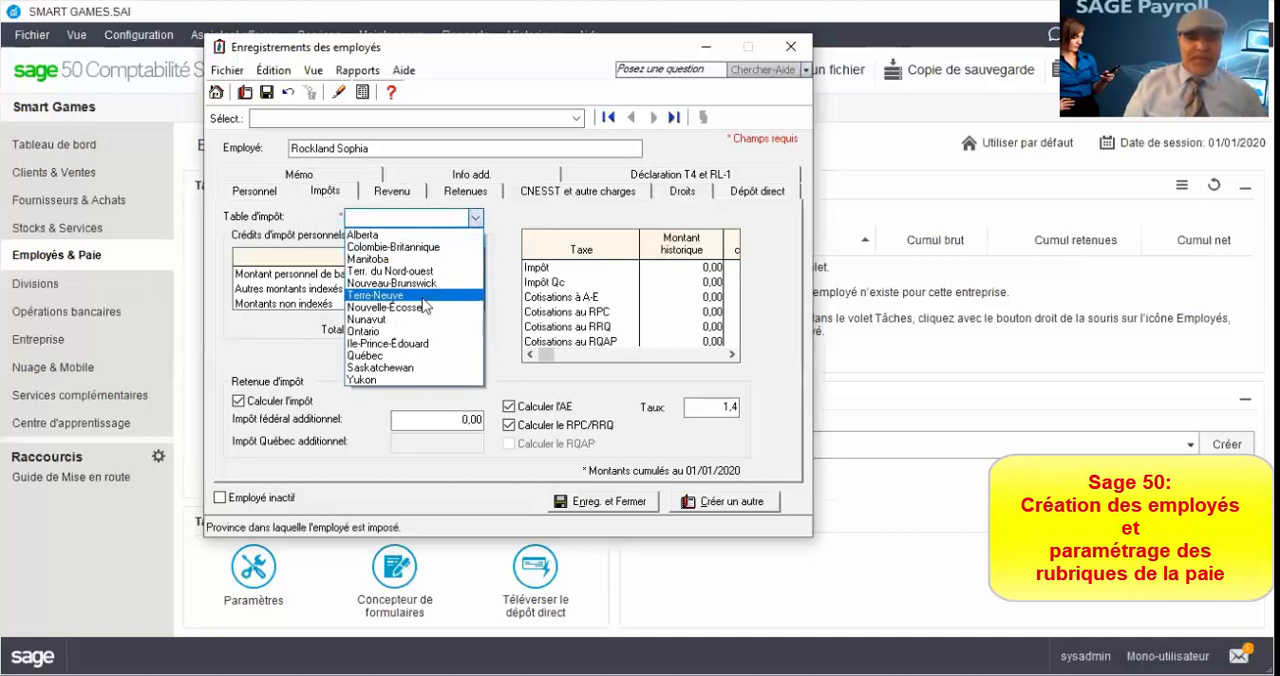
{"action": "left_click", "coordinate": [366, 356]}
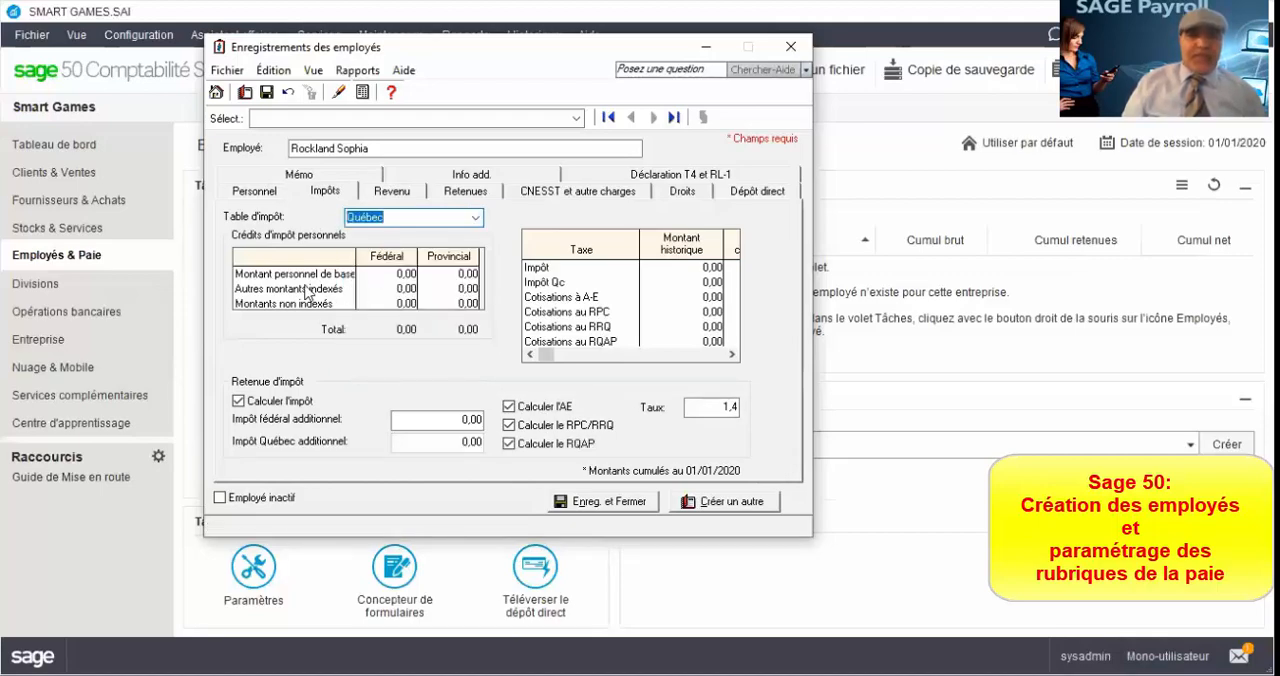
Step: Set the employee's basic personal tax credit amounts to 12 298 federal and 15 532 provincial
{"action": "left_click", "coordinate": [386, 277]}
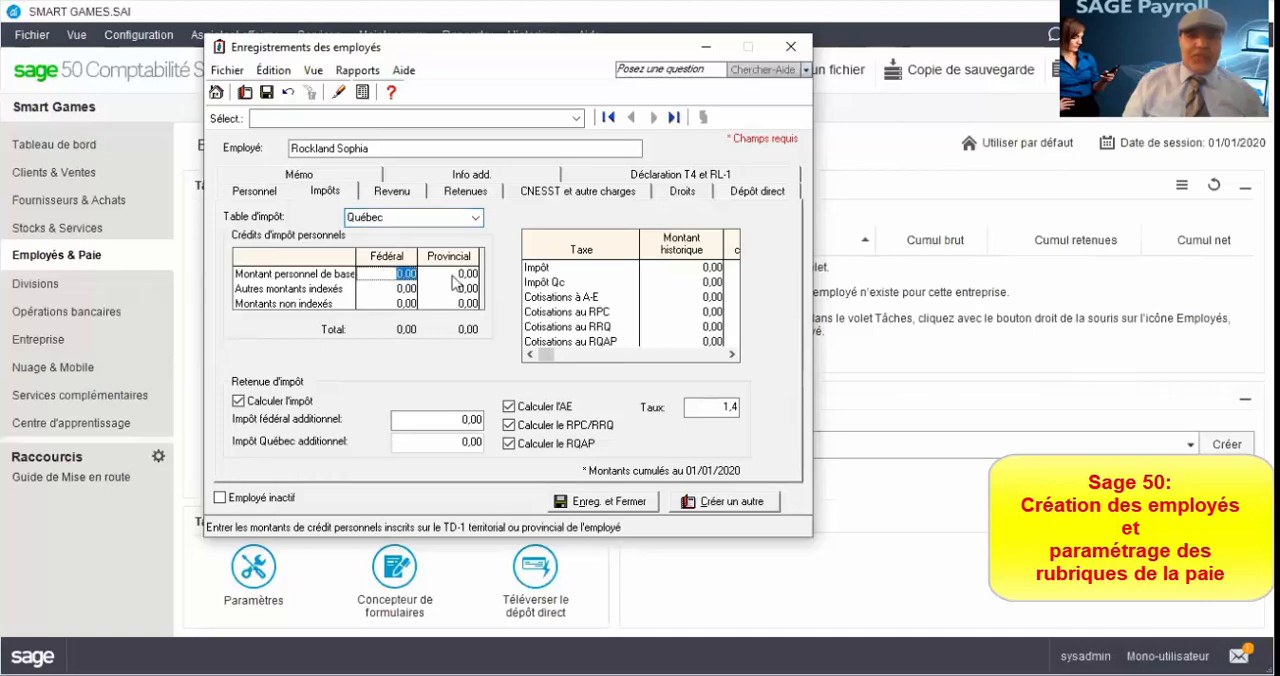
{"action": "left_click", "coordinate": [454, 275]}
{"action": "left_click", "coordinate": [391, 279]}
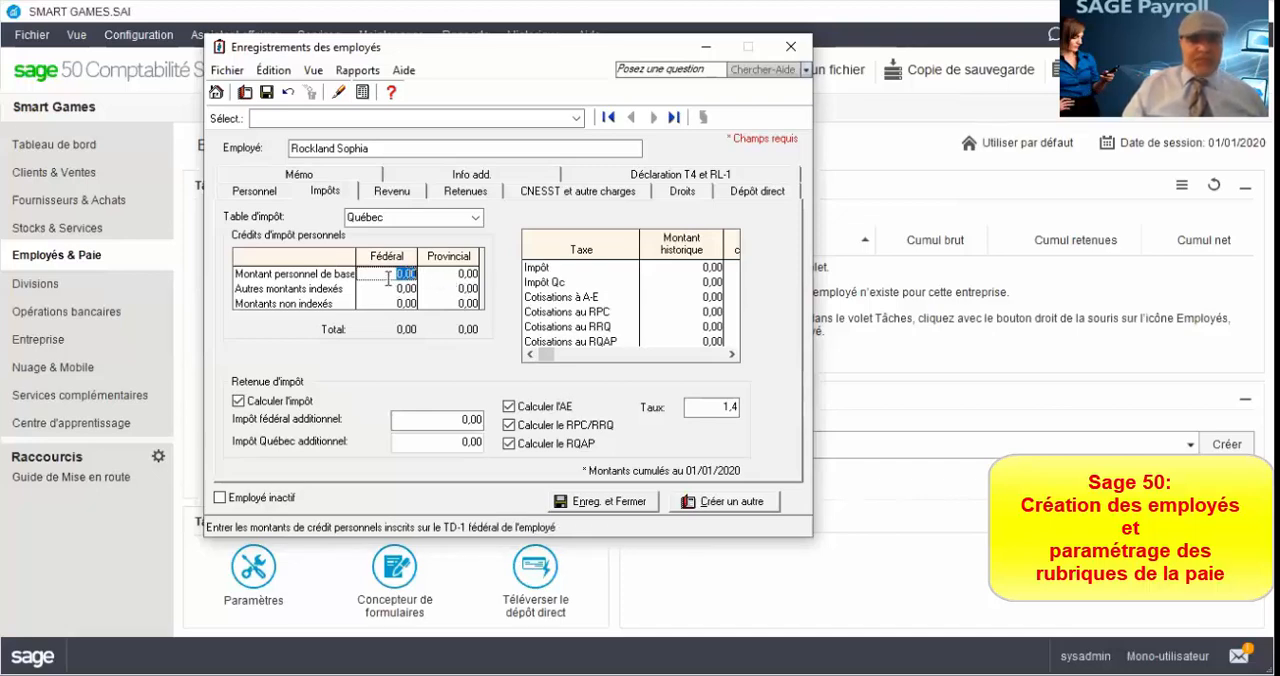
{"action": "type", "text": "12298"}
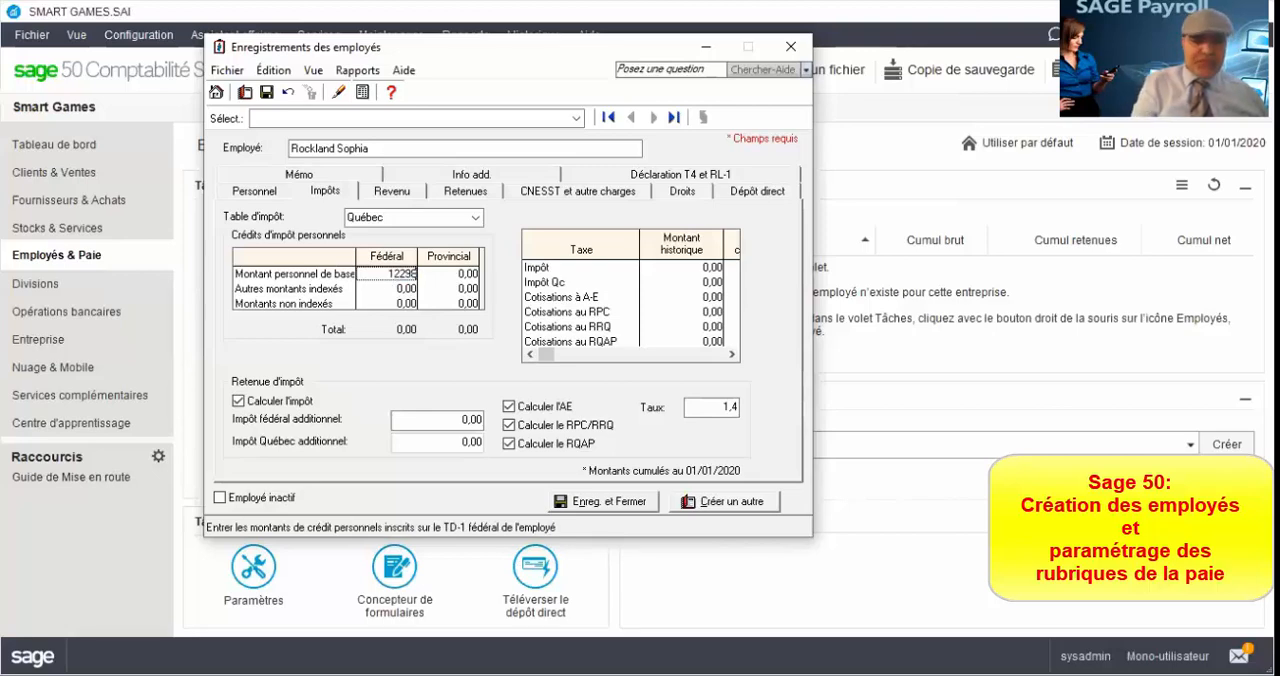
{"action": "key", "text": "Tab"}
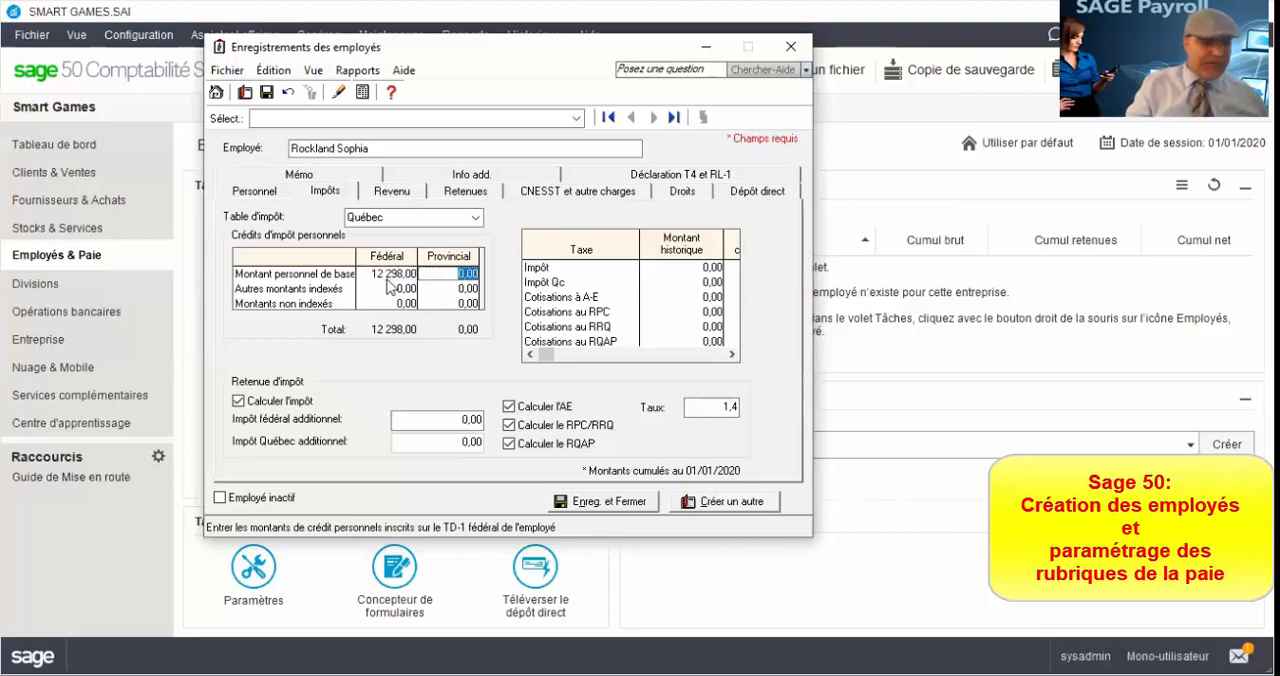
{"action": "type", "text": "15"}
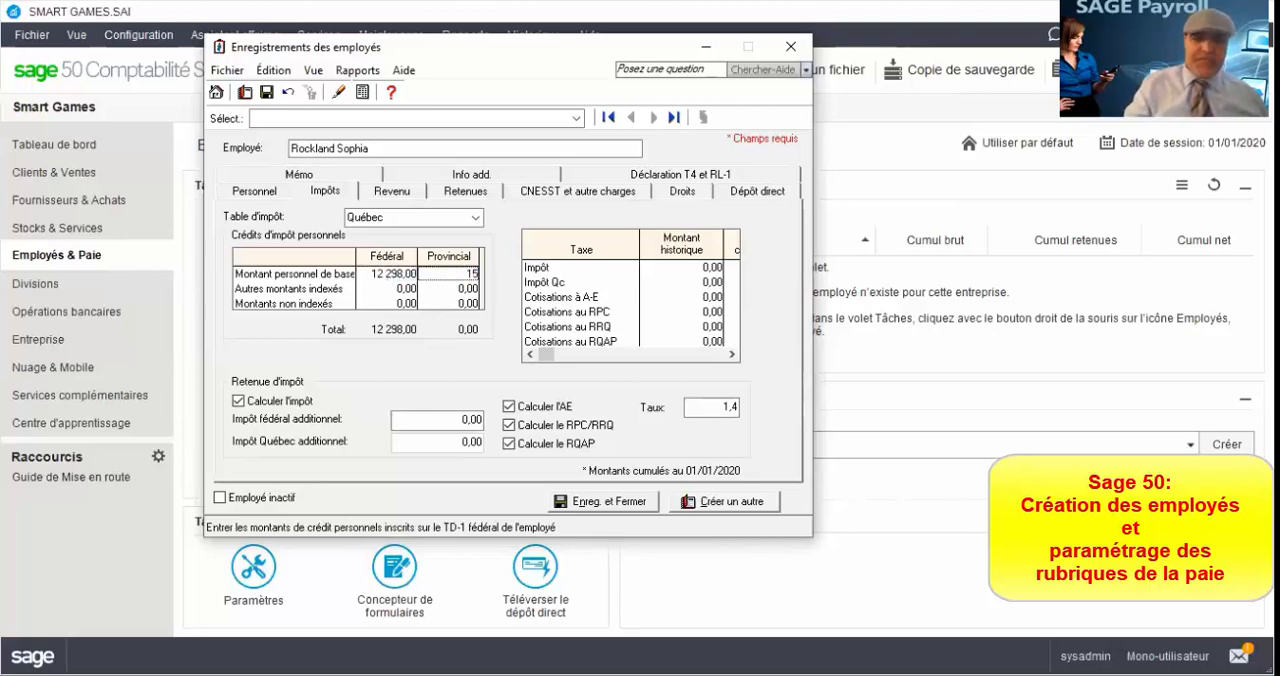
{"action": "type", "text": "532"}
{"action": "left_click", "coordinate": [388, 284]}
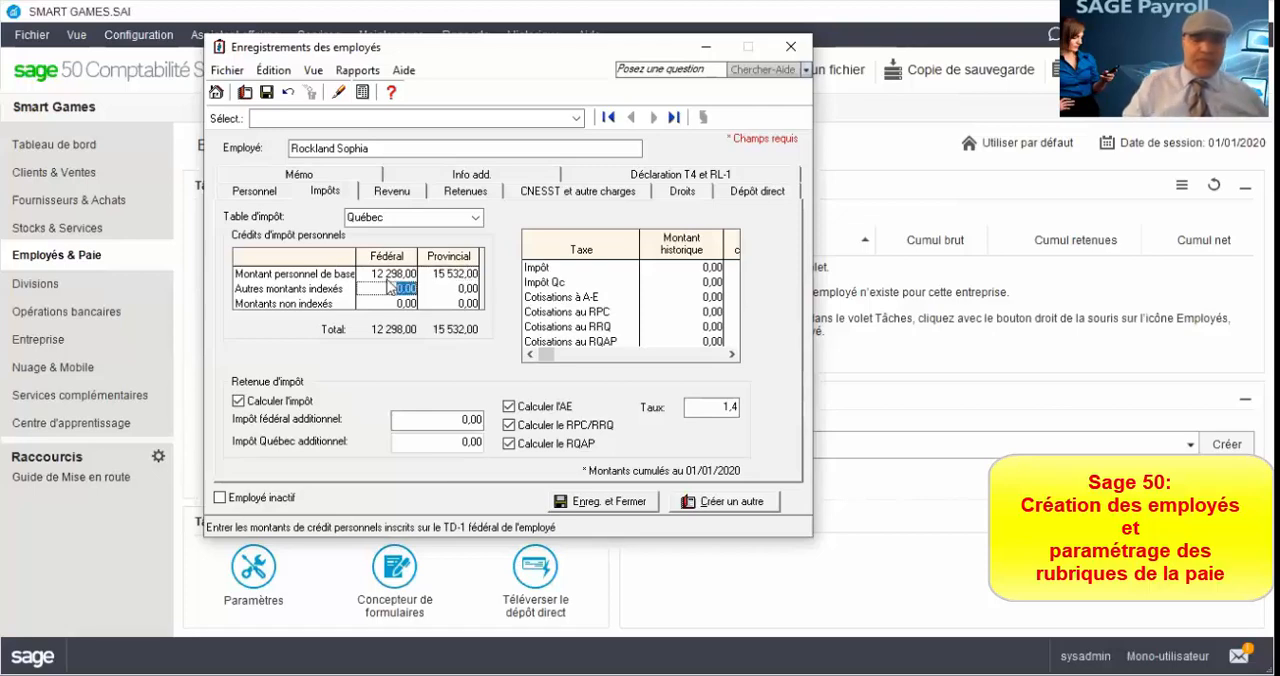
Step: Reset the federal and provincial basic personal tax credit amounts to 0
{"action": "left_click", "coordinate": [375, 274]}
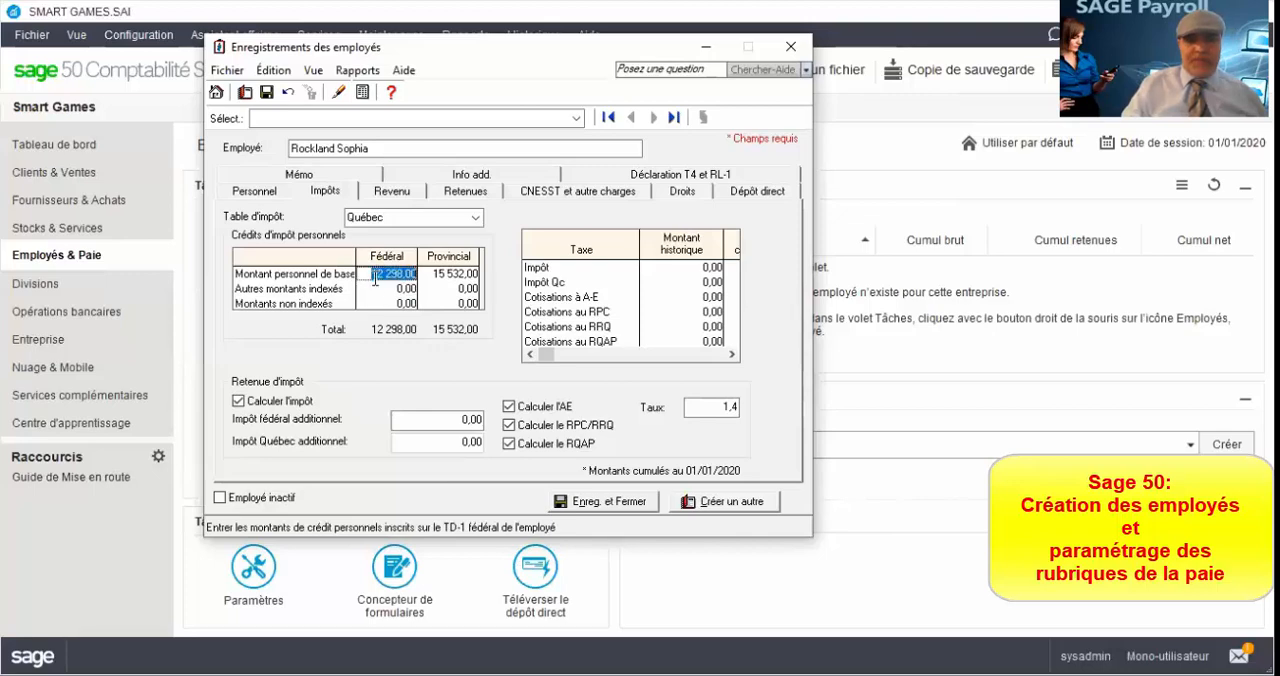
{"action": "type", "text": "0"}
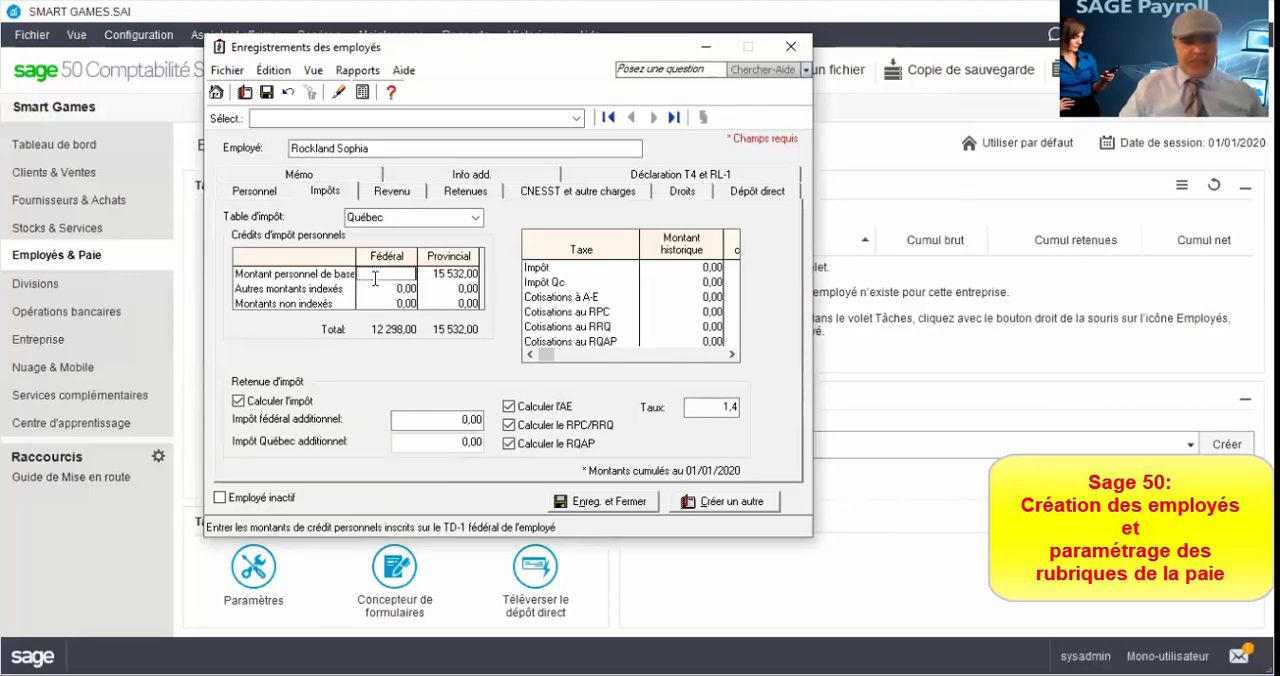
{"action": "key", "text": "Tab"}
{"action": "key", "text": "BackSpace"}
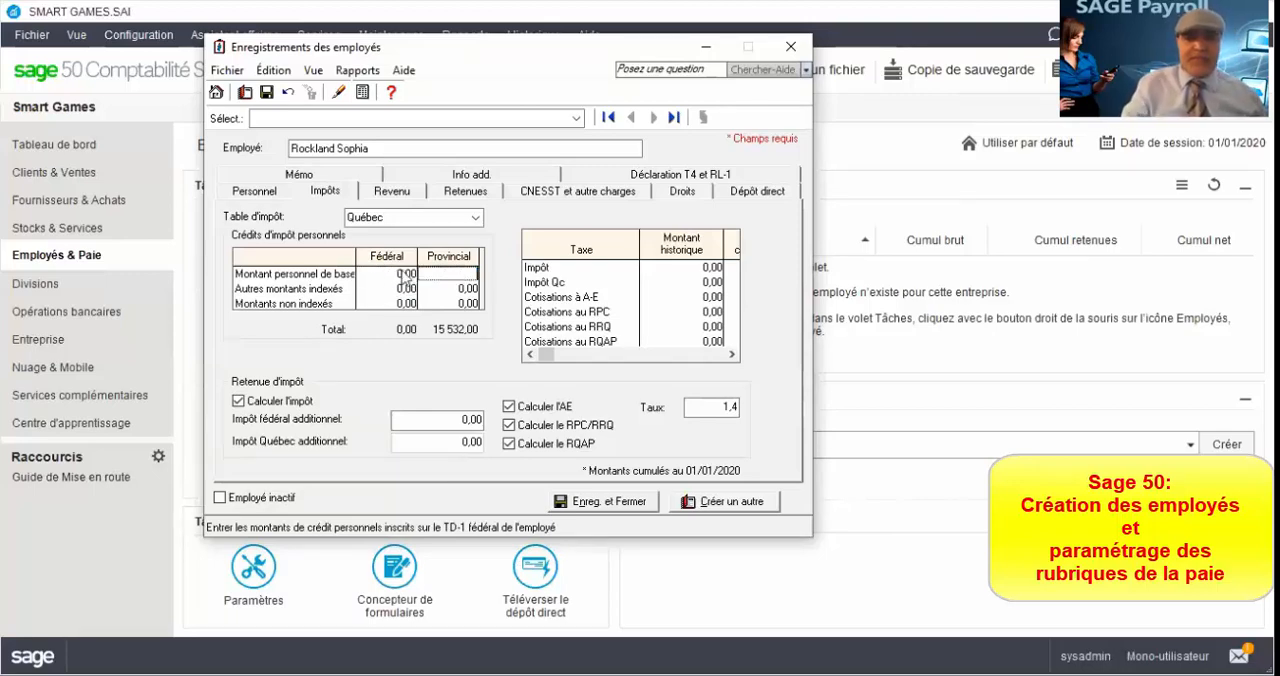
{"action": "key", "text": "Tab"}
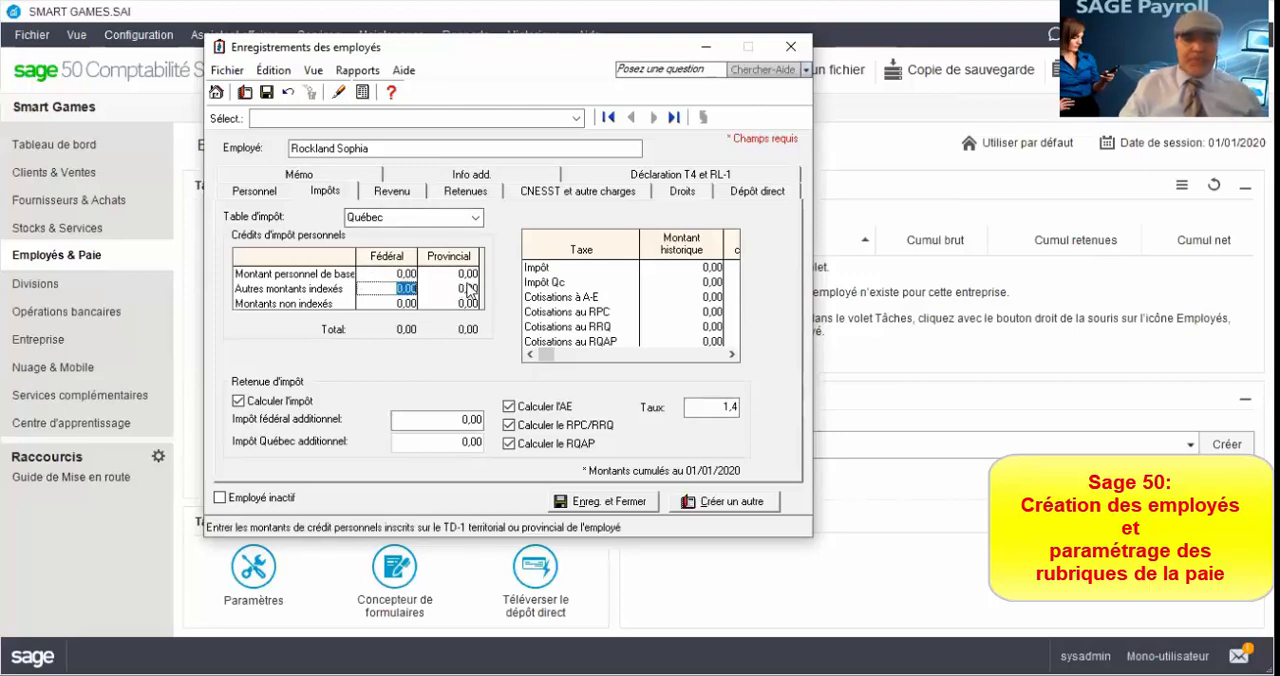
Step: Review the historical amounts for income tax, A-E, RPC, RRQ and RQAP contributions, and the A-E rate
{"action": "left_click", "coordinate": [704, 269]}
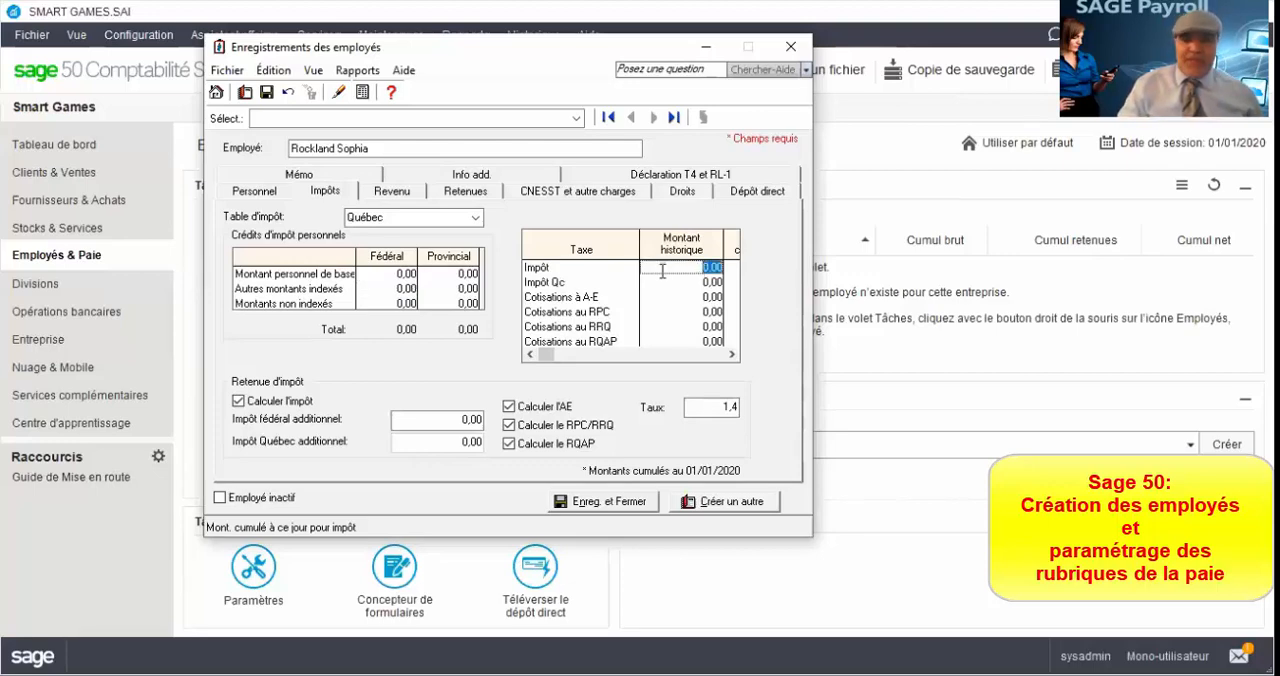
{"action": "left_click", "coordinate": [702, 285]}
{"action": "left_click", "coordinate": [700, 296]}
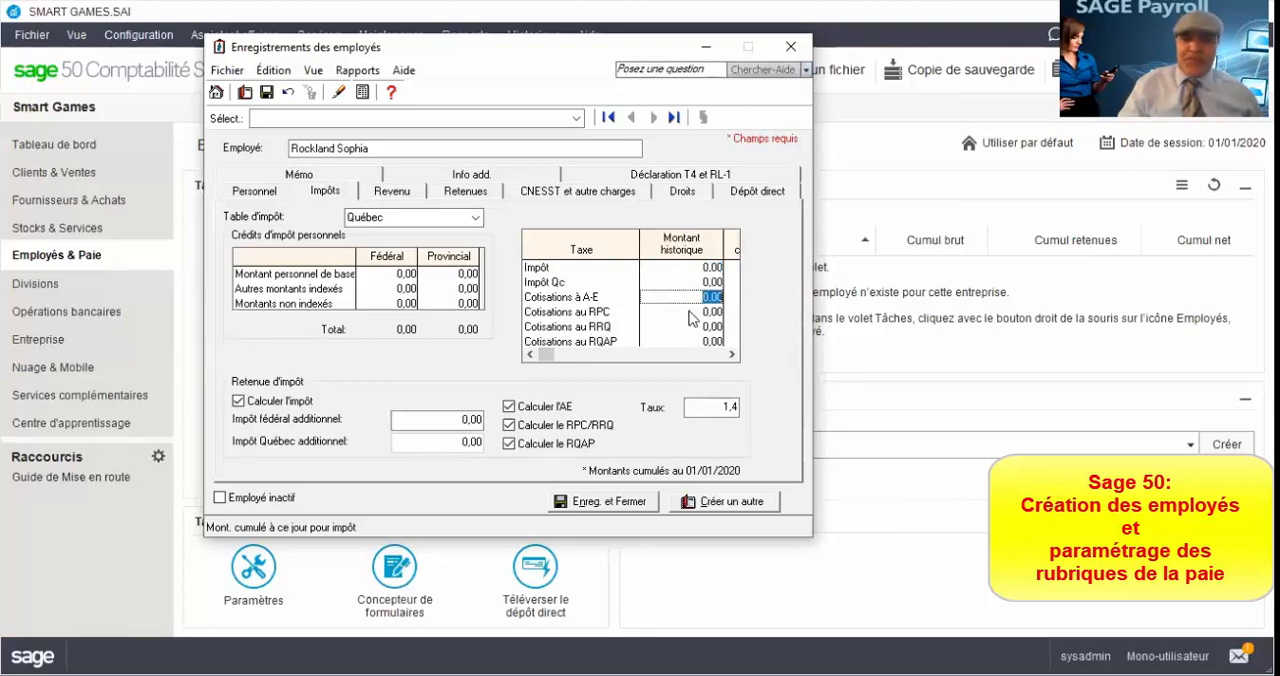
{"action": "left_click", "coordinate": [690, 312]}
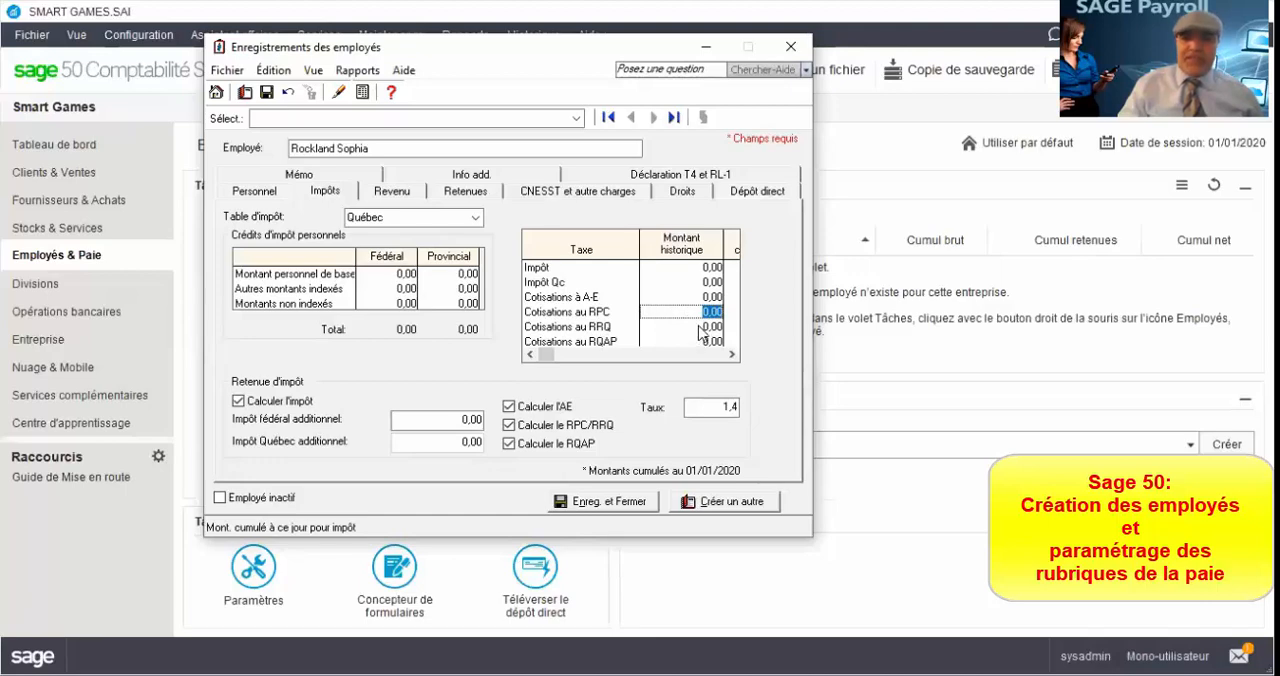
{"action": "left_click", "coordinate": [701, 327]}
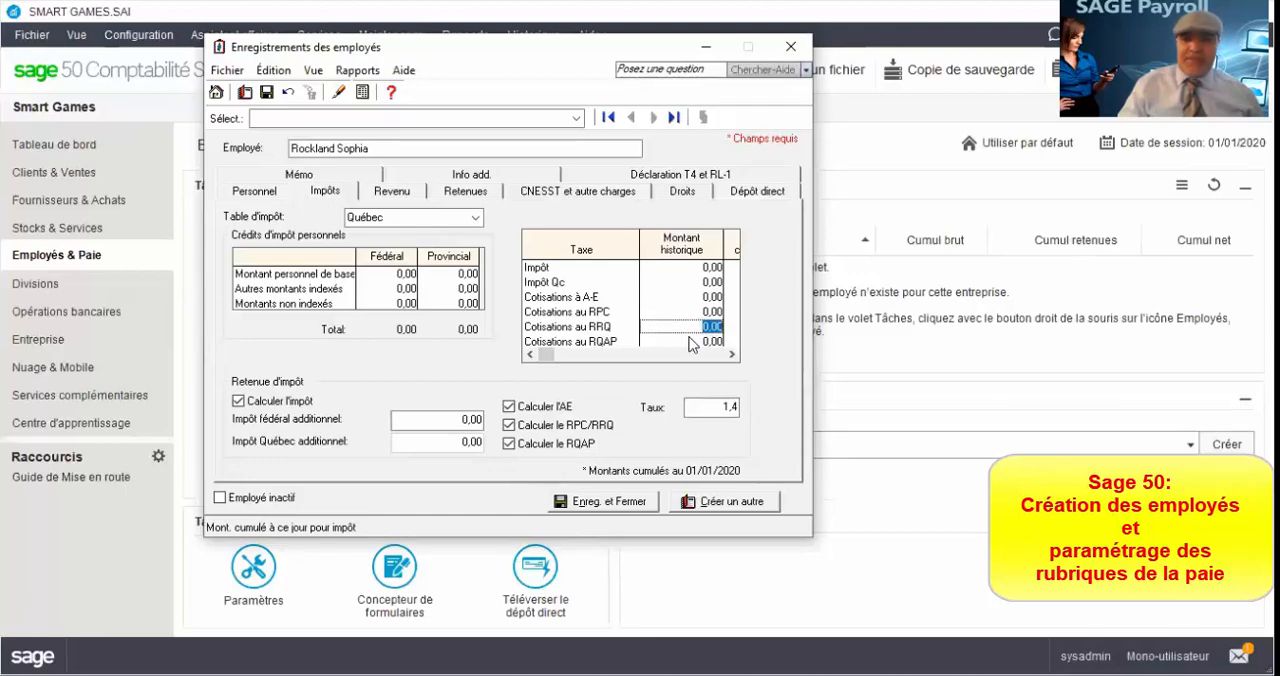
{"action": "left_click", "coordinate": [697, 342]}
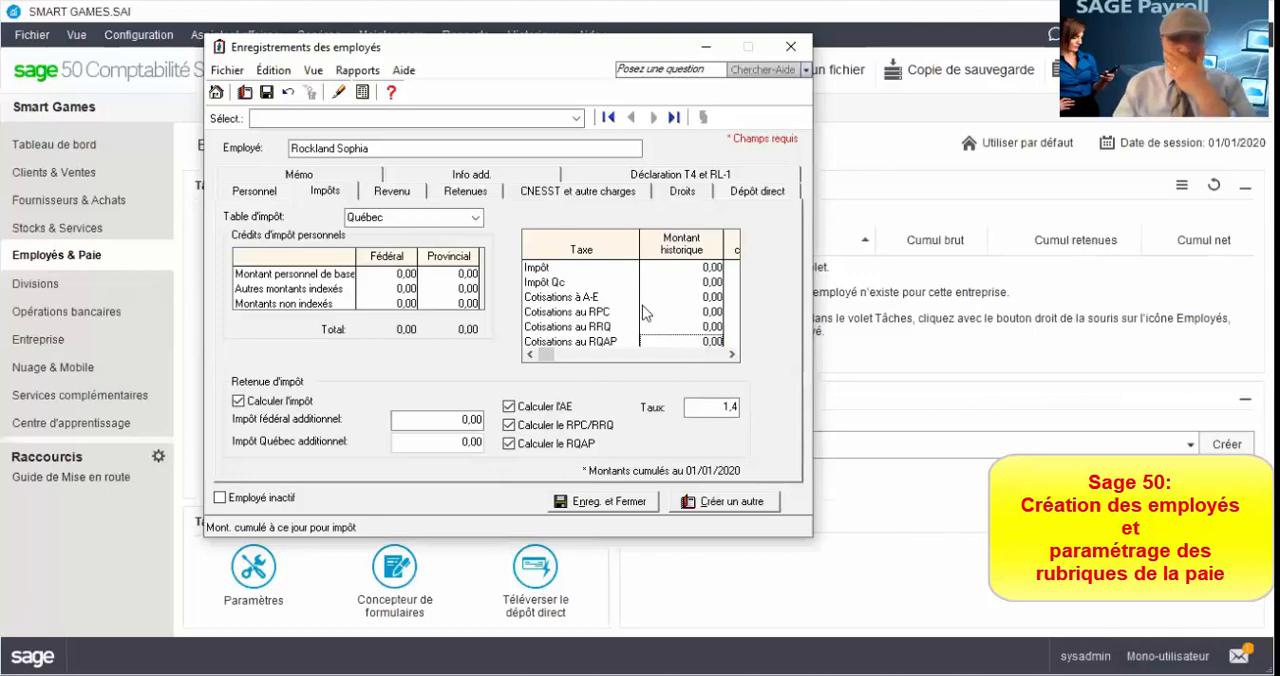
{"action": "left_click", "coordinate": [704, 412]}
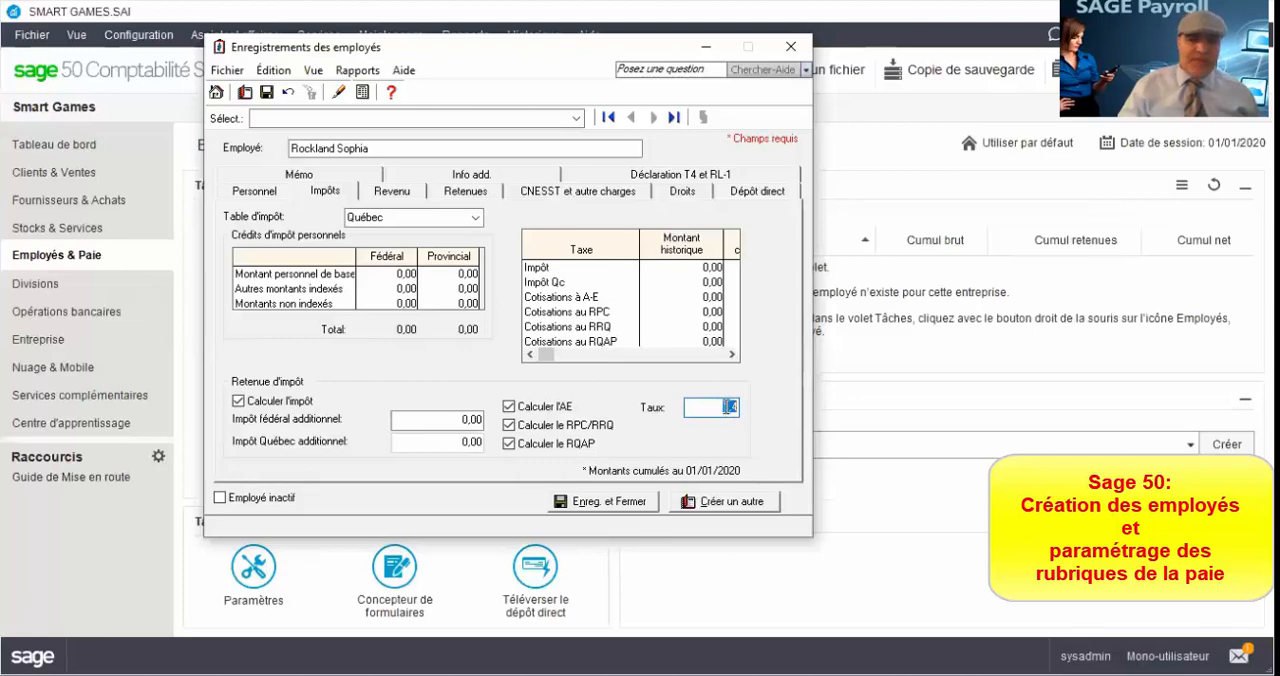
{"action": "left_click", "coordinate": [725, 407]}
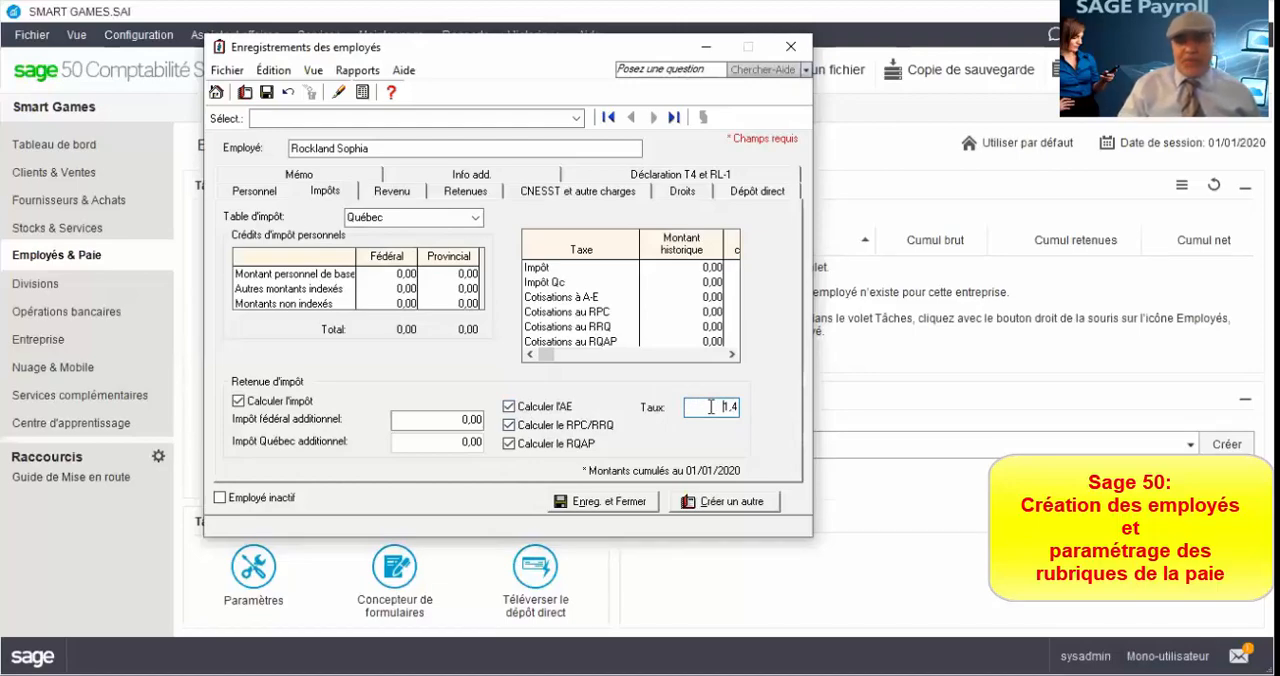
Step: Examine the employee's income types, their units, and the amounts per unit for regular and overtime hours
{"action": "left_click", "coordinate": [396, 199]}
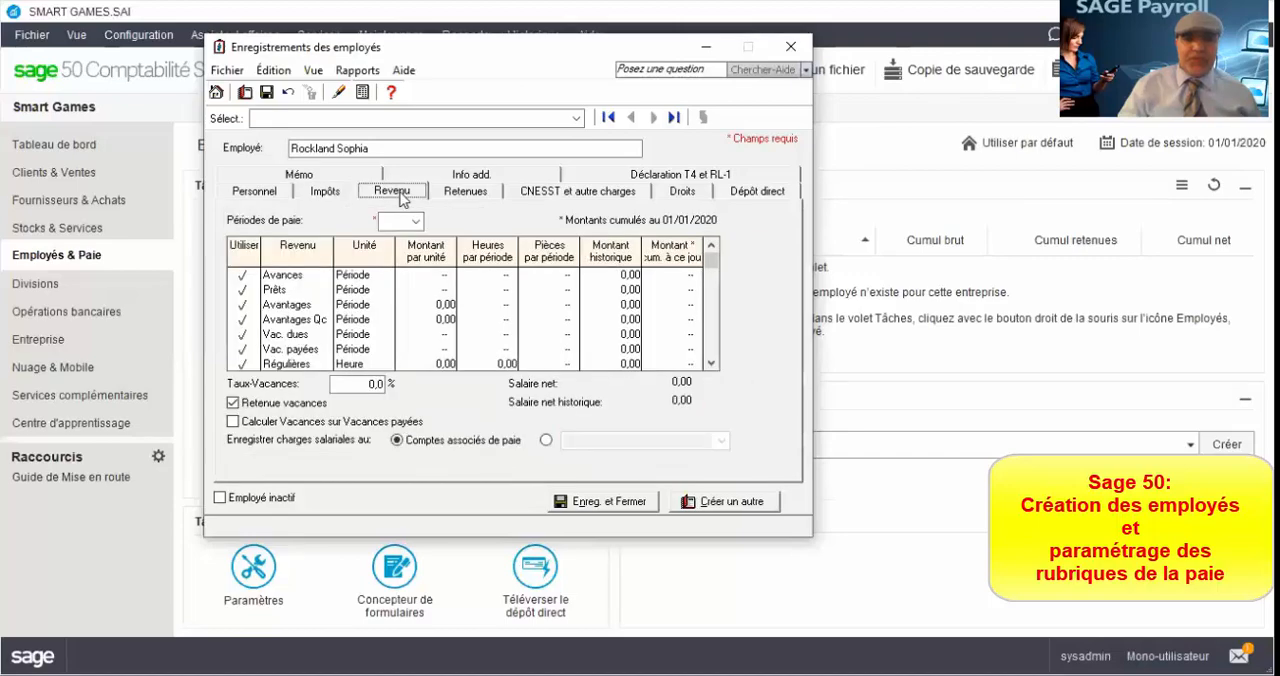
{"action": "left_click", "coordinate": [325, 195]}
{"action": "scroll", "coordinate": [380, 355], "scroll_direction": "down", "scroll_amount": 1}
{"action": "scroll", "coordinate": [380, 355], "scroll_direction": "down", "scroll_amount": 1}
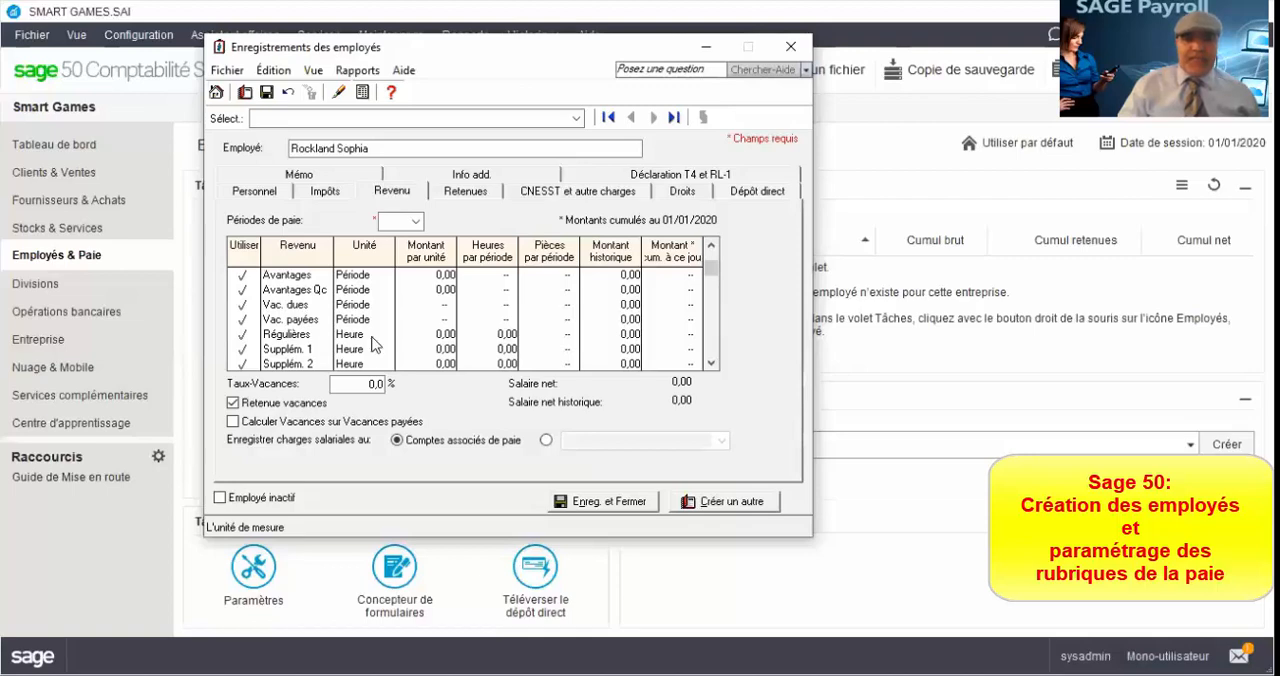
{"action": "scroll", "coordinate": [363, 333], "scroll_direction": "down", "scroll_amount": 1}
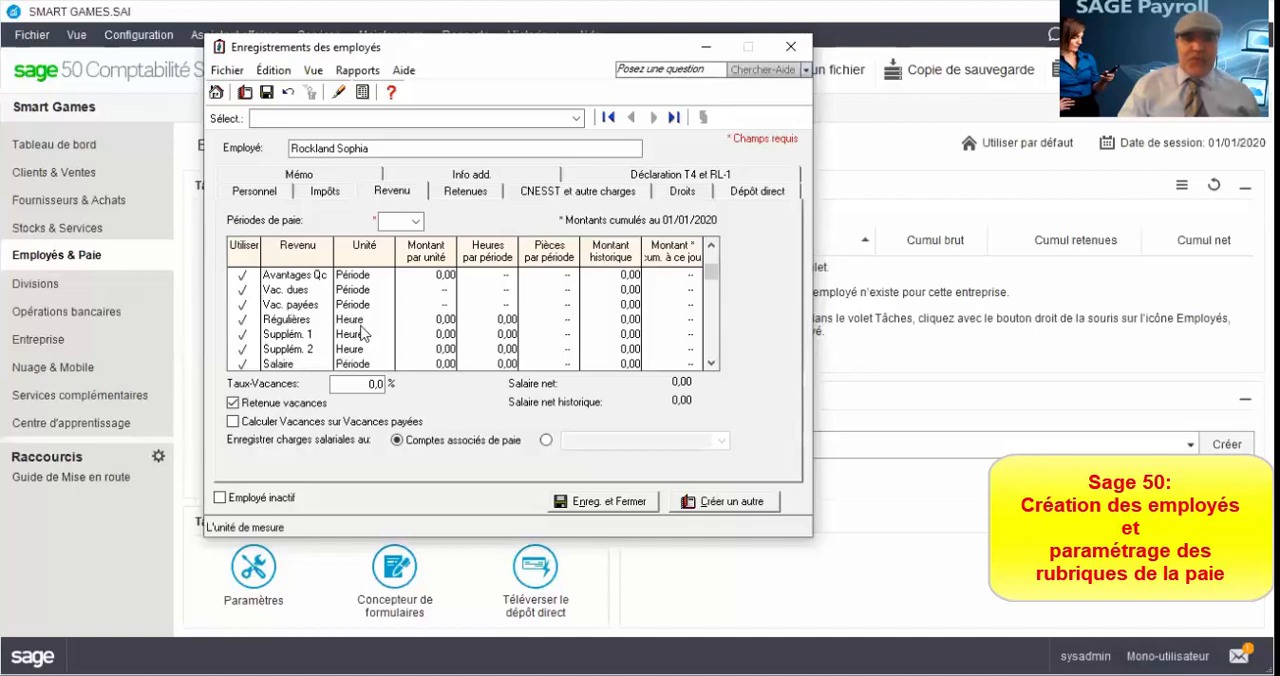
{"action": "left_click", "coordinate": [346, 365]}
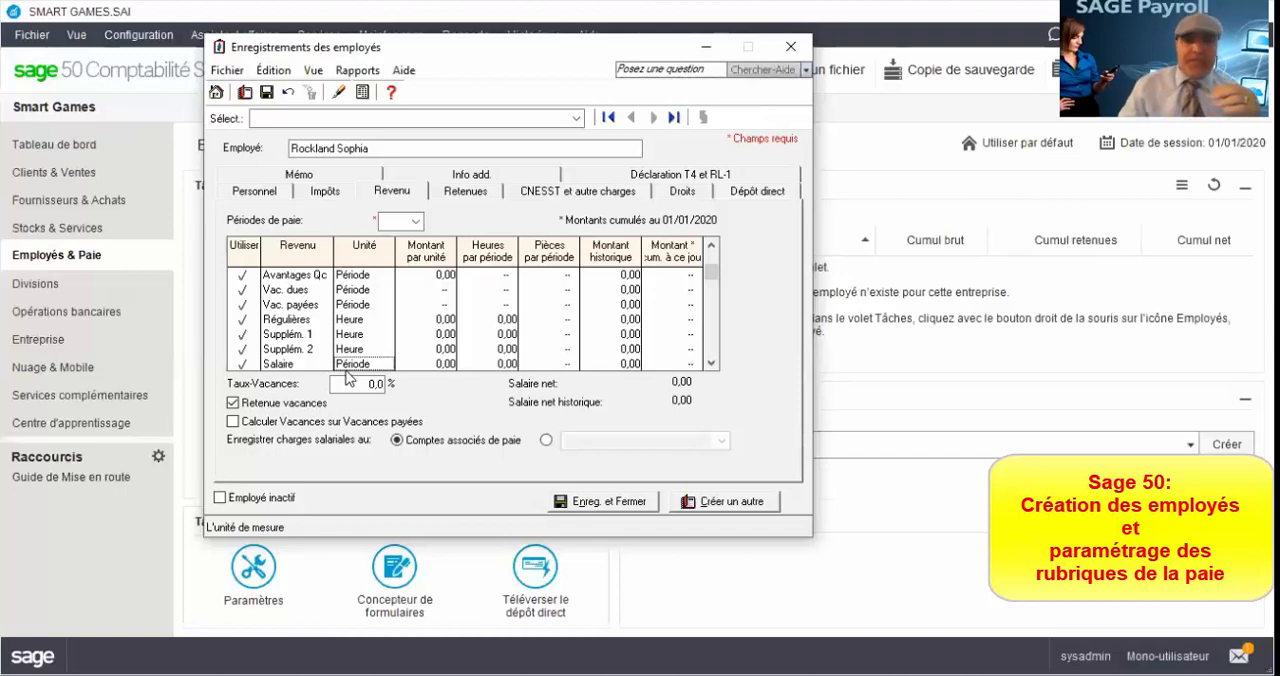
{"action": "left_click", "coordinate": [442, 318]}
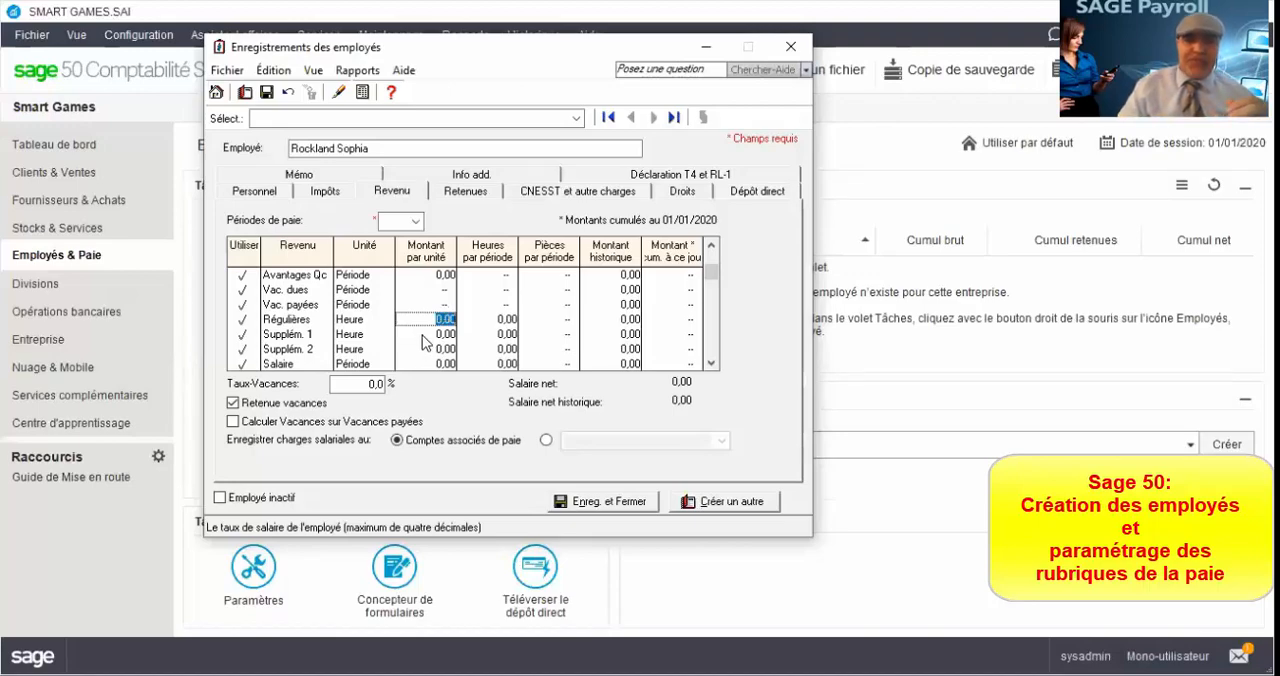
{"action": "left_click", "coordinate": [423, 335]}
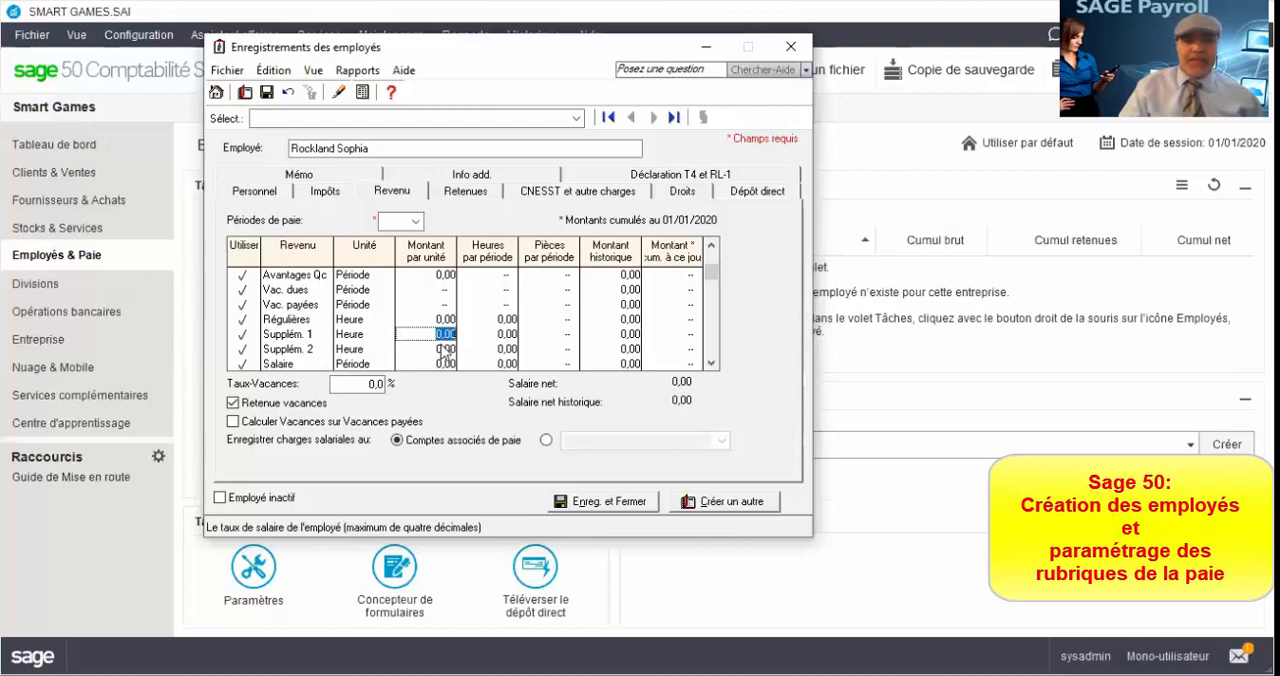
{"action": "left_click", "coordinate": [446, 350]}
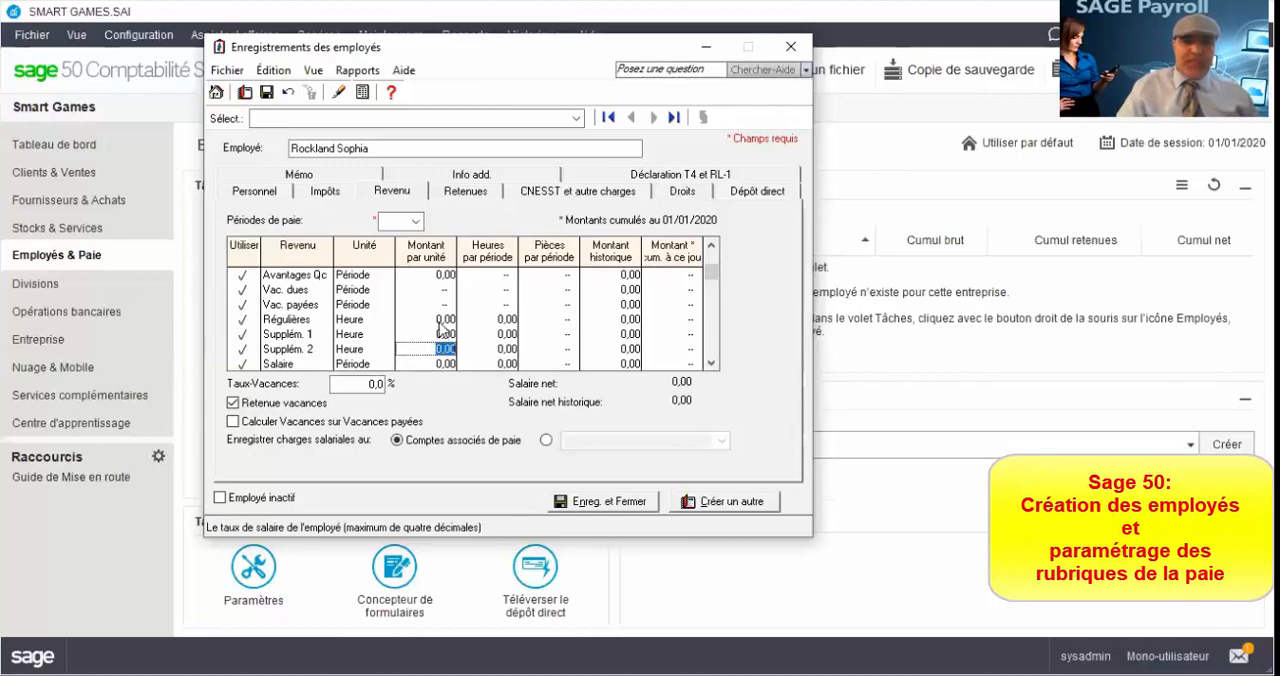
Step: Set the hours per period for the Régulières income to 30
{"action": "left_click", "coordinate": [502, 319]}
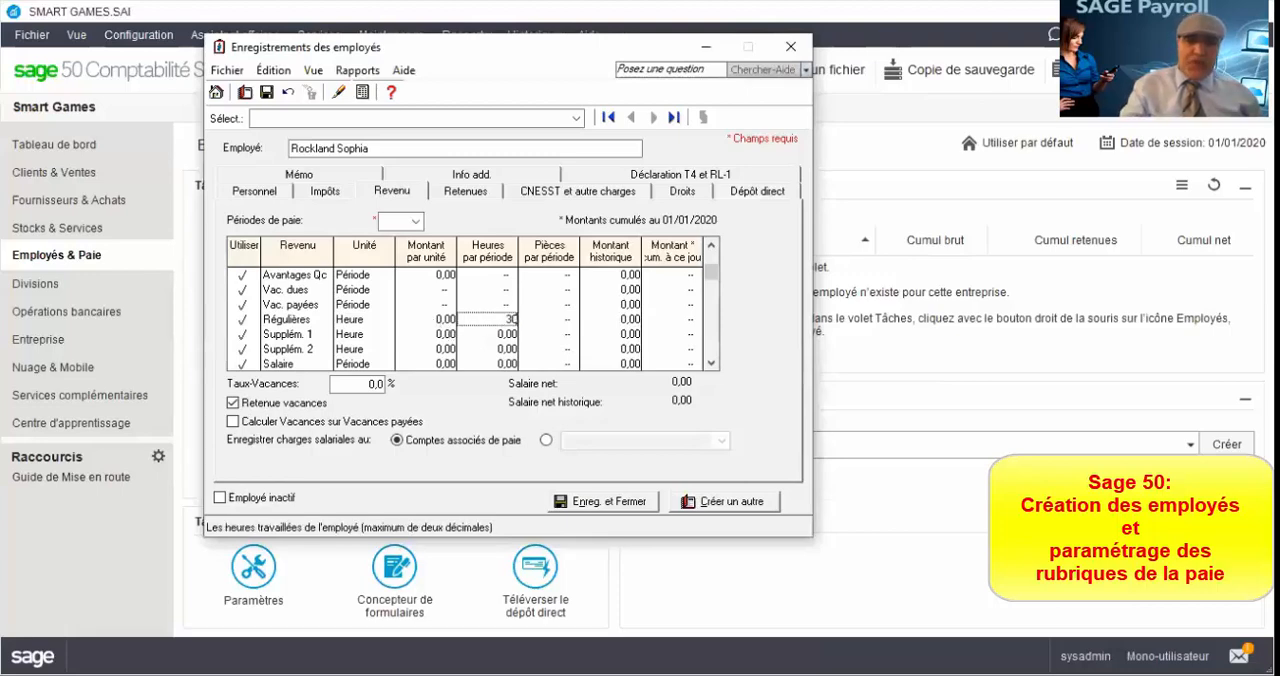
{"action": "type", "text": "30"}
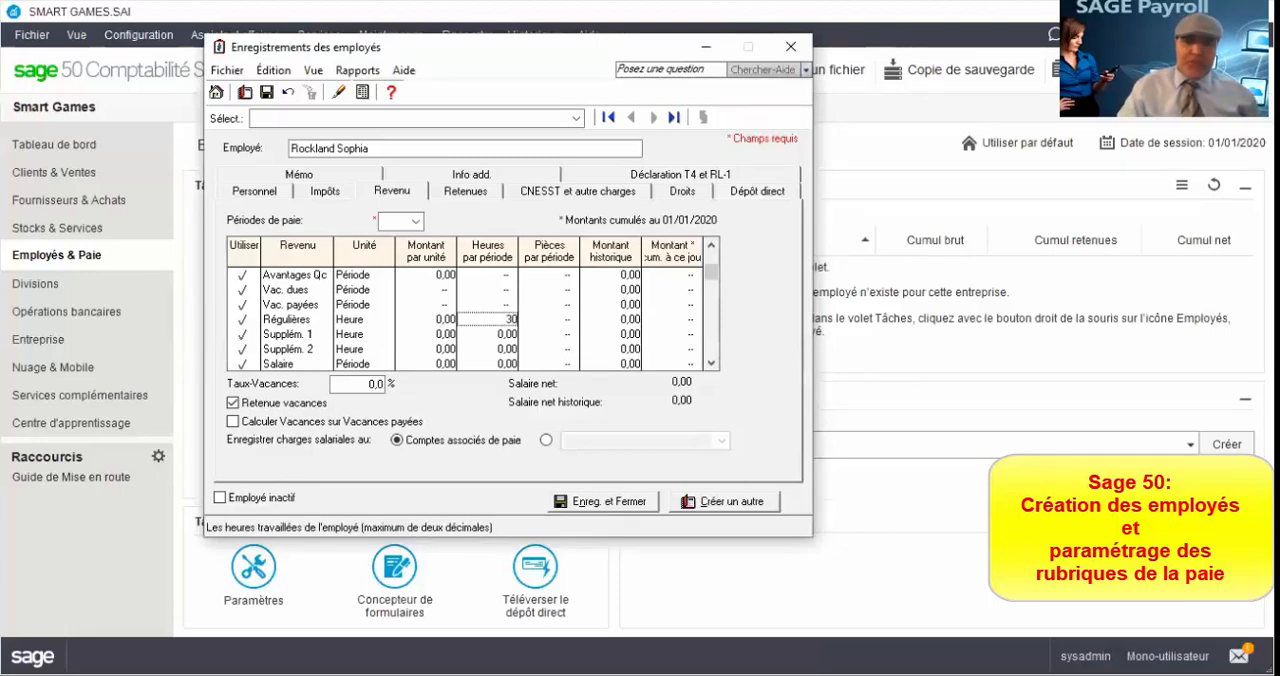
{"action": "left_click", "coordinate": [436, 319]}
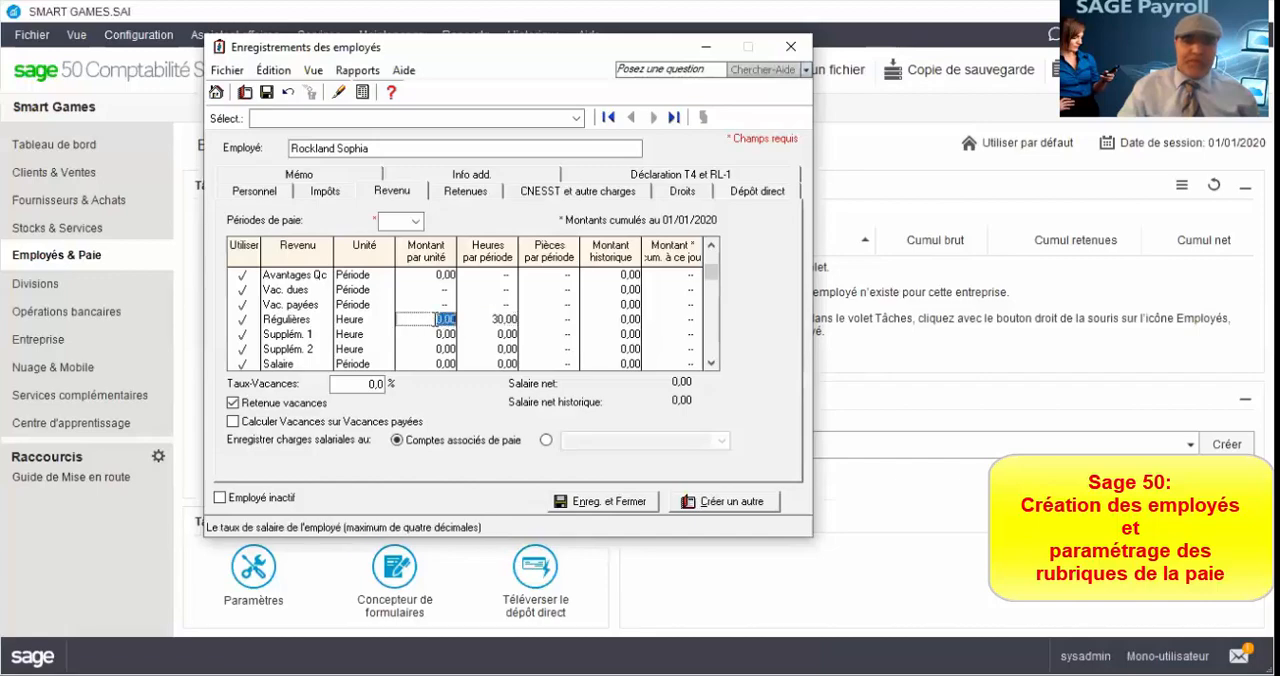
Step: Set the employee's number of pay periods per year to 52
{"action": "left_click", "coordinate": [397, 222]}
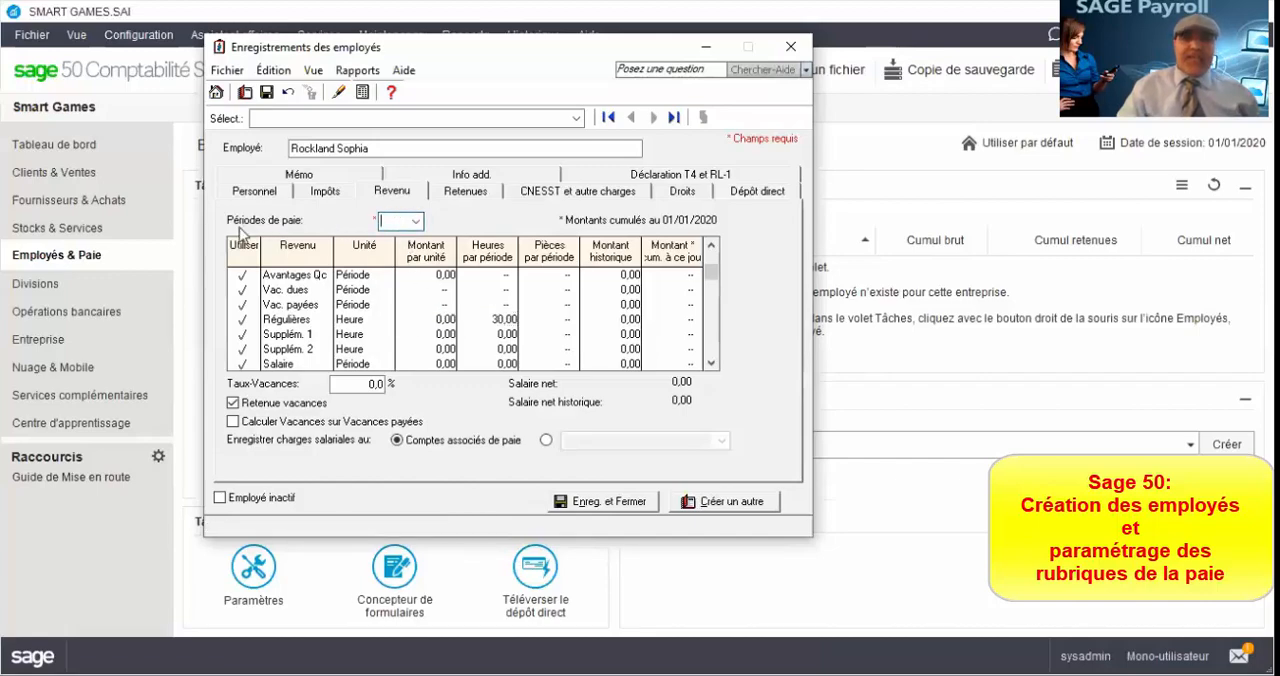
{"action": "left_click", "coordinate": [416, 222]}
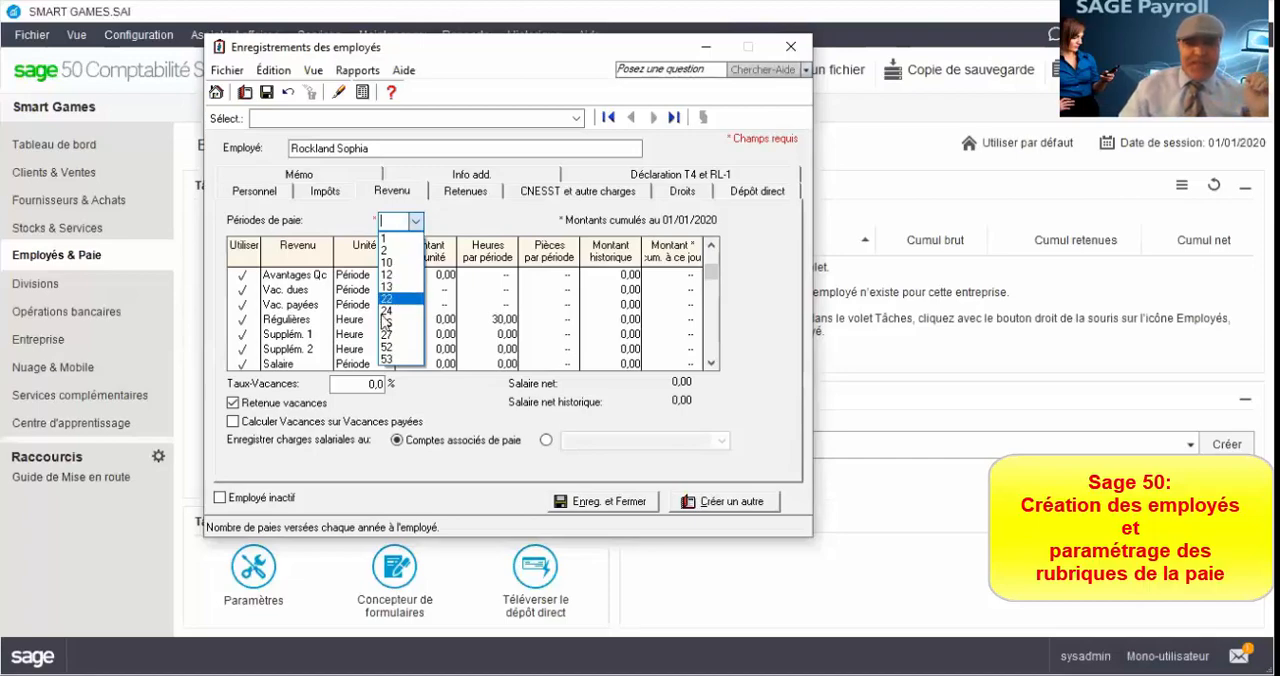
{"action": "left_click", "coordinate": [400, 346]}
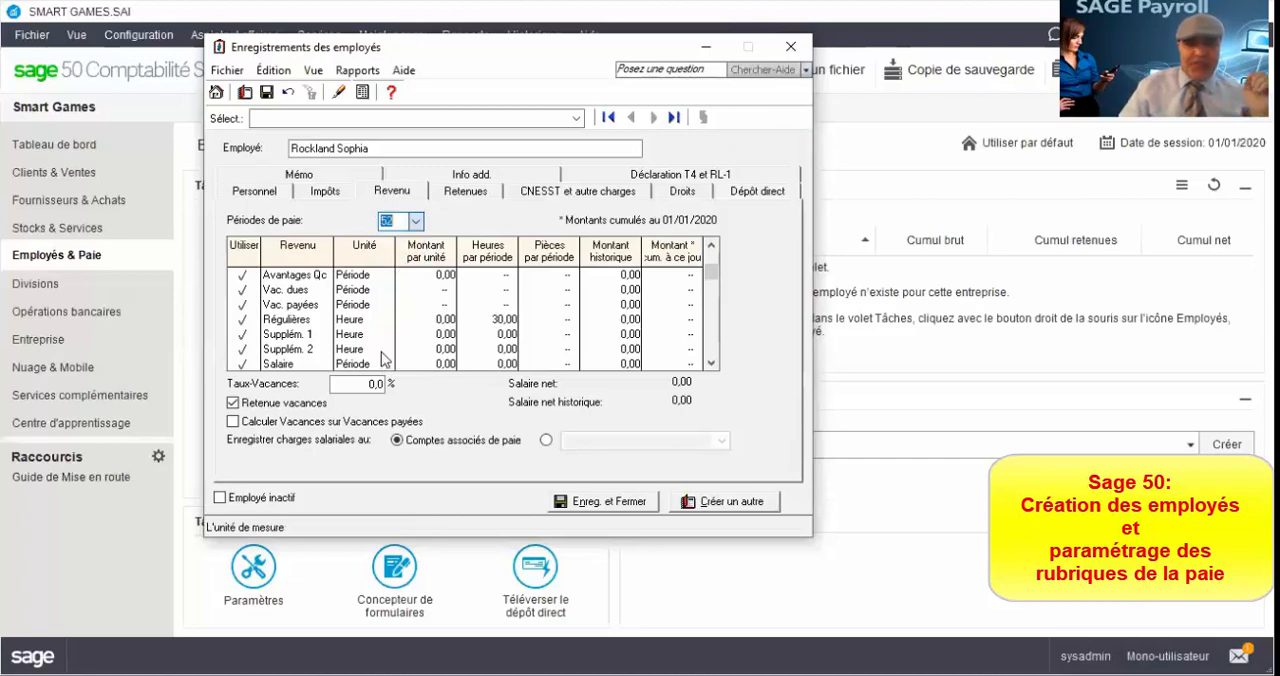
{"action": "left_click", "coordinate": [416, 221]}
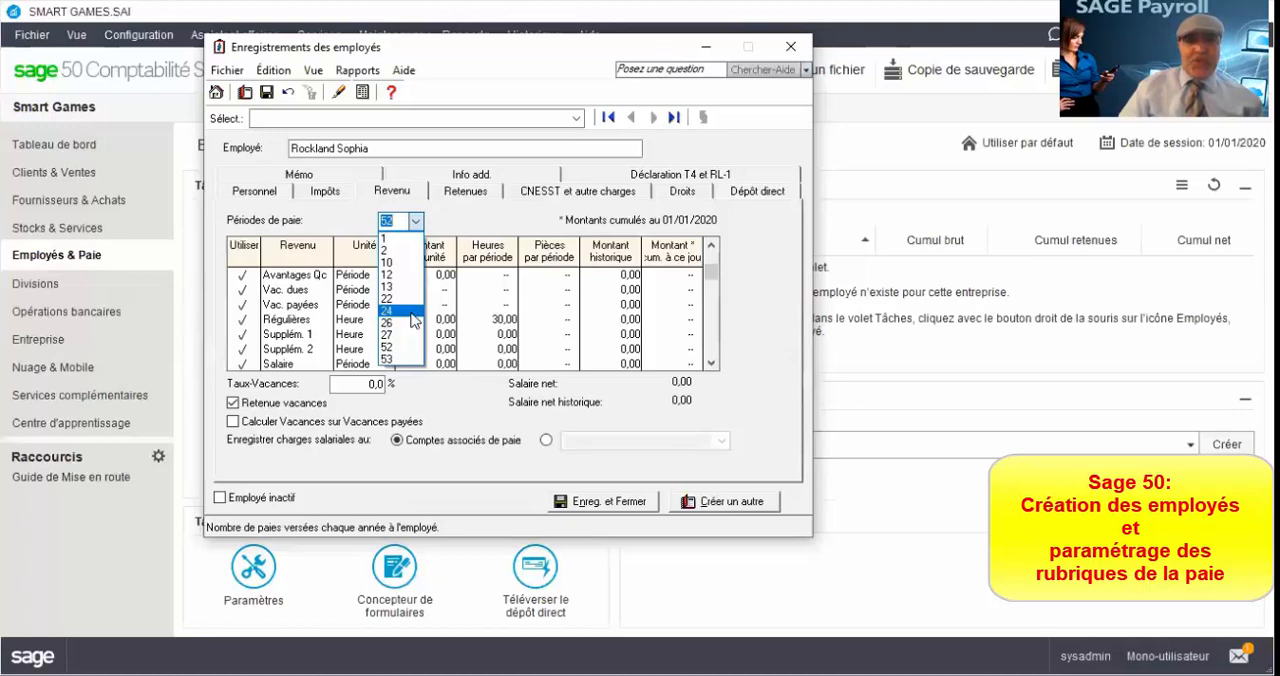
{"action": "left_click", "coordinate": [428, 226]}
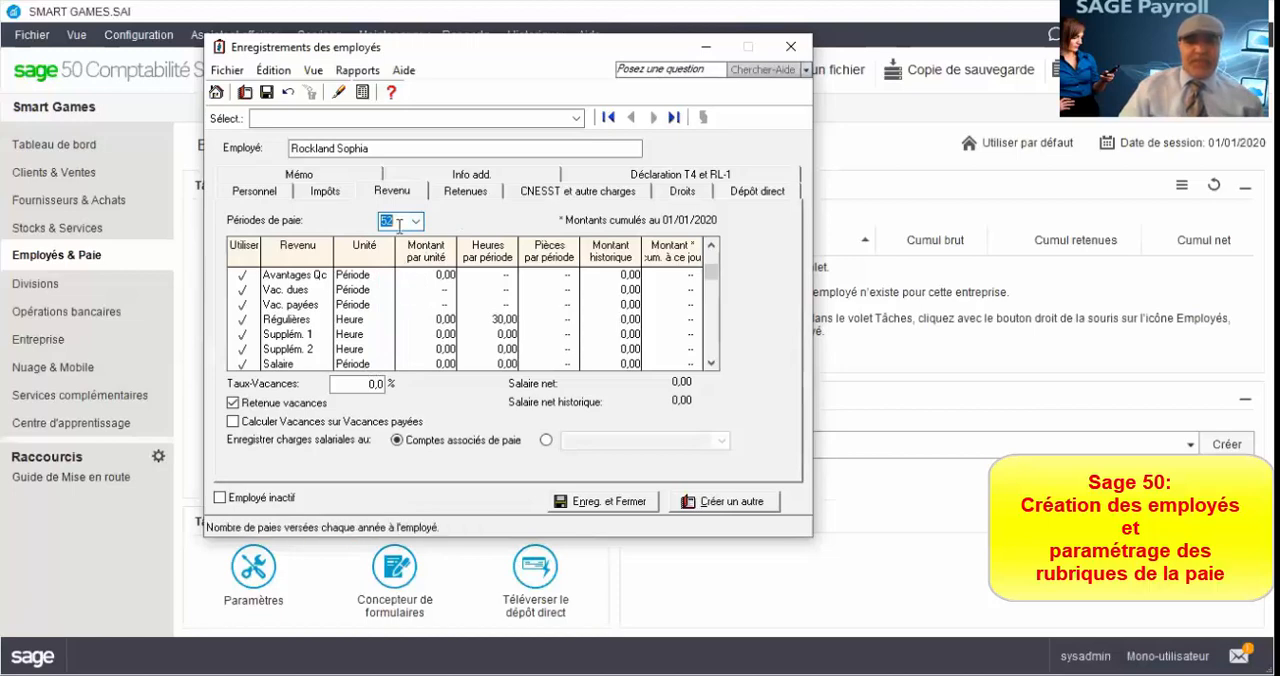
Step: Set the amount per unit for the Régulières income to 150
{"action": "left_click", "coordinate": [436, 319]}
{"action": "left_click_drag", "start_coordinate": [436, 319], "coordinate": [451, 319]}
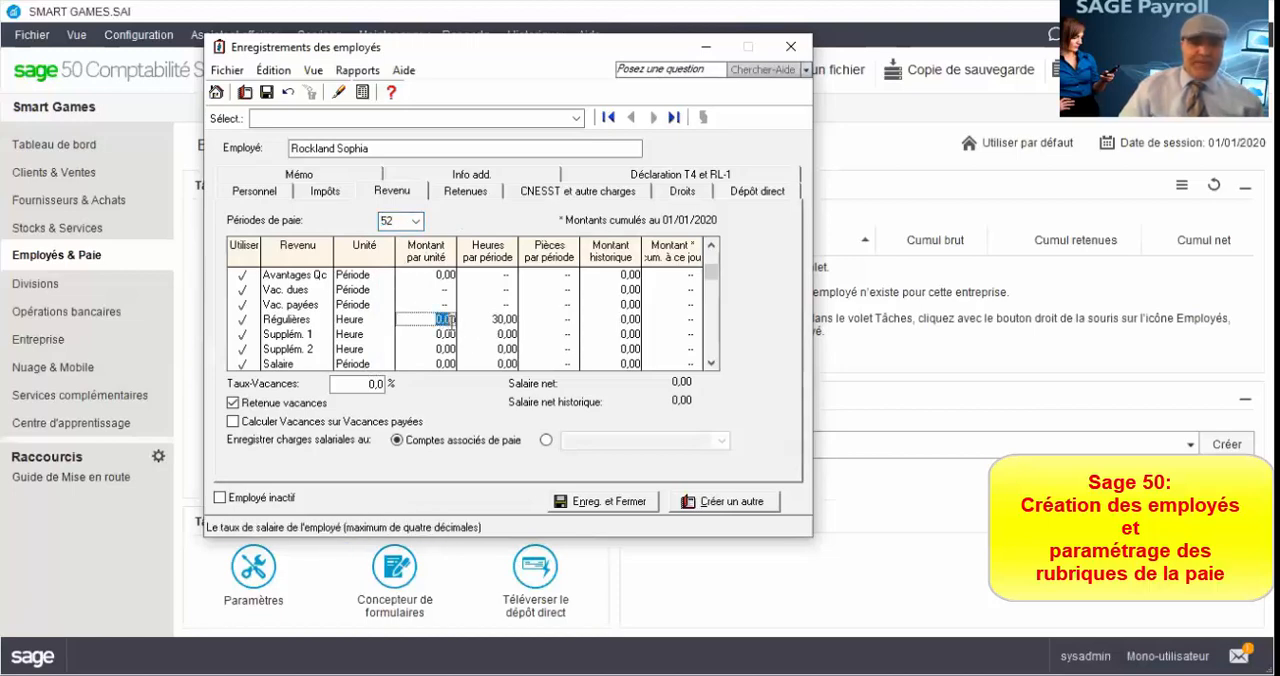
{"action": "type", "text": "150"}
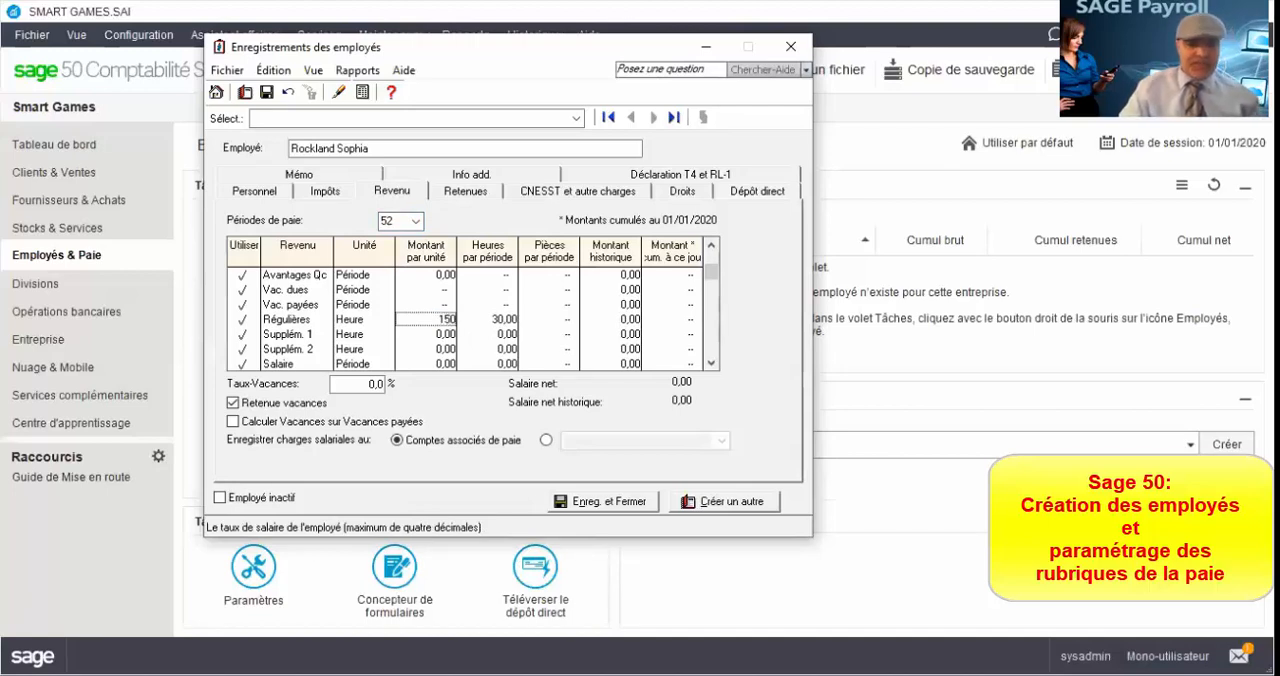
{"action": "key", "text": "Tab"}
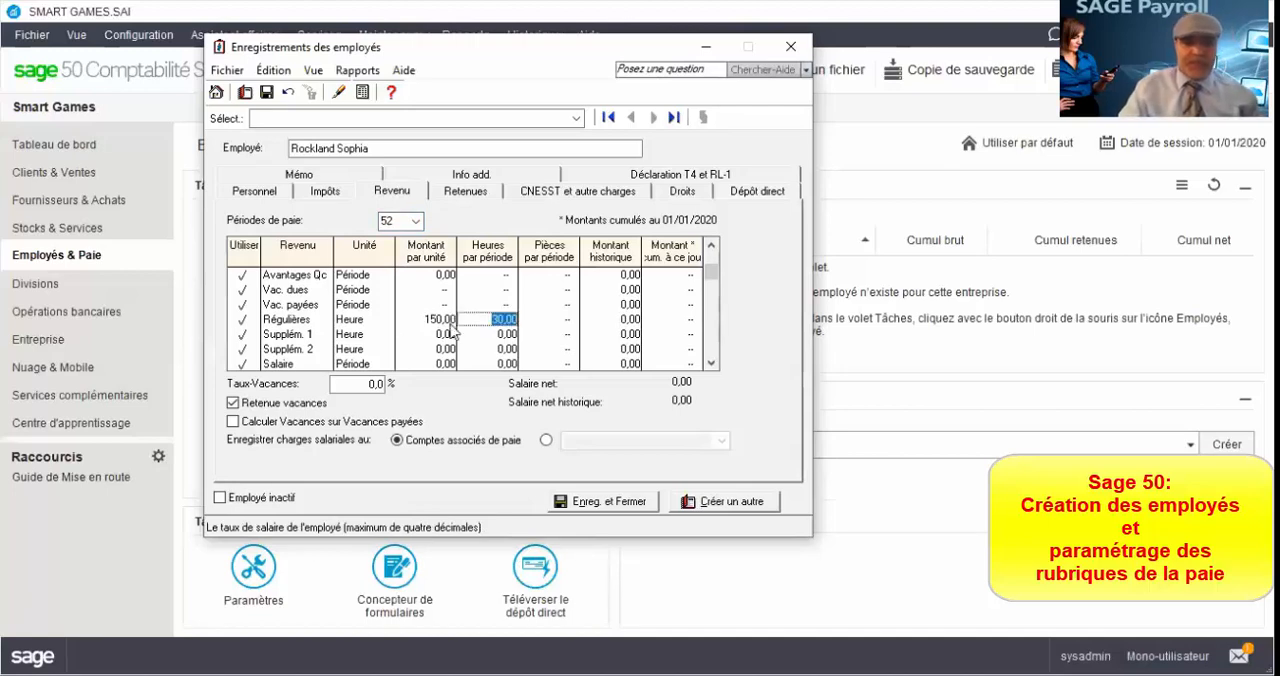
Step: Set the amount per unit for the Régulières income to 15
{"action": "key", "text": "shift+Tab"}
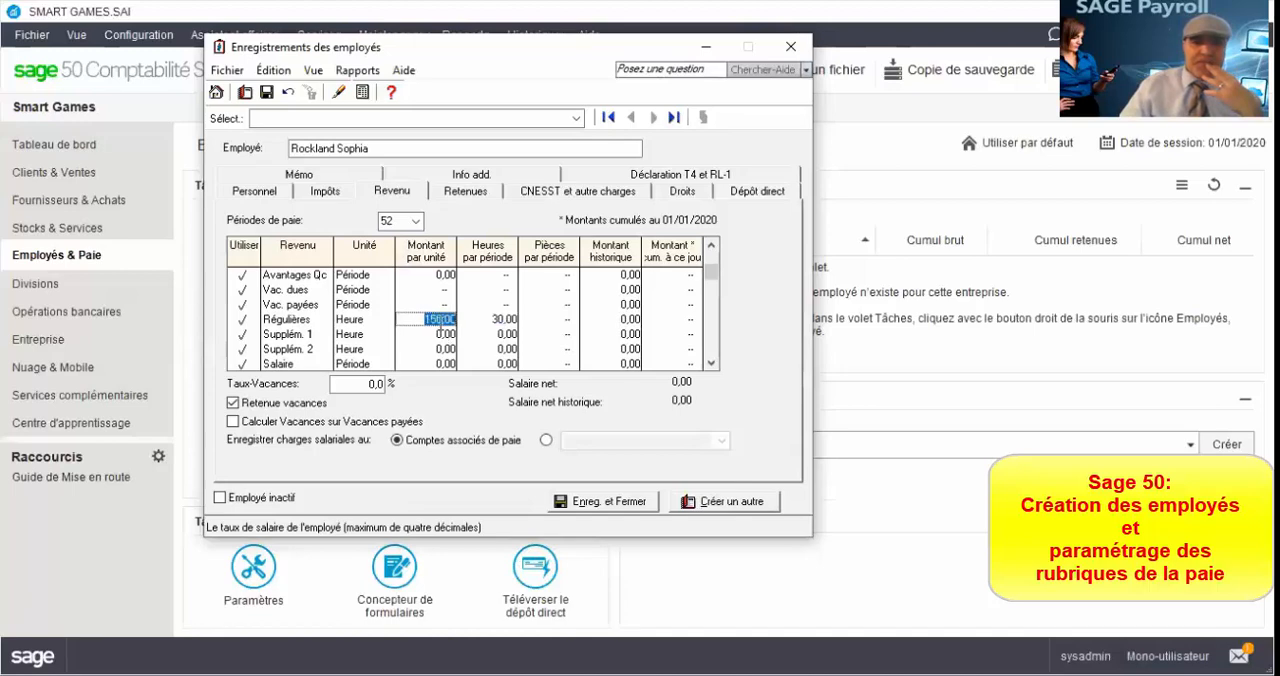
{"action": "type", "text": "15"}
{"action": "key", "text": "Tab"}
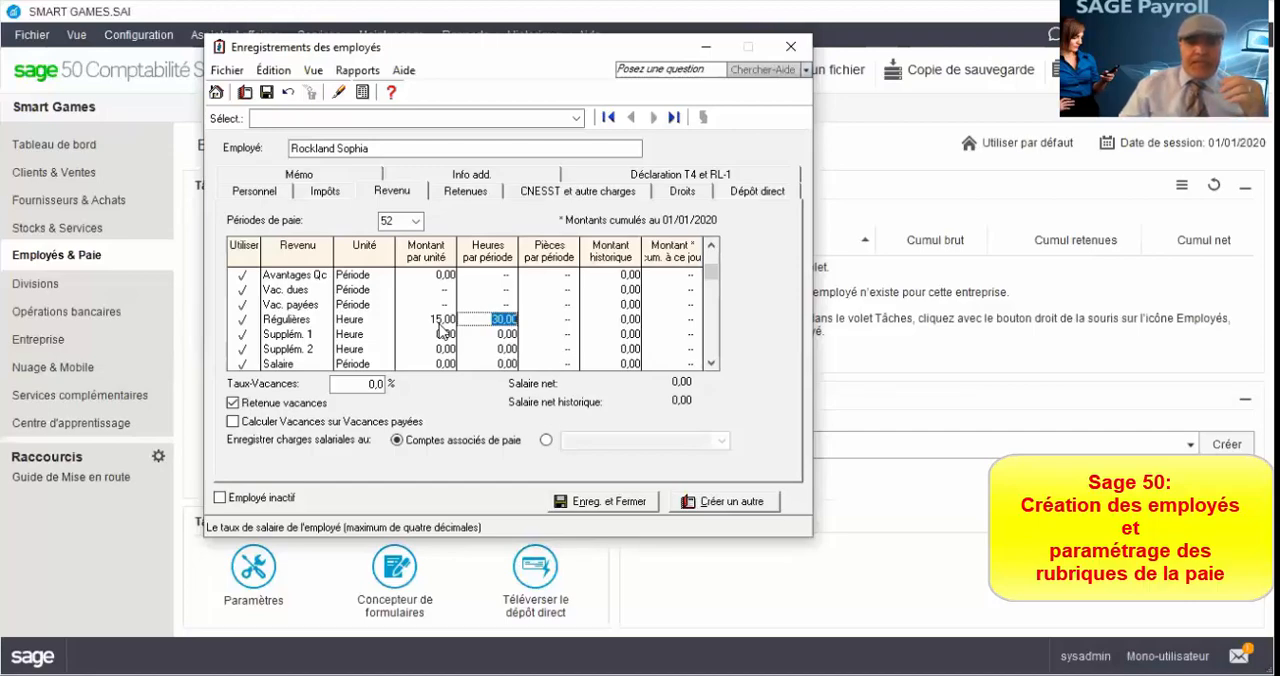
Step: Set the Supplém. 1 income to 6 hours per period at 22,50 per unit
{"action": "left_click", "coordinate": [506, 348]}
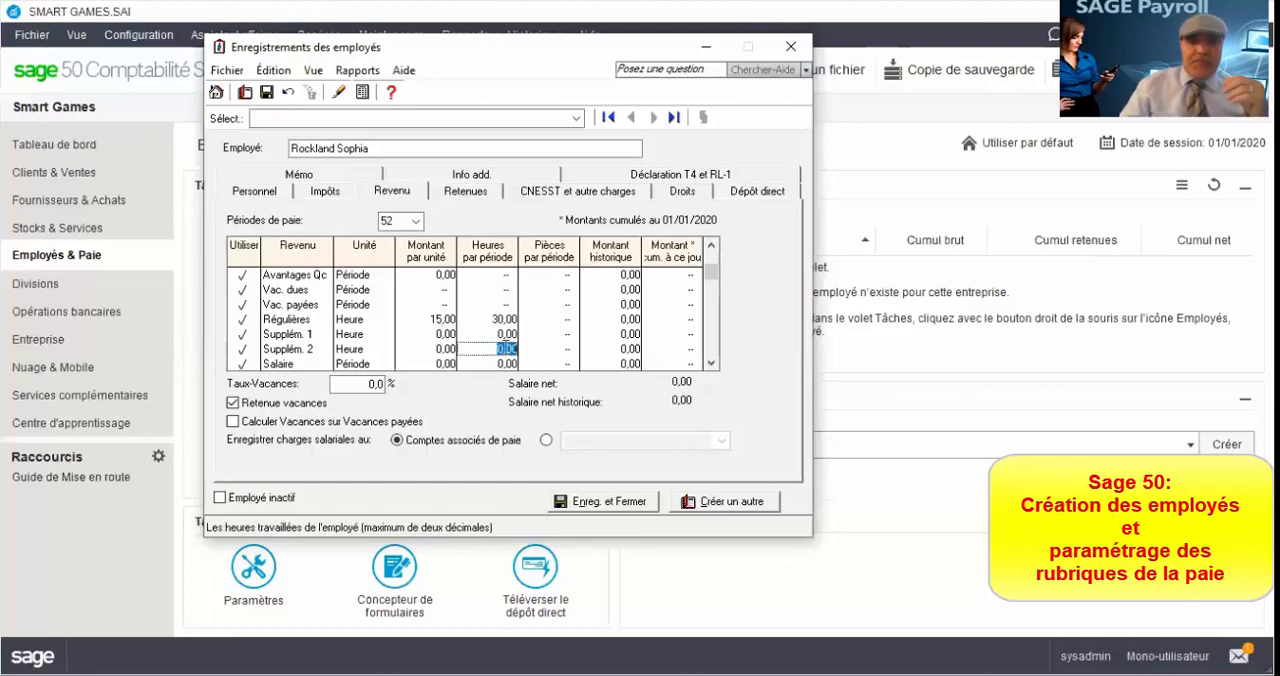
{"action": "left_click", "coordinate": [506, 334]}
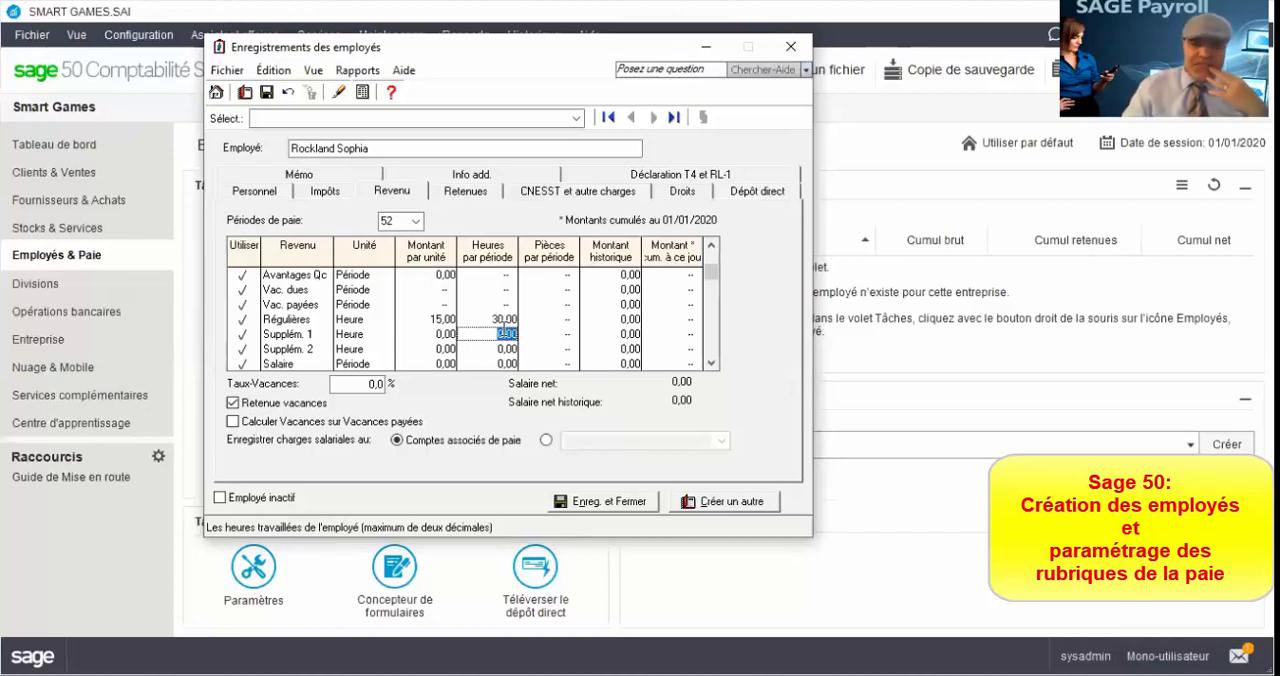
{"action": "type", "text": "6"}
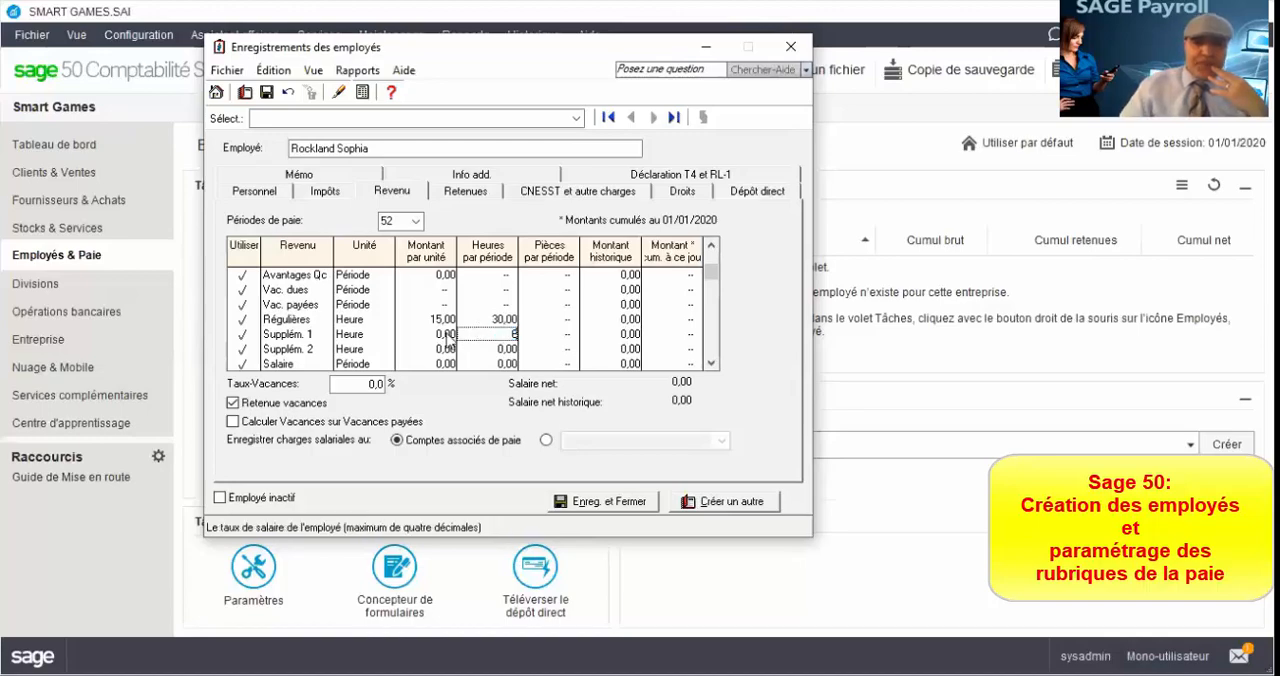
{"action": "left_click", "coordinate": [440, 334]}
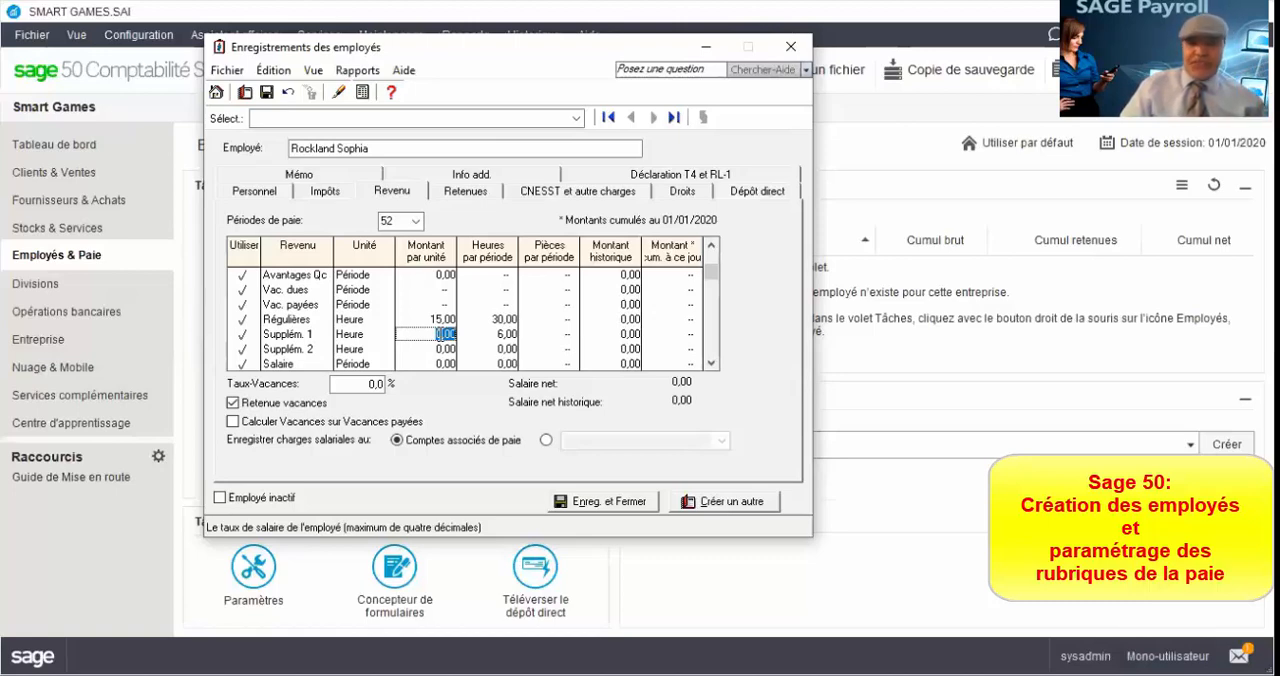
{"action": "type", "text": "22"}
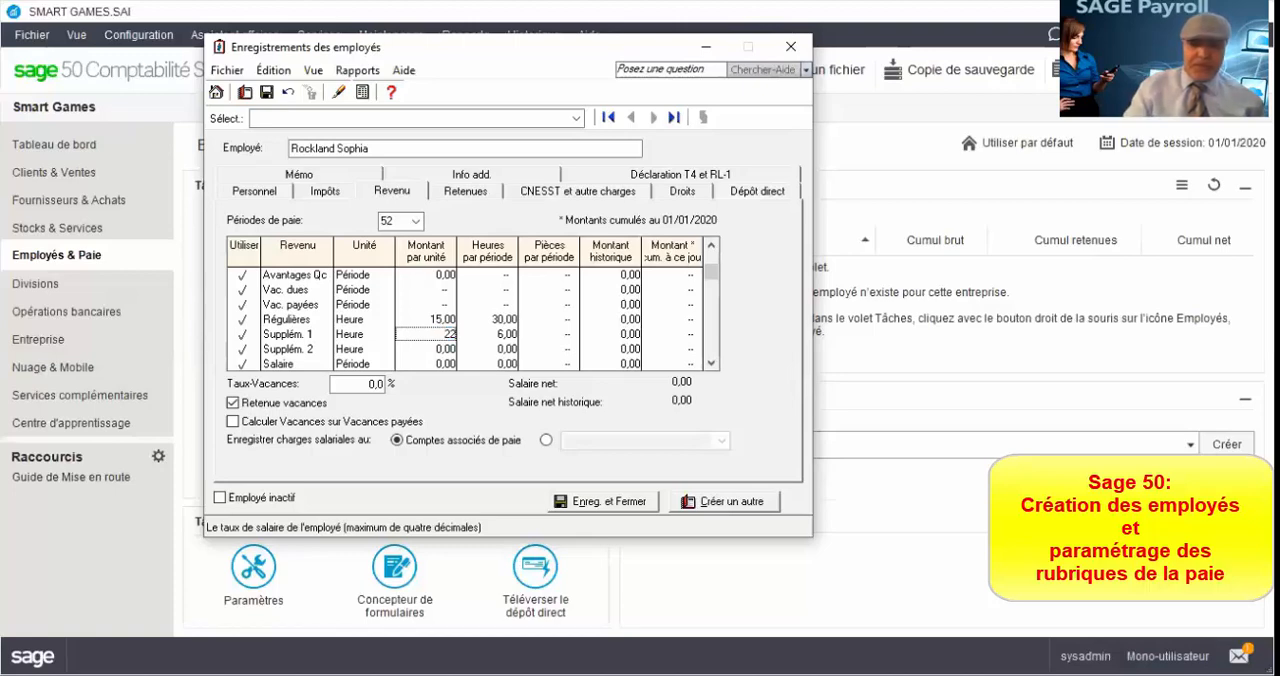
{"action": "type", "text": ",5"}
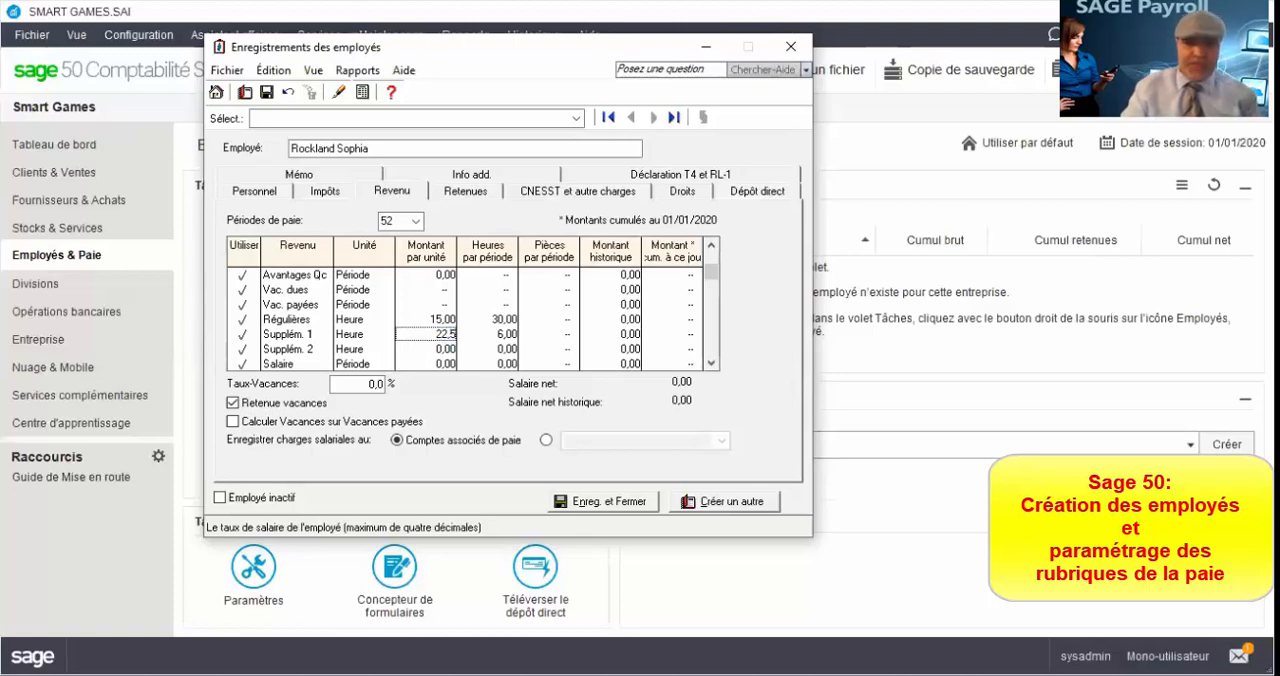
{"action": "key", "text": "Tab"}
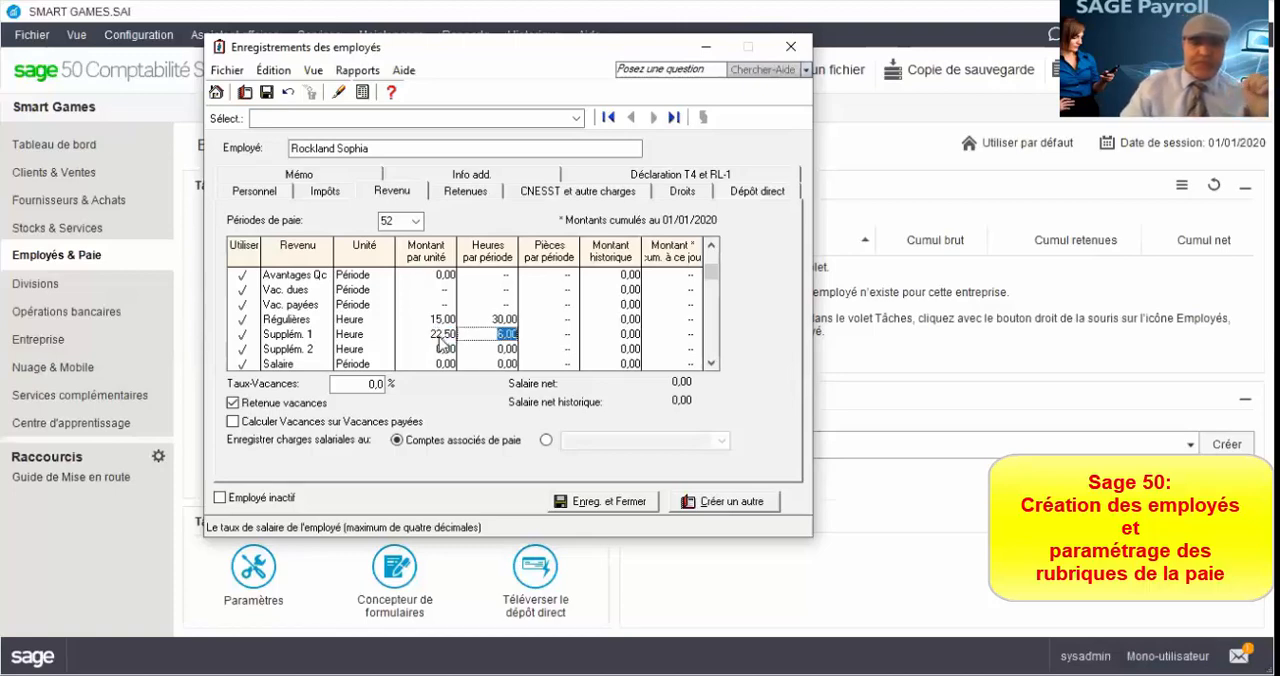
Step: Set the Supplém. 2 income to 3 hours per period at 30 per unit
{"action": "left_click", "coordinate": [443, 350]}
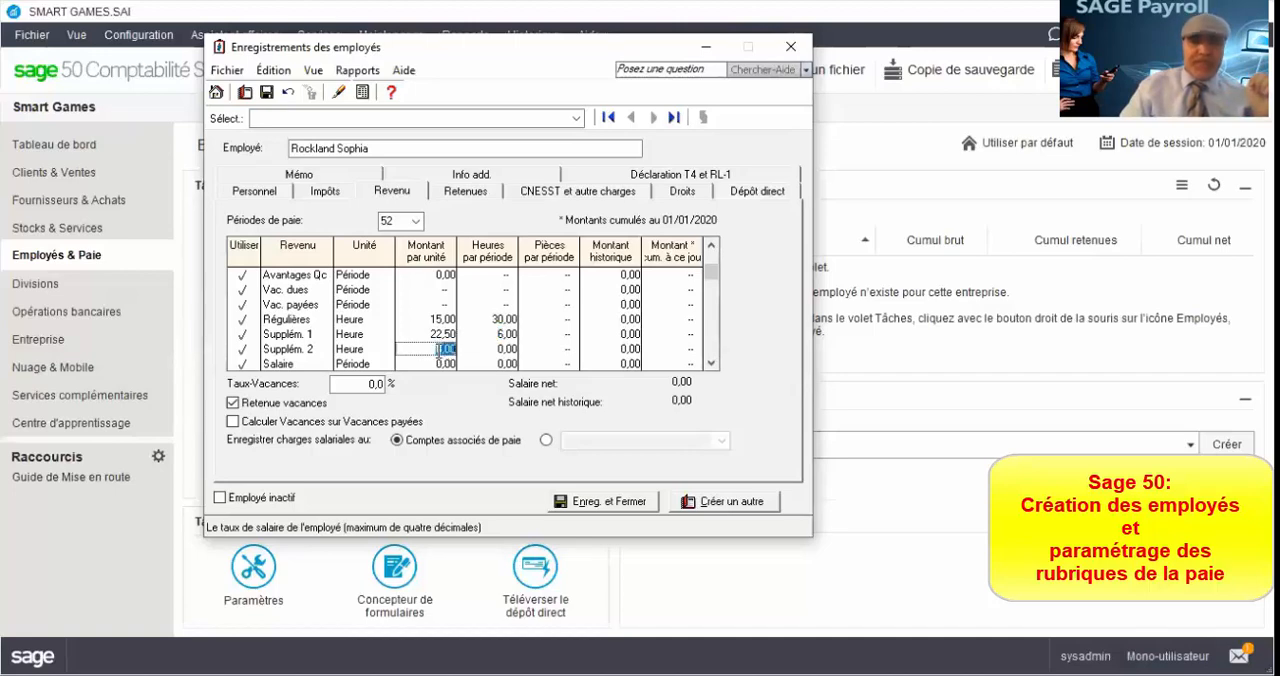
{"action": "left_click", "coordinate": [497, 350]}
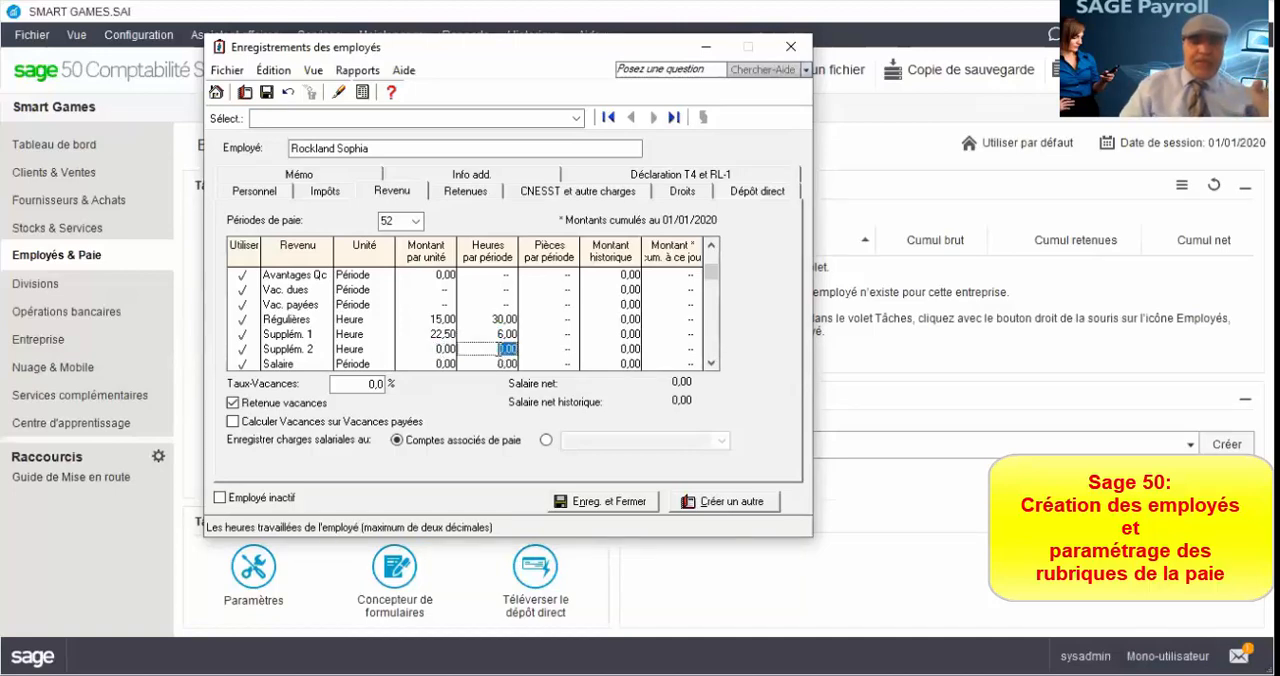
{"action": "type", "text": "3"}
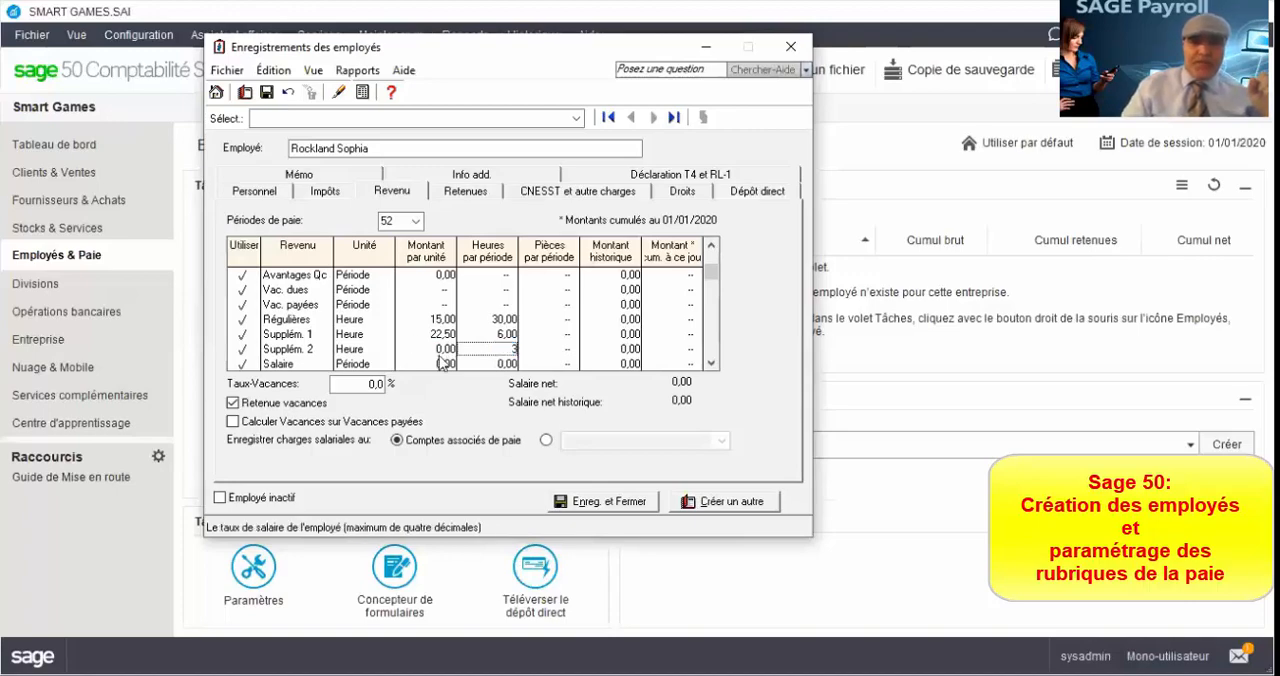
{"action": "key", "text": "shift+Tab"}
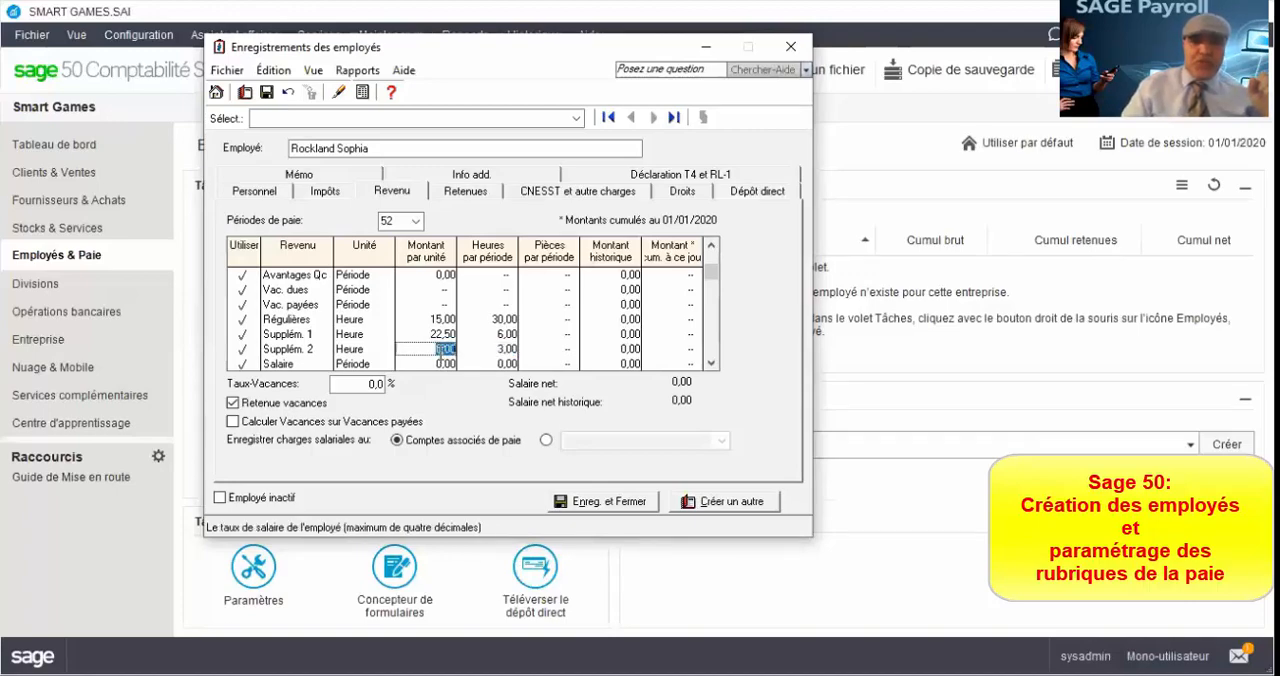
{"action": "type", "text": "30"}
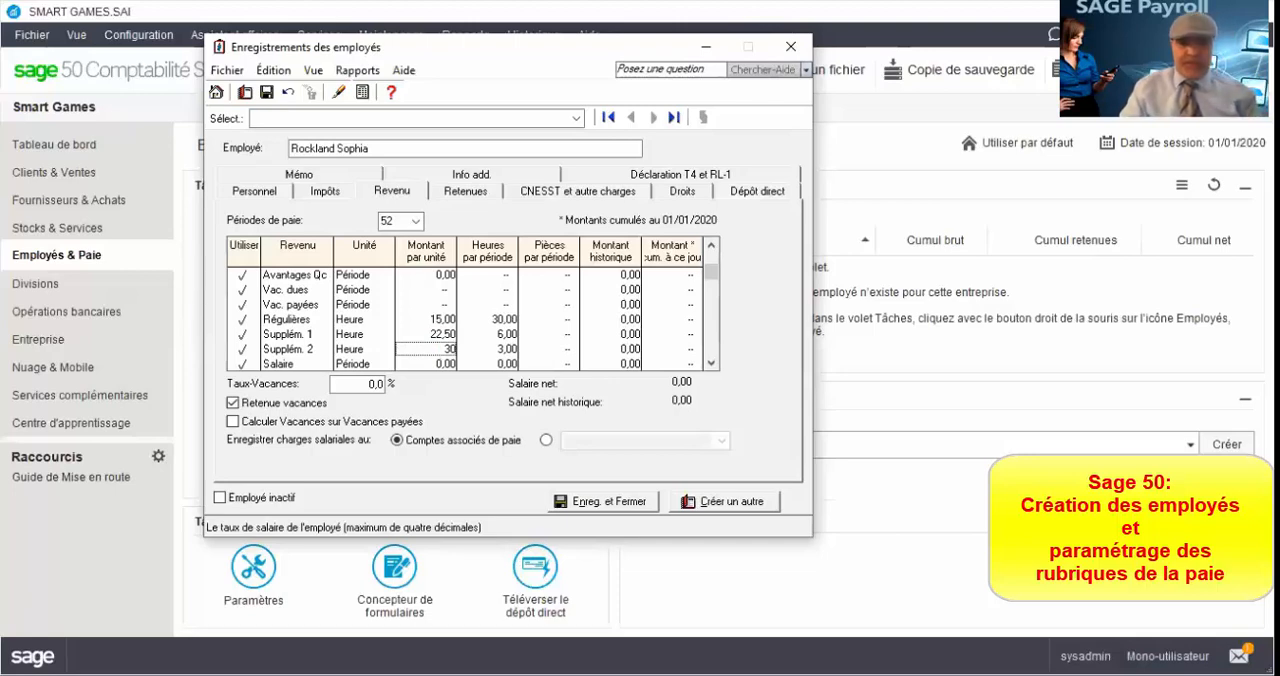
{"action": "key", "text": "Tab"}
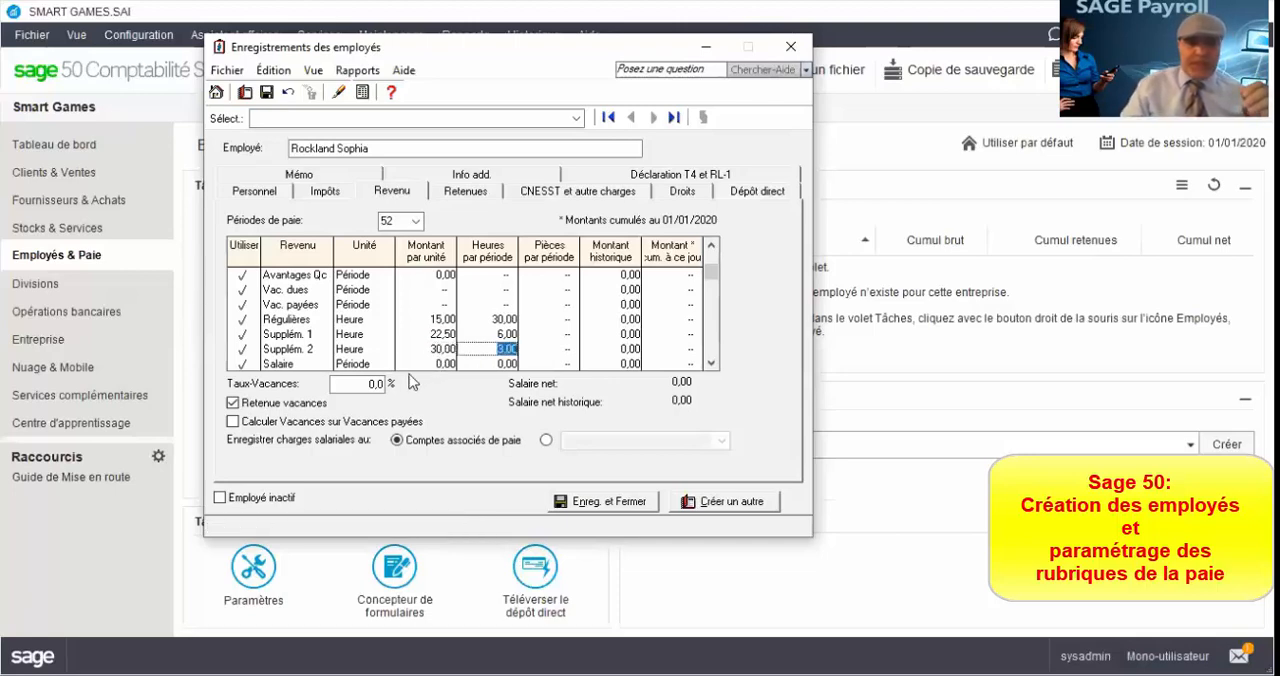
Step: Set the employee's vacation pay rate (Taux-Vacances) to 4%
{"action": "left_click", "coordinate": [370, 383]}
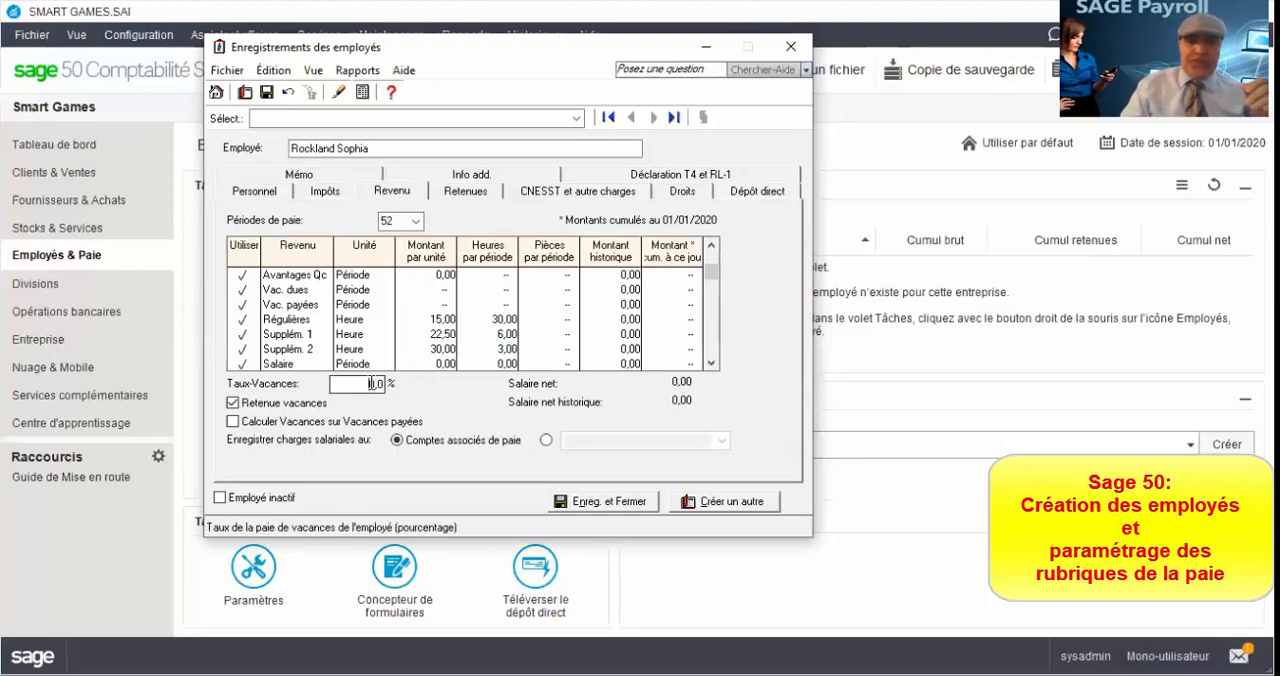
{"action": "double_click", "coordinate": [370, 383]}
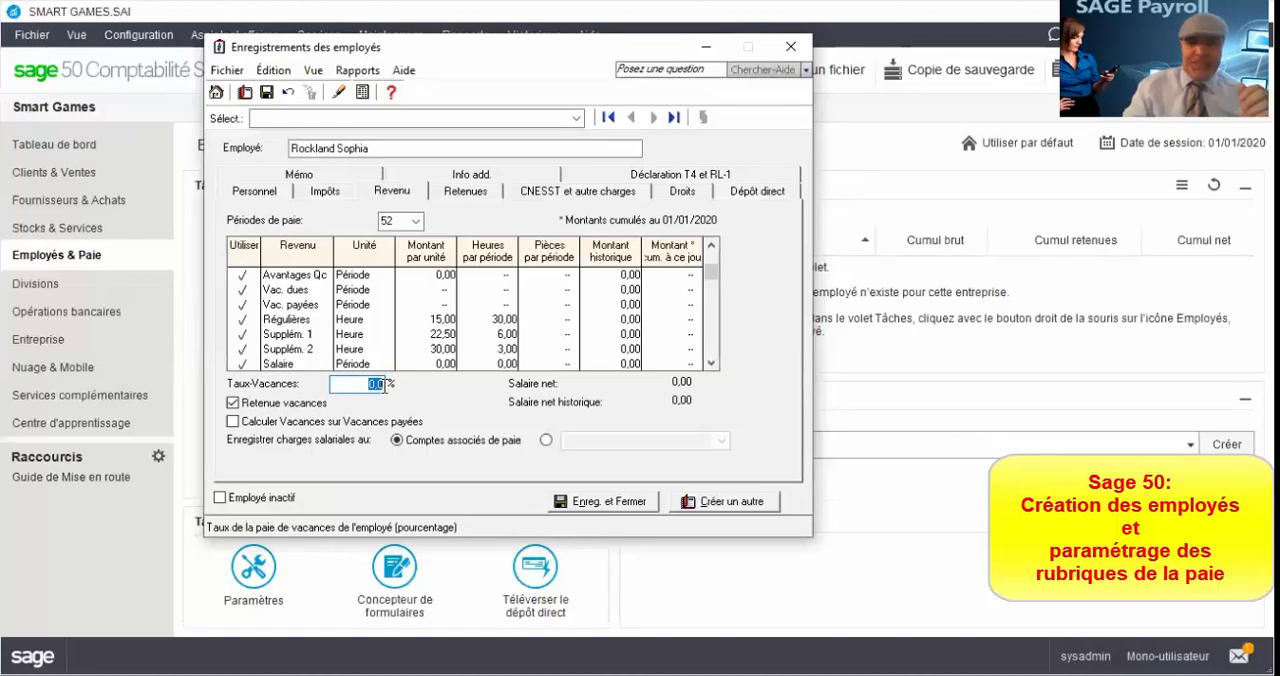
{"action": "type", "text": "4"}
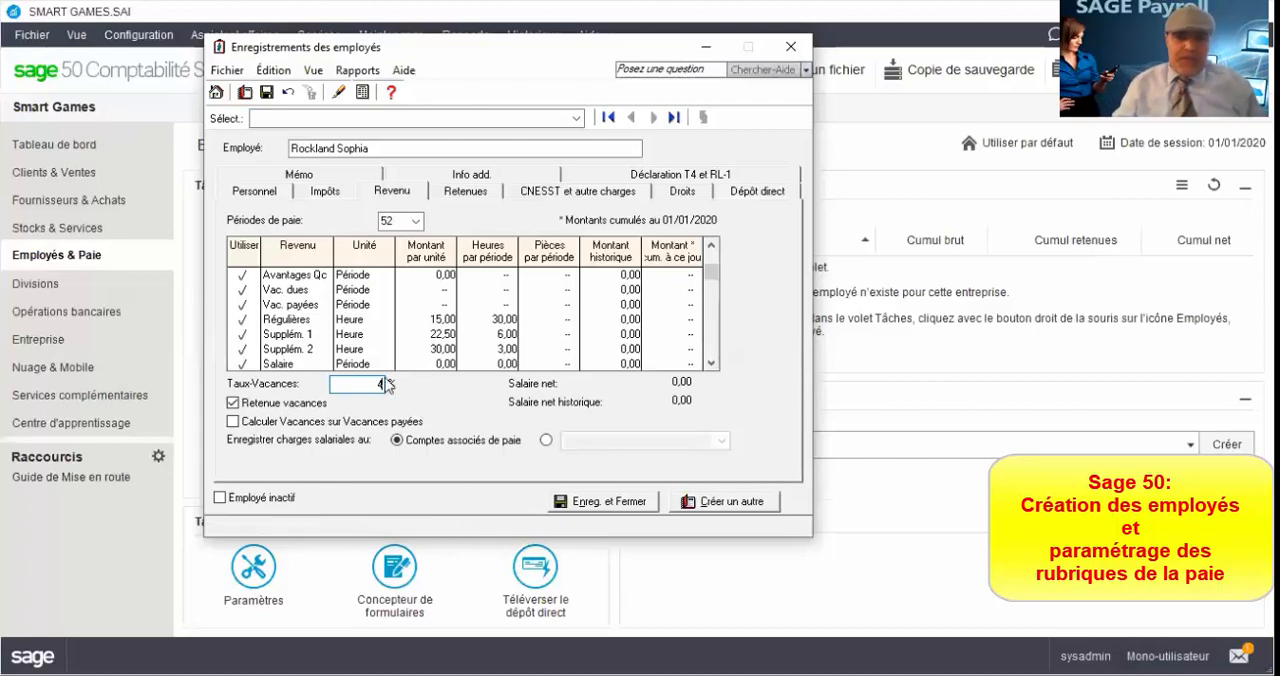
Step: Set the employee's CNESST rate to 1,85%
{"action": "left_click", "coordinate": [478, 198]}
{"action": "left_click", "coordinate": [543, 195]}
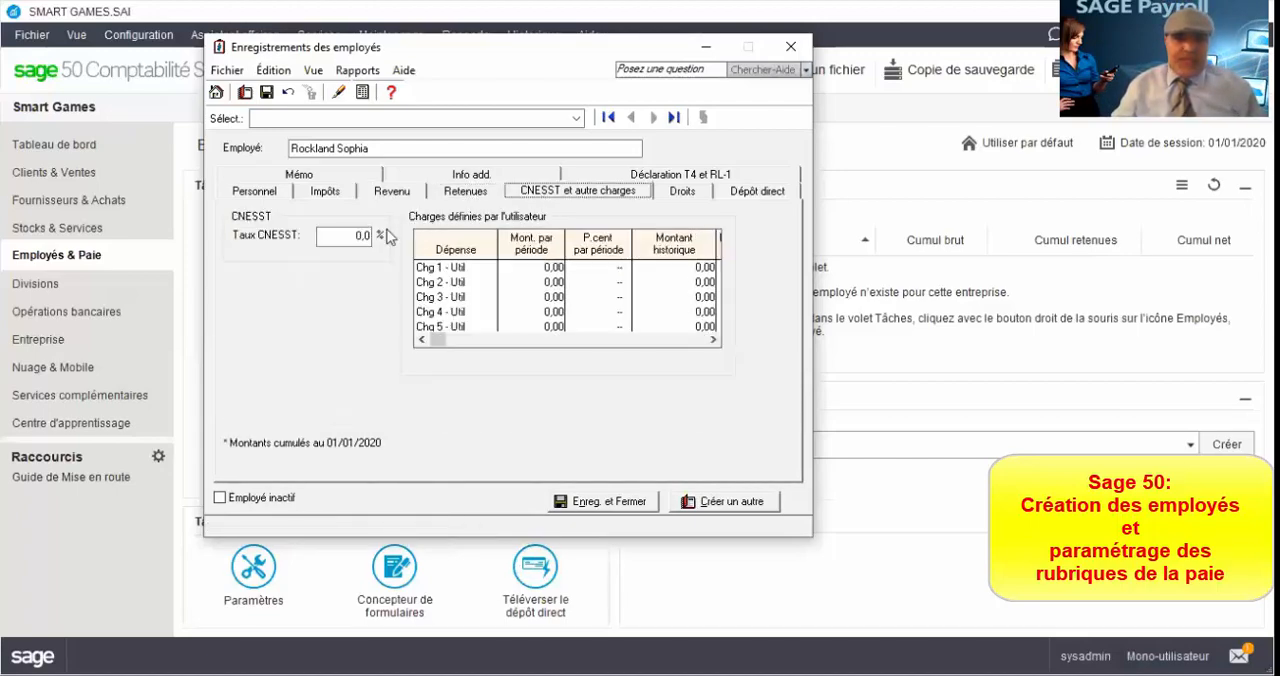
{"action": "left_click", "coordinate": [360, 236]}
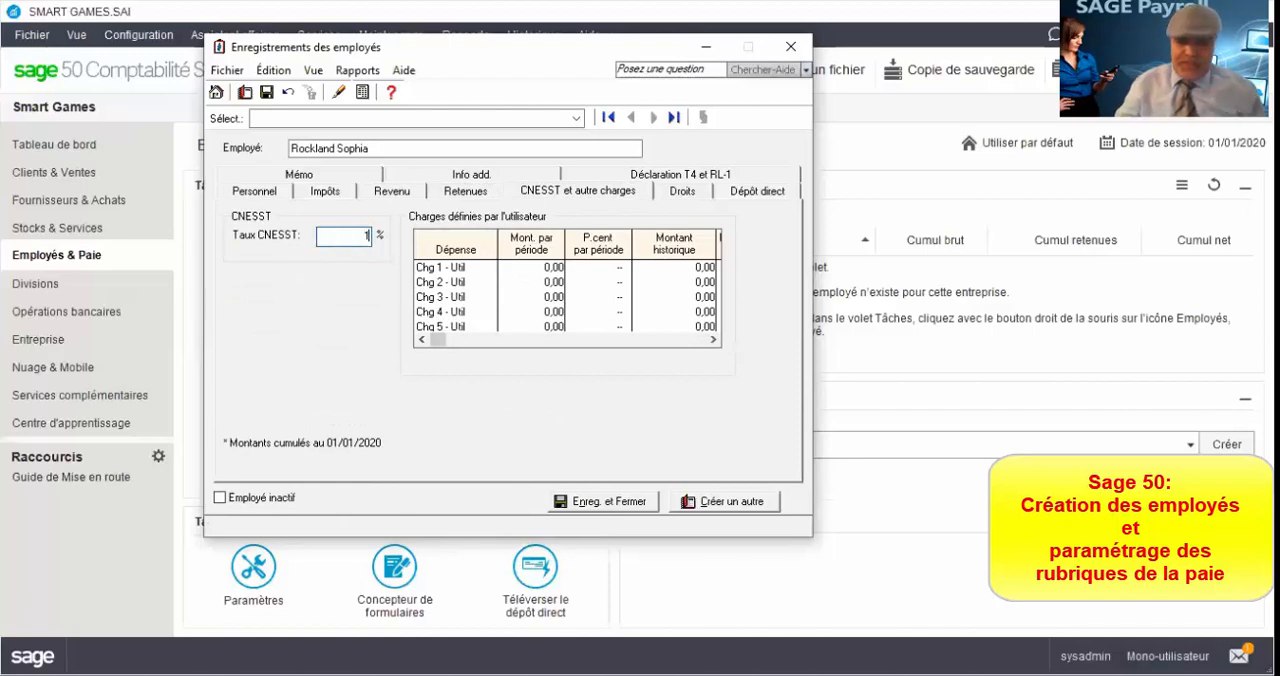
{"action": "type", "text": "1"}
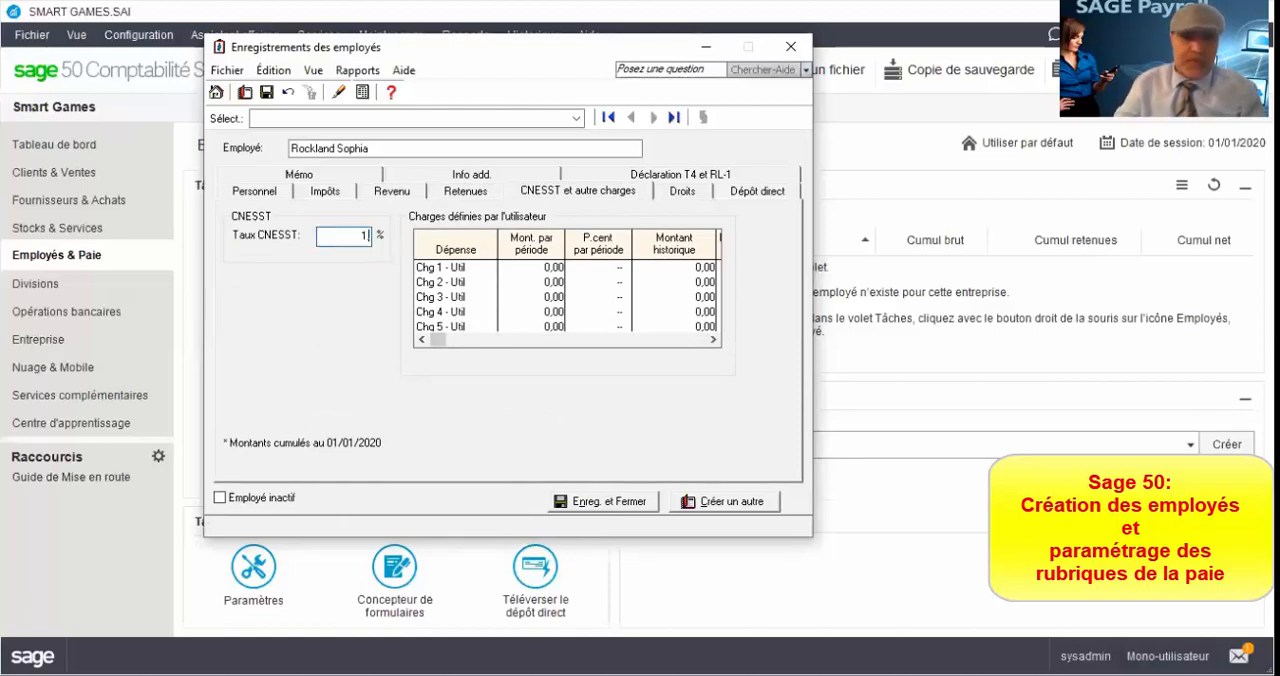
{"action": "type", "text": ",85"}
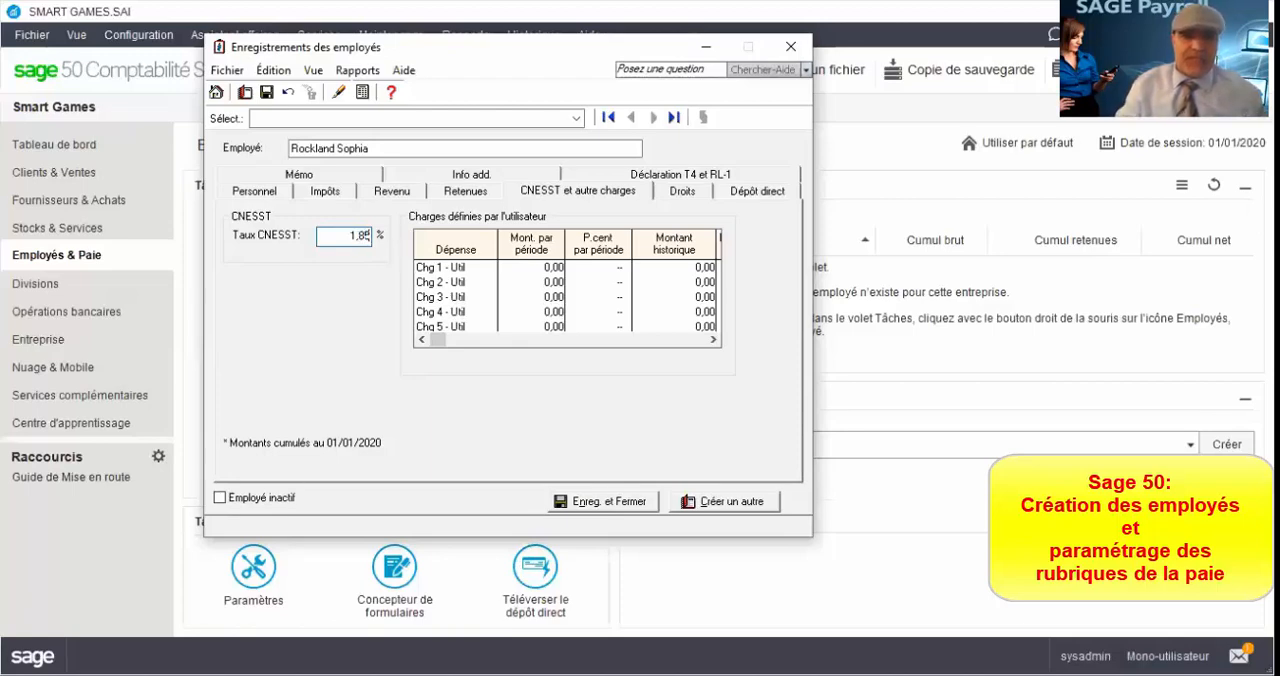
Step: Review the employee's personal details, tax settings, income, deductions and direct deposit information
{"action": "left_click", "coordinate": [742, 194]}
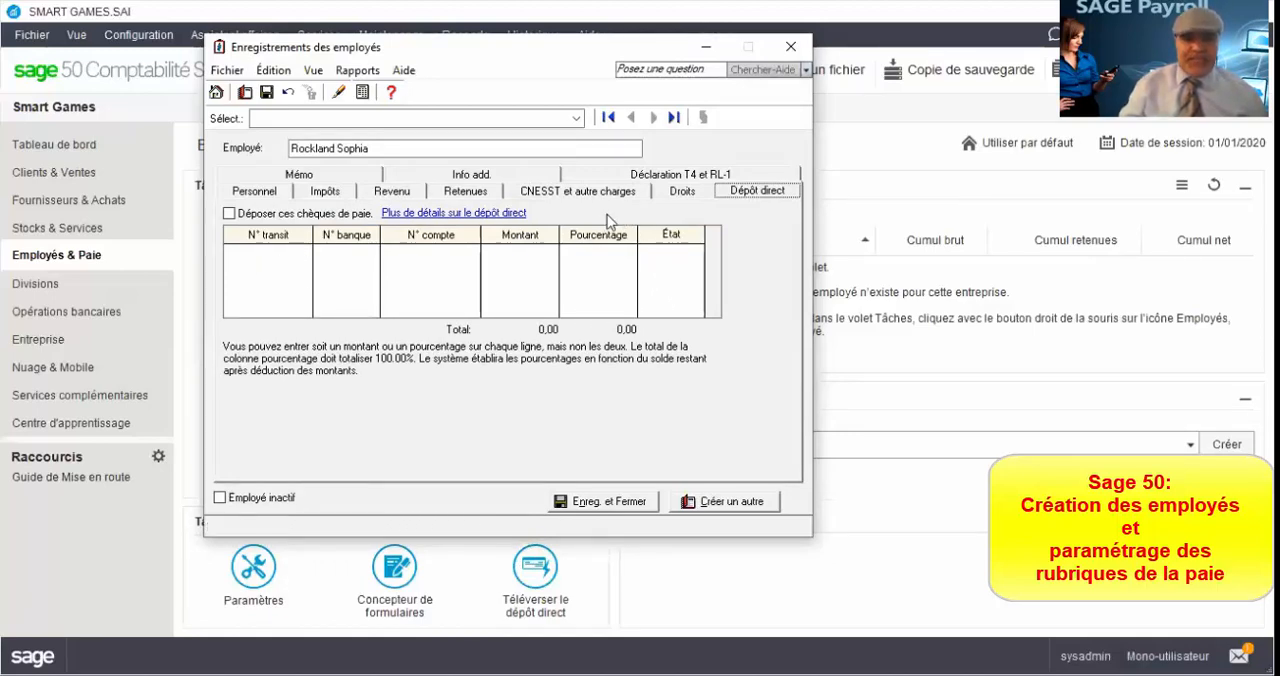
{"action": "left_click", "coordinate": [259, 193]}
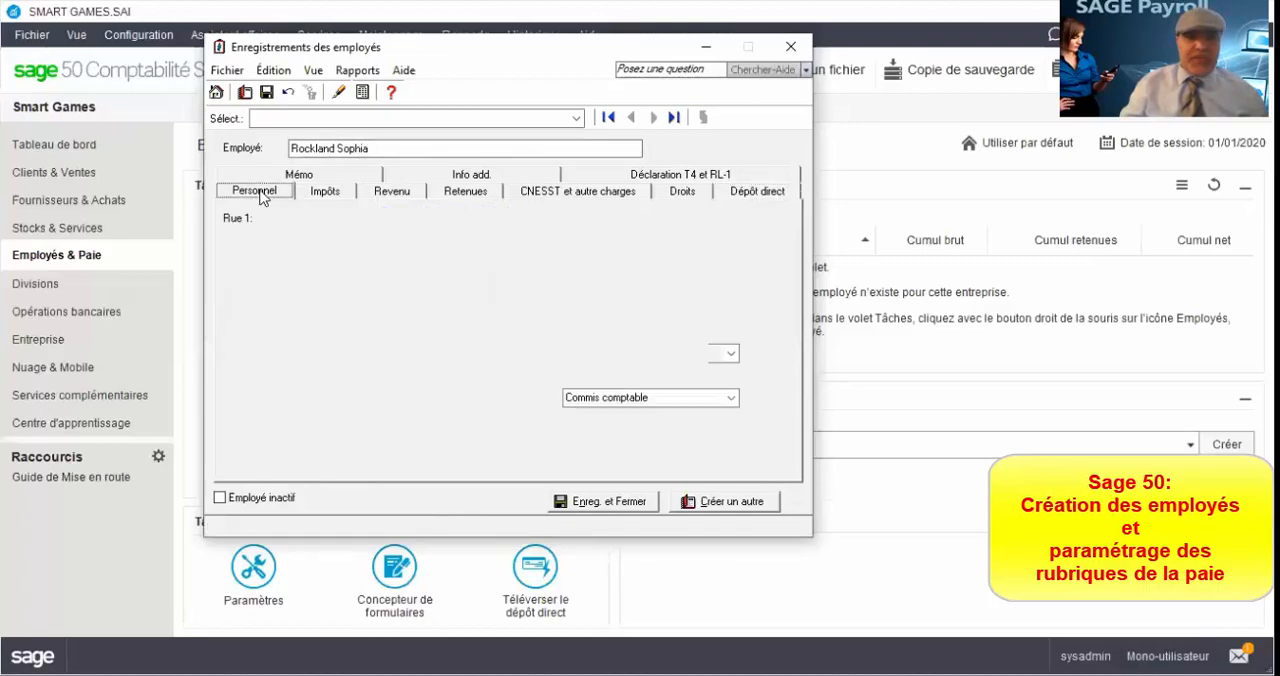
{"action": "left_click", "coordinate": [336, 196]}
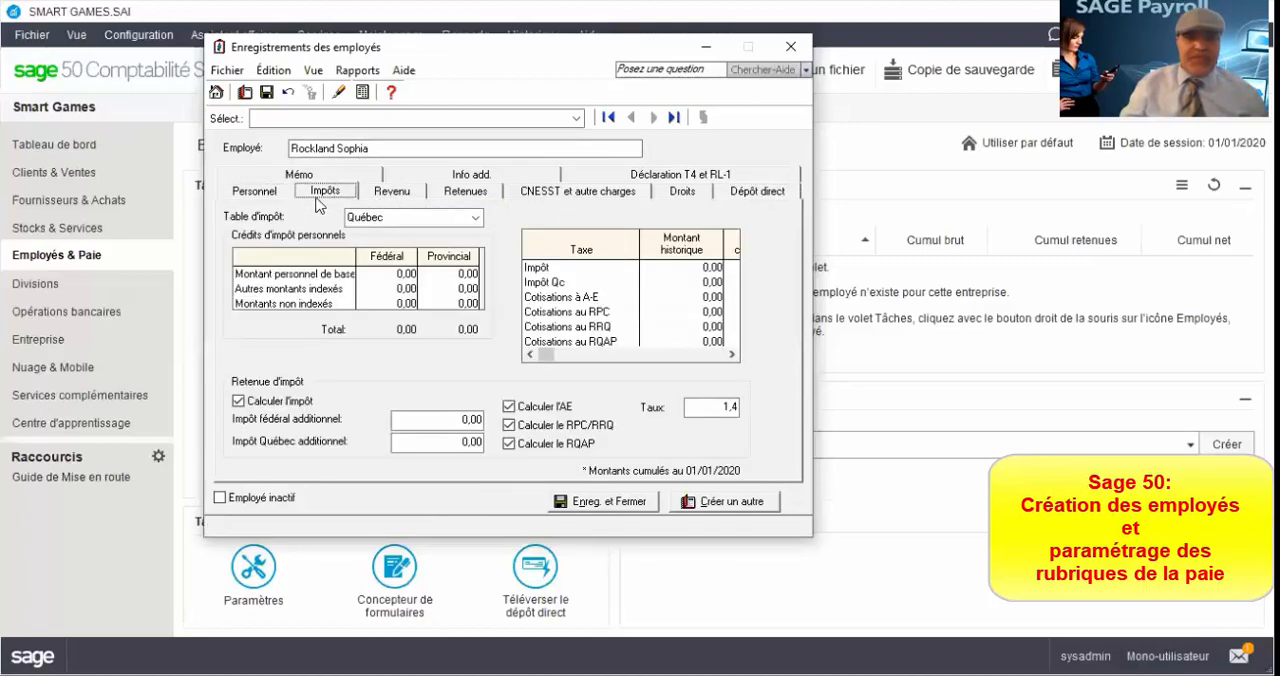
{"action": "left_click", "coordinate": [260, 197]}
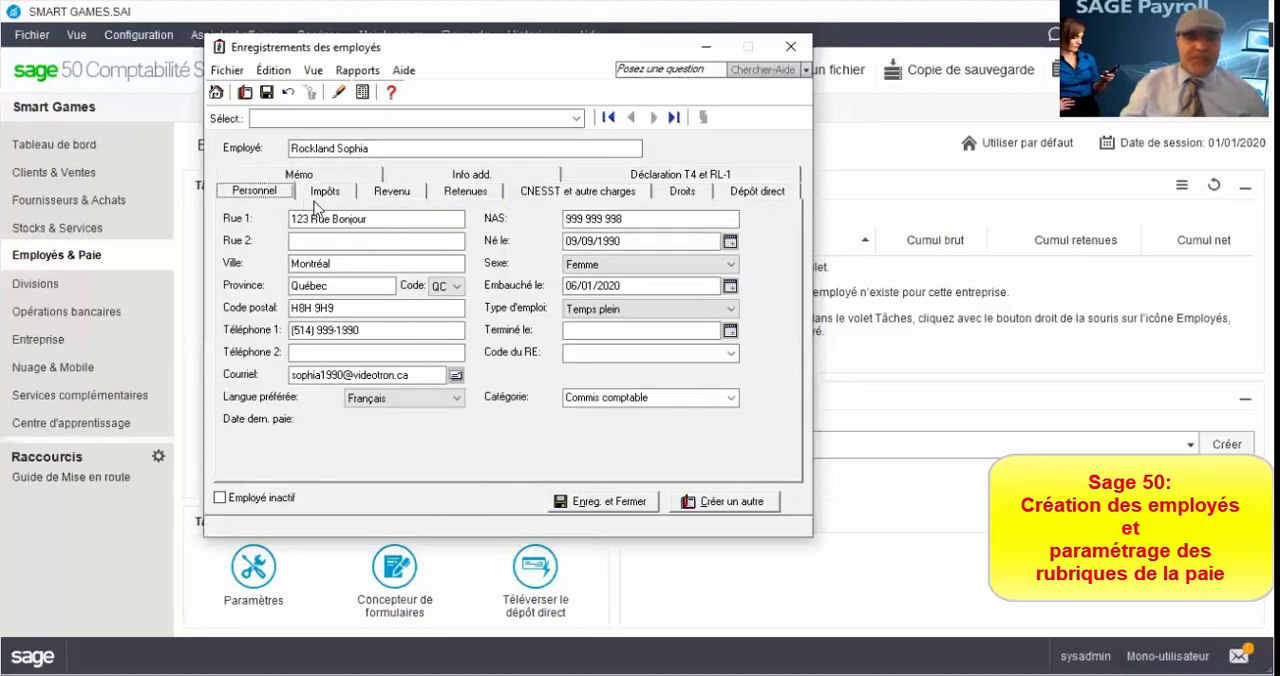
{"action": "left_click", "coordinate": [322, 199]}
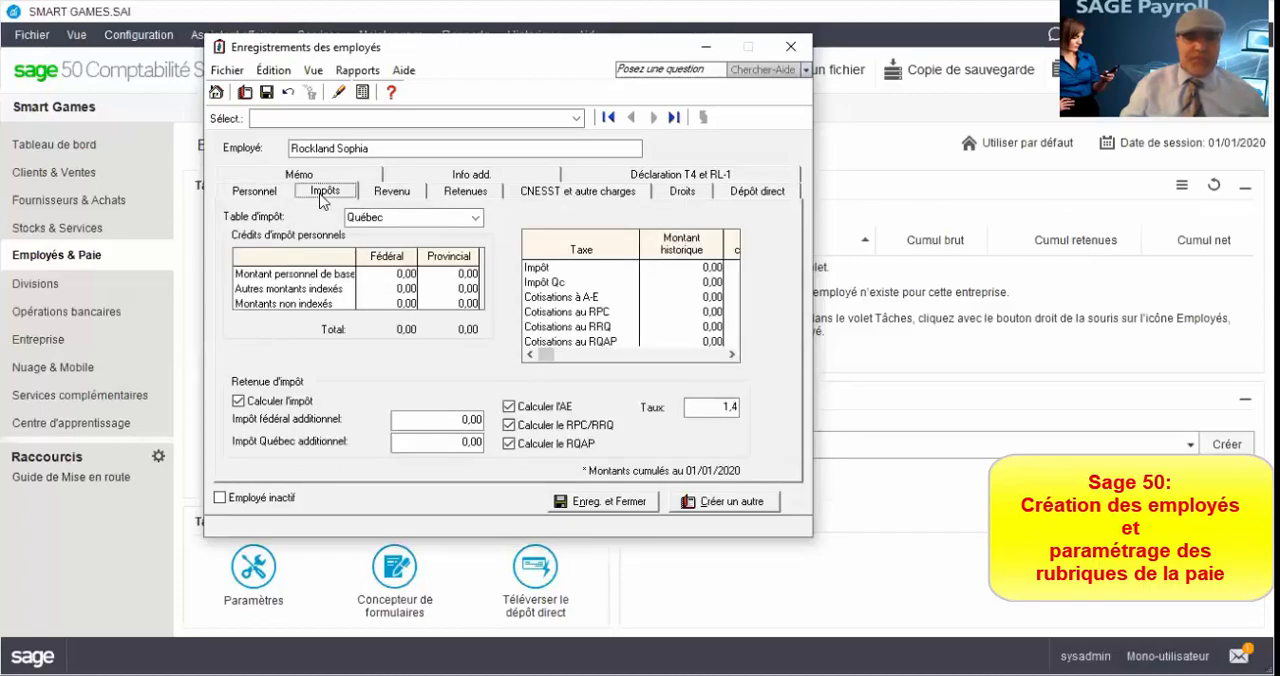
{"action": "left_click", "coordinate": [396, 198]}
{"action": "left_click", "coordinate": [466, 197]}
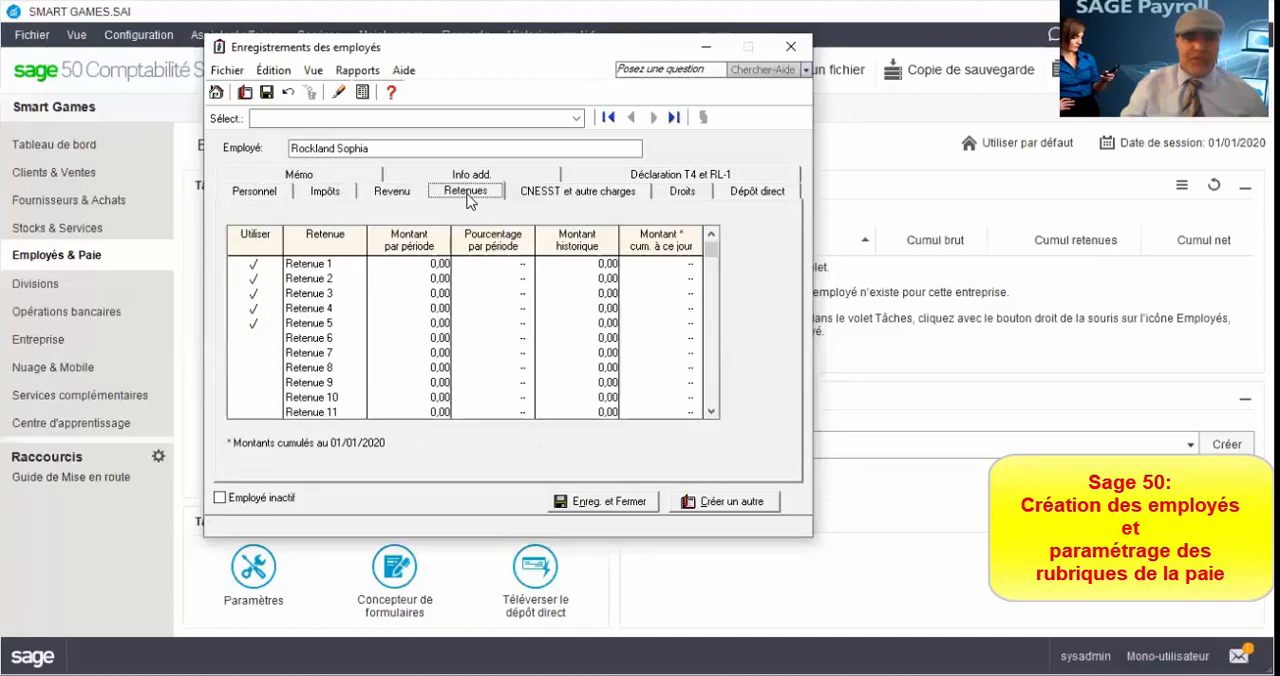
{"action": "left_click", "coordinate": [749, 200]}
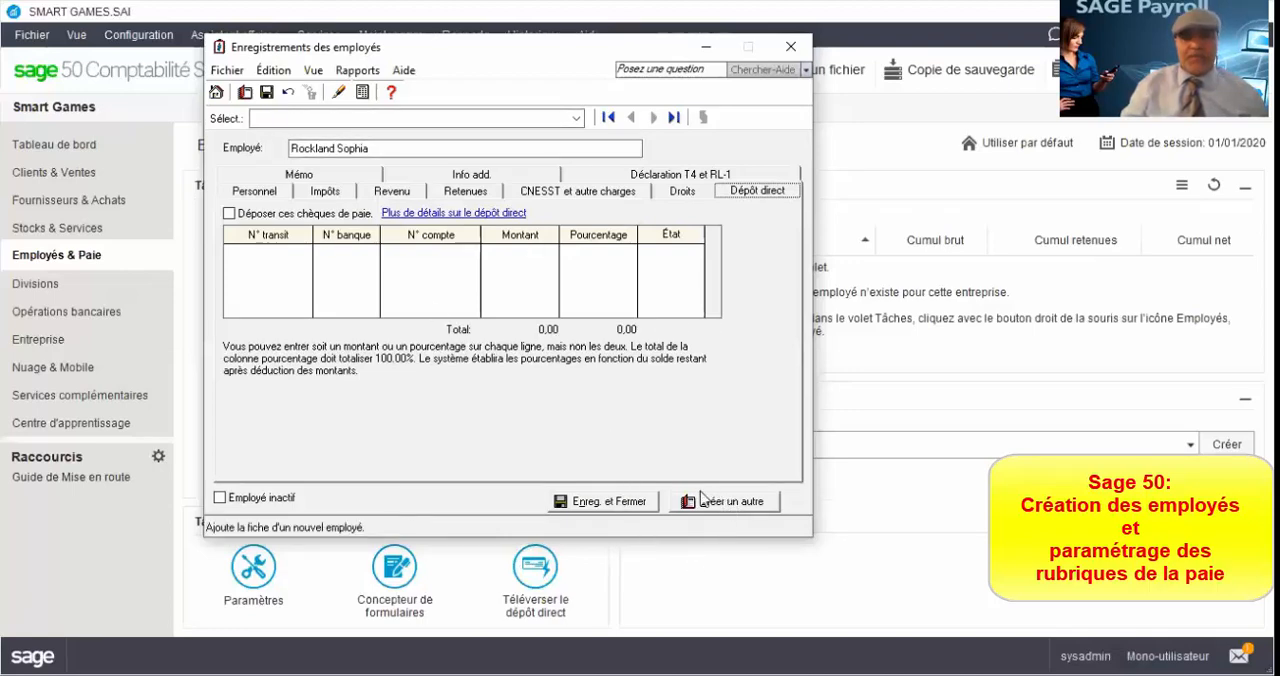
Step: Save the new employee record and close it
{"action": "left_click", "coordinate": [620, 503]}
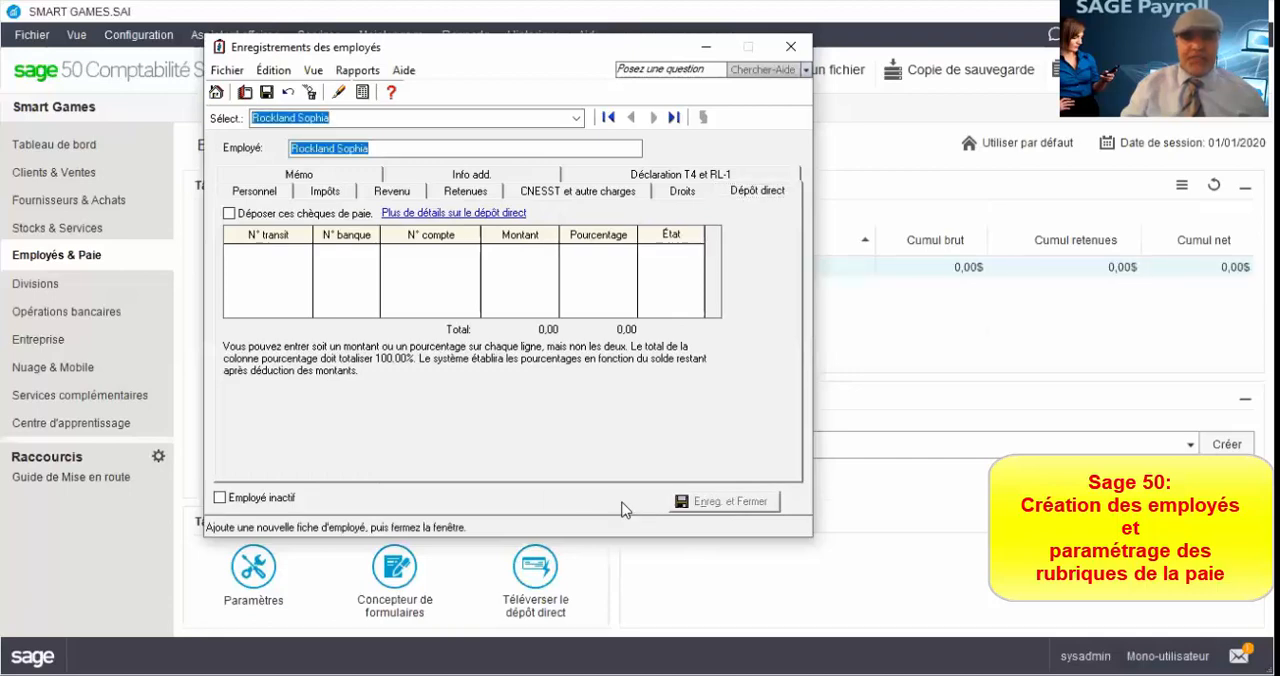